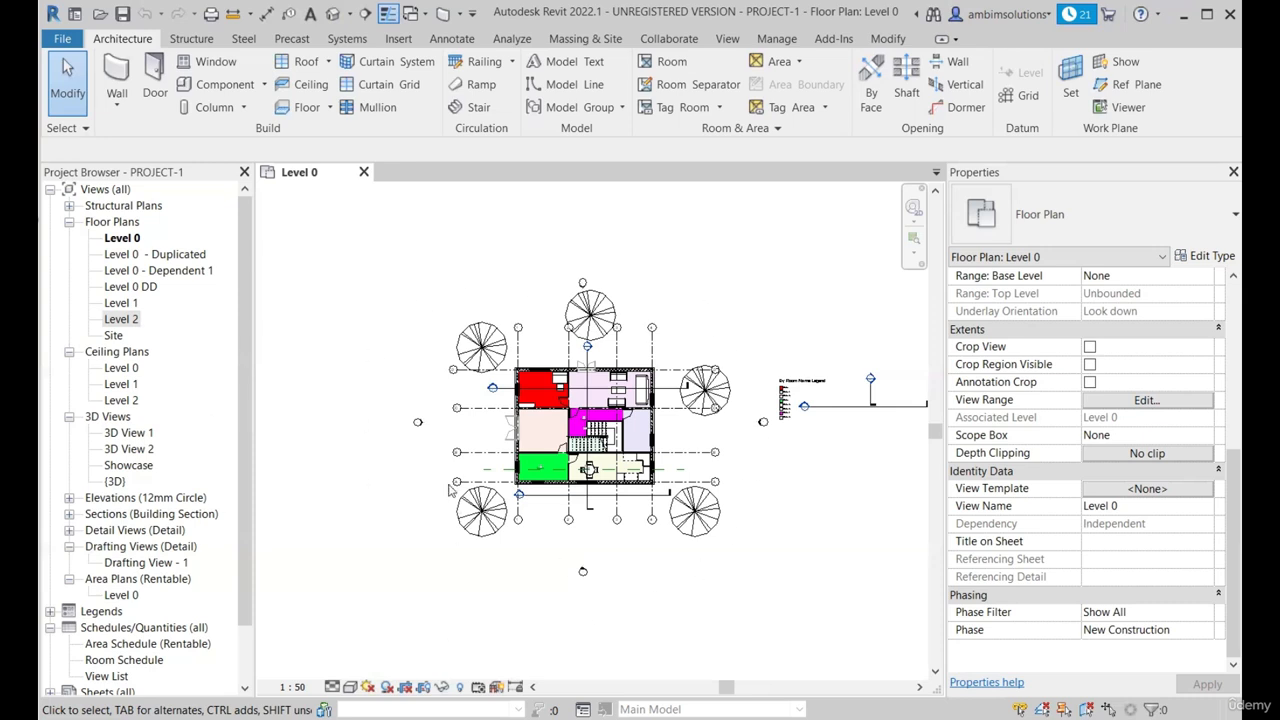
# - Open the floor plans Level 0 - Duplicated, Level 0 - Dependent 1, Level 1 and Level 2
pyautogui.doubleClick(140, 254)
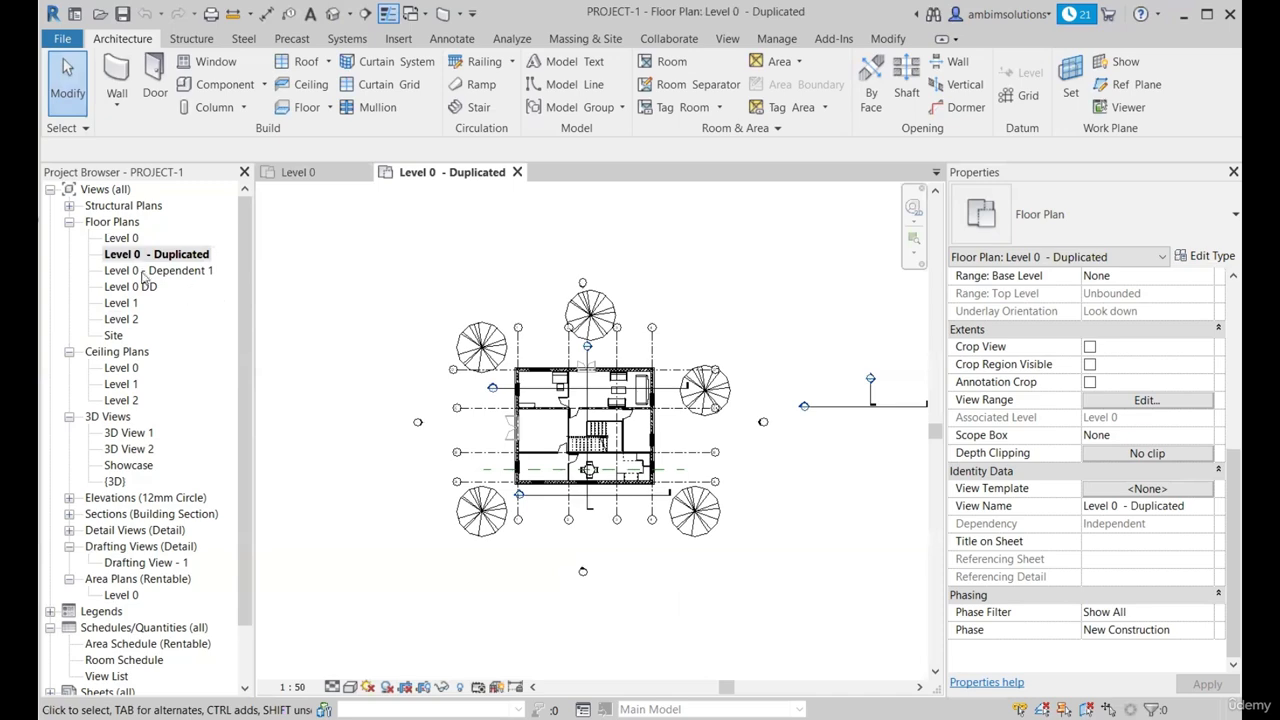
pyautogui.doubleClick(150, 271)
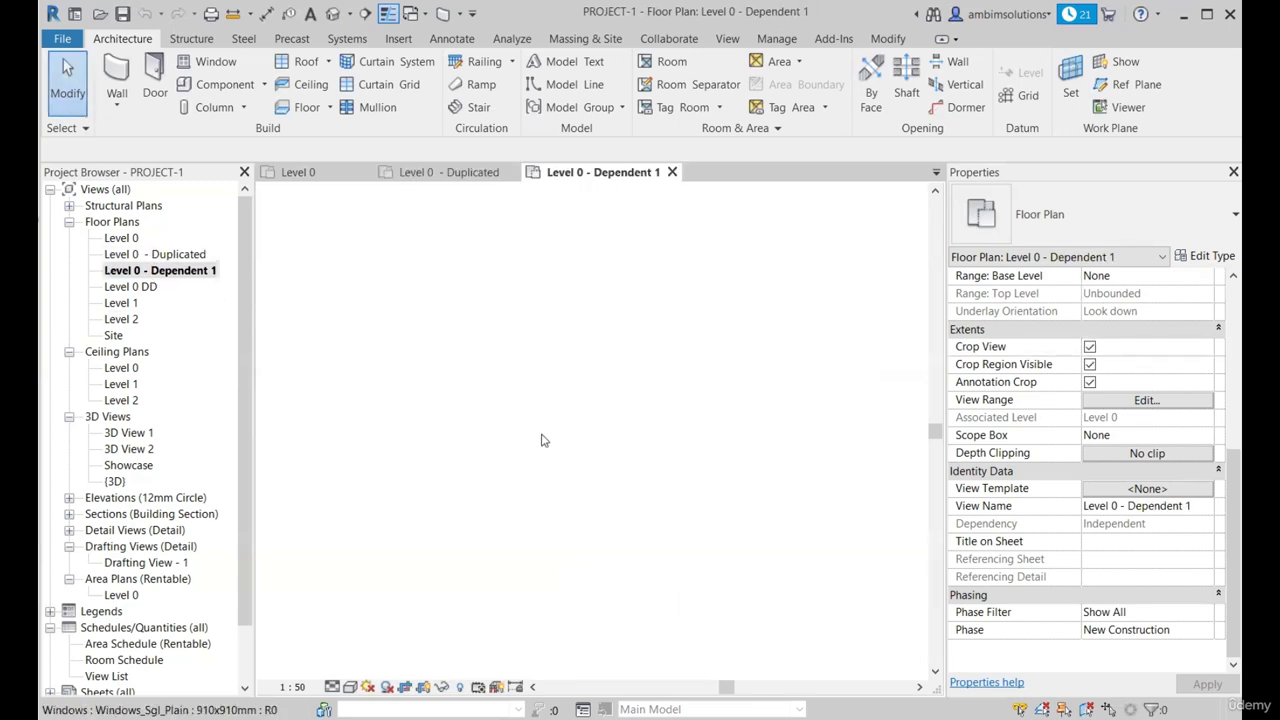
pyautogui.doubleClick(120, 303)
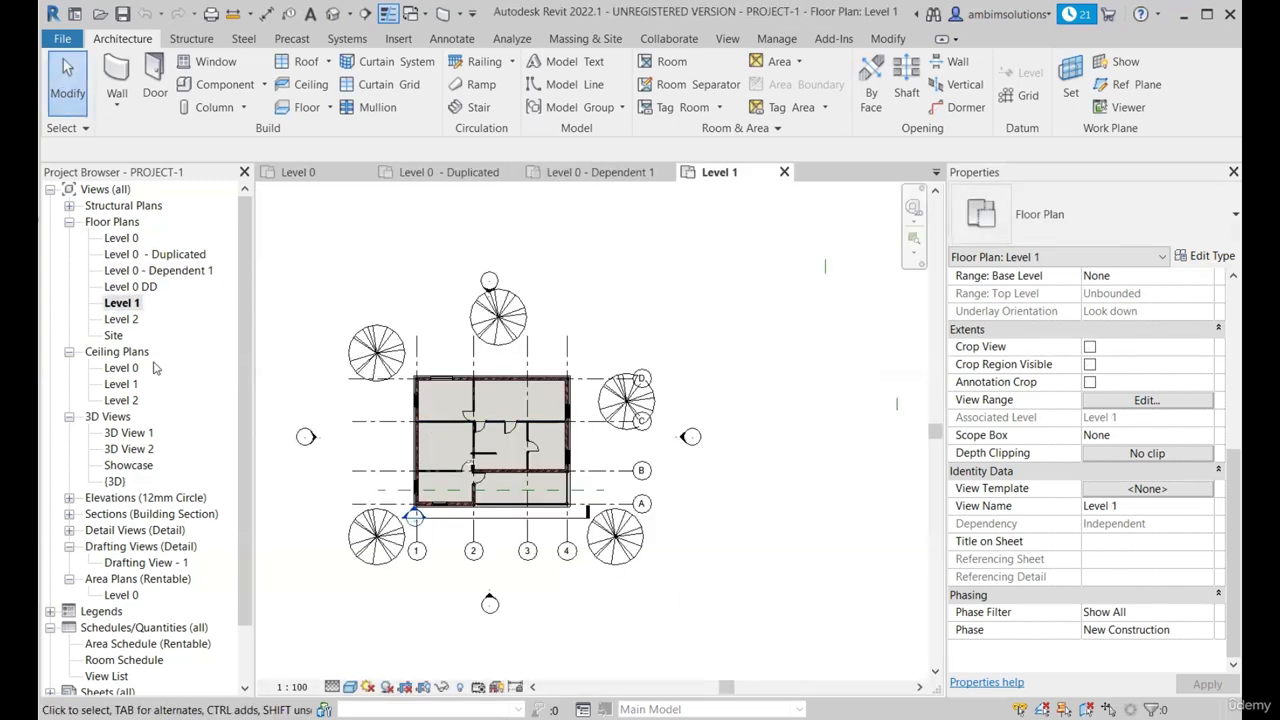
pyautogui.doubleClick(122, 319)
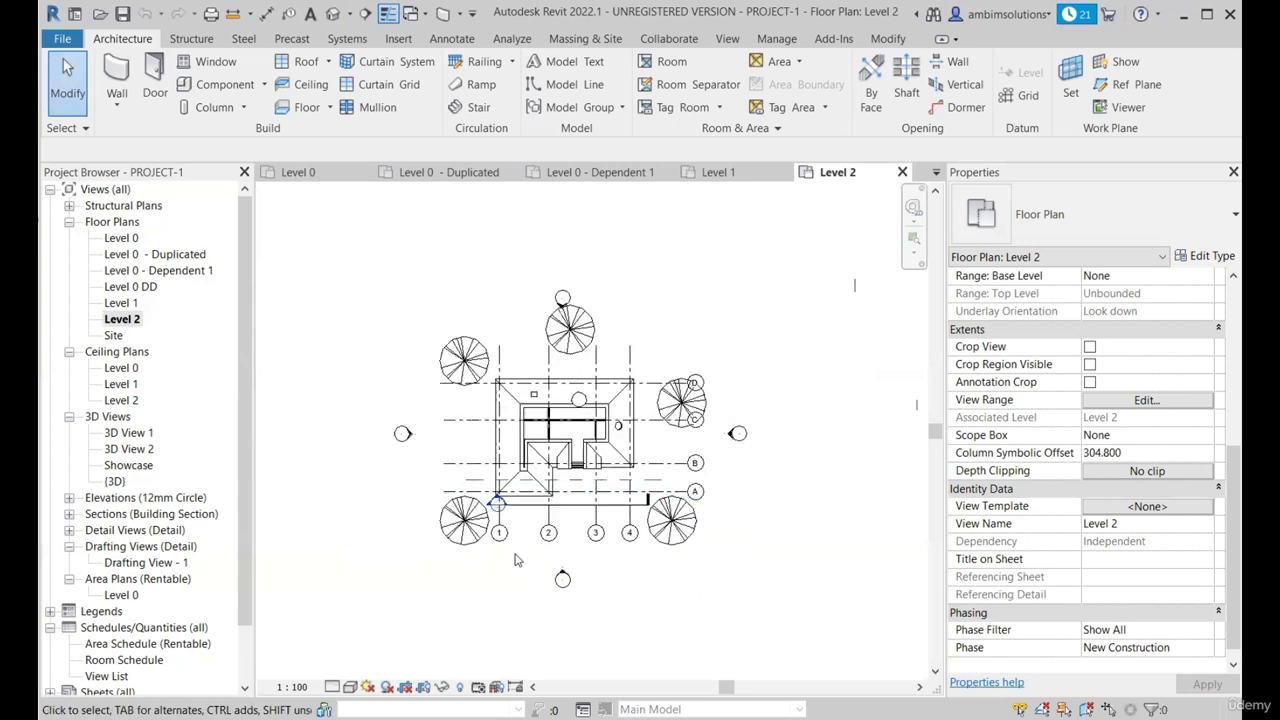
# - Compare the scale, detail level and visual style across the open floor plan views
pyautogui.click(320, 173)
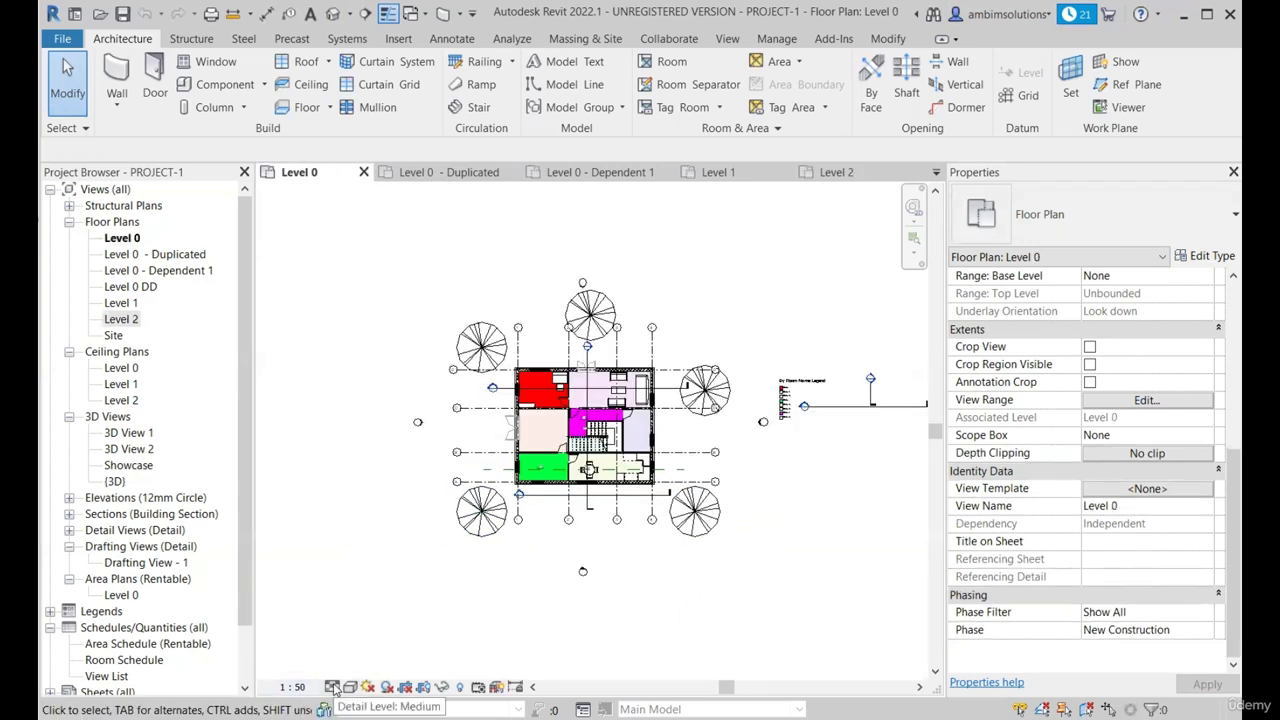
pyautogui.hotkey('ctrl', 'Tab')
pyautogui.hotkey('ctrl', 'Tab')
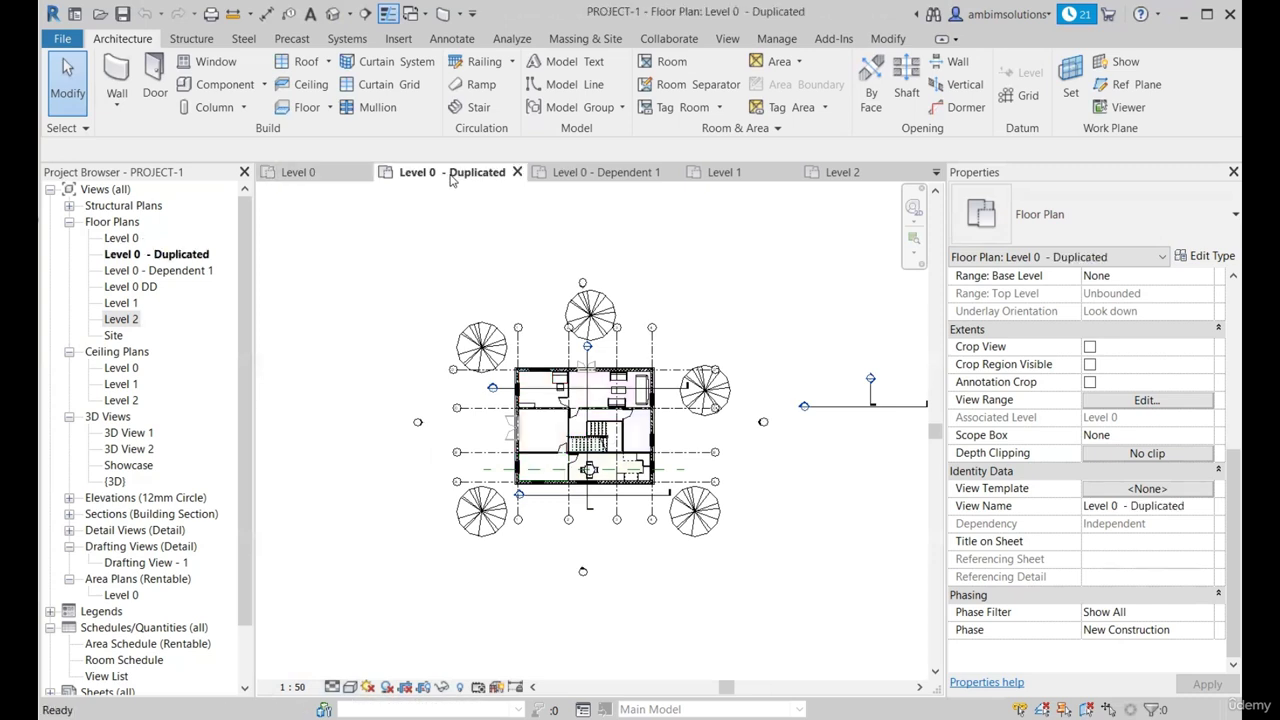
pyautogui.hotkey('ctrl', 'Tab')
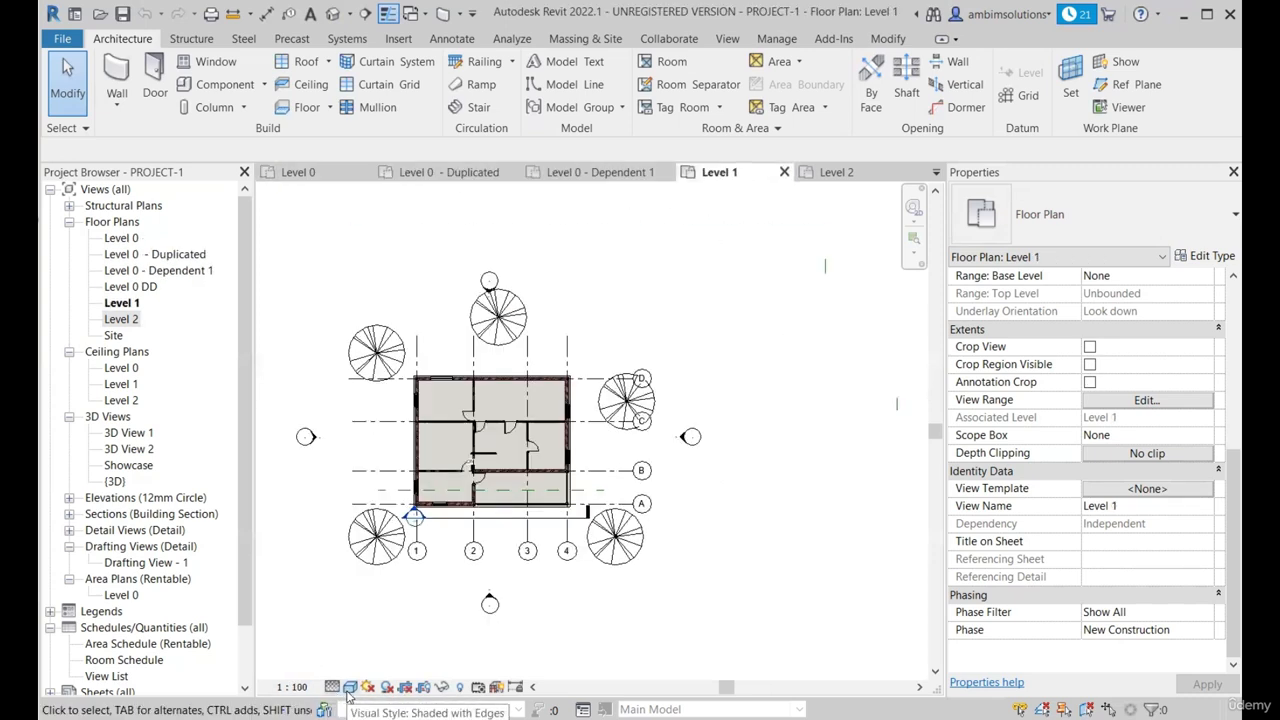
pyautogui.click(836, 172)
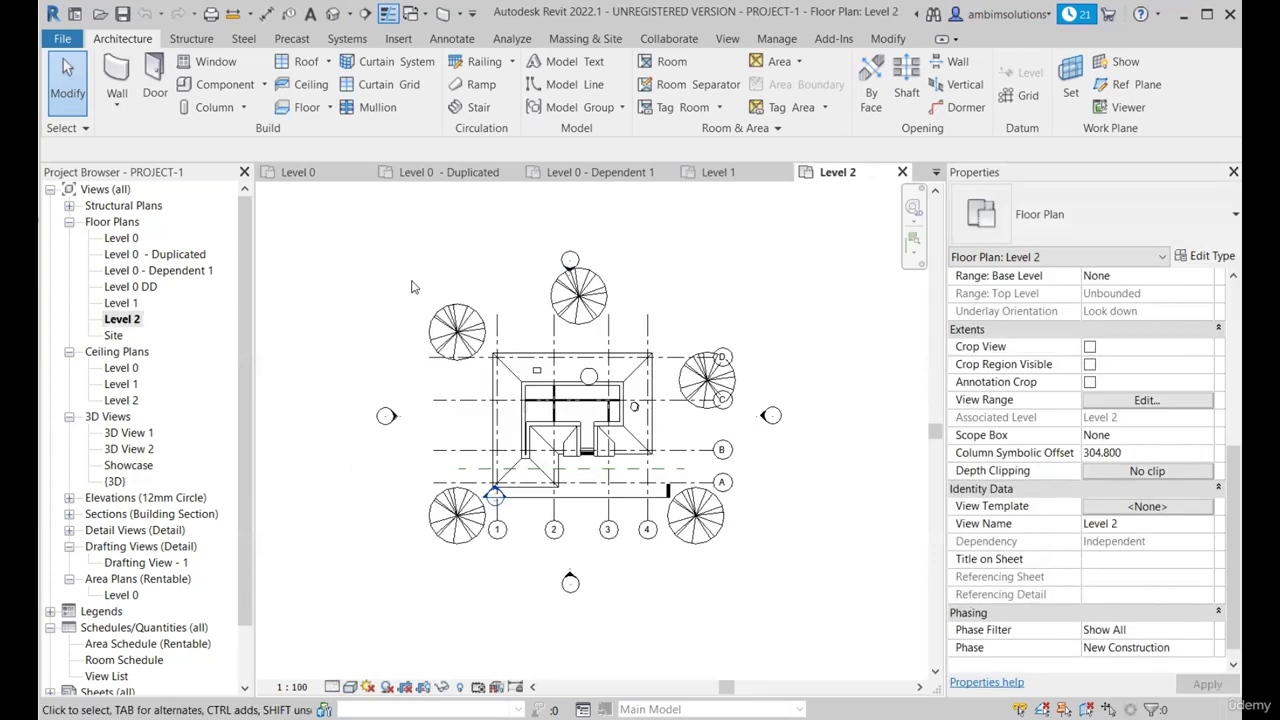
pyautogui.hotkey('ctrl', 'Tab')
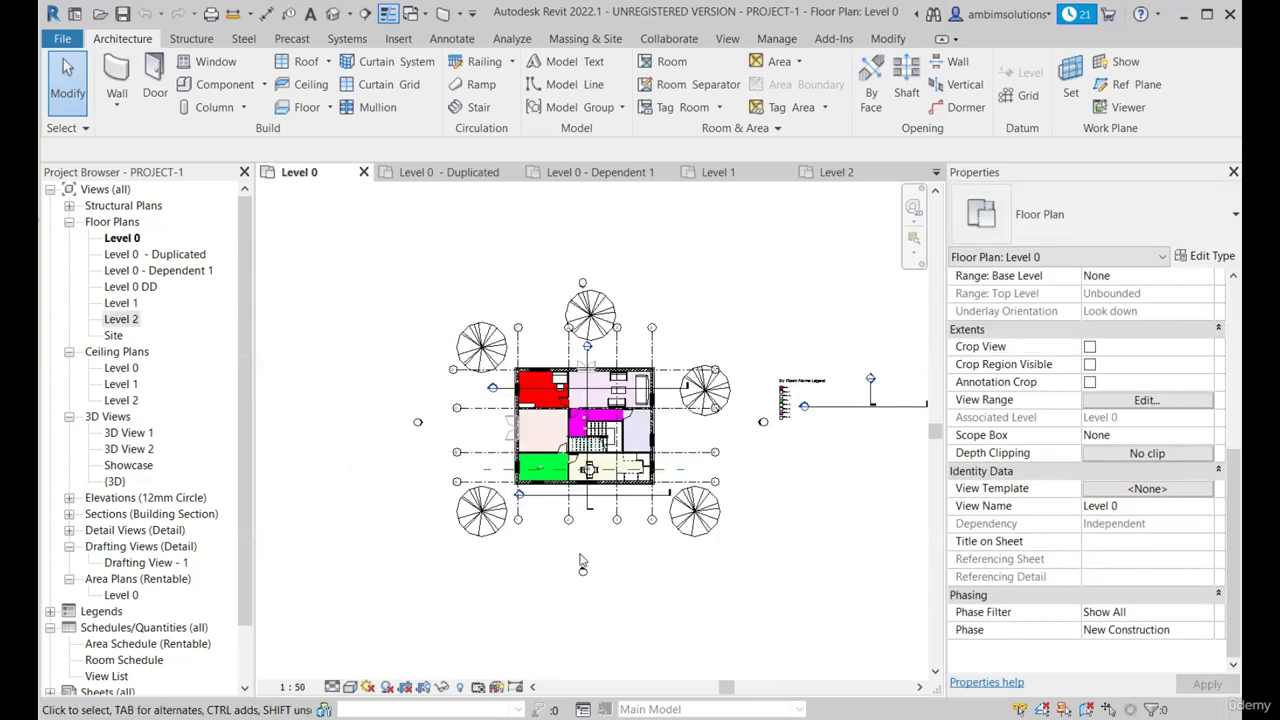
# - Set the view scale of the Level 0 floor plan to 1:100
pyautogui.click(297, 688)
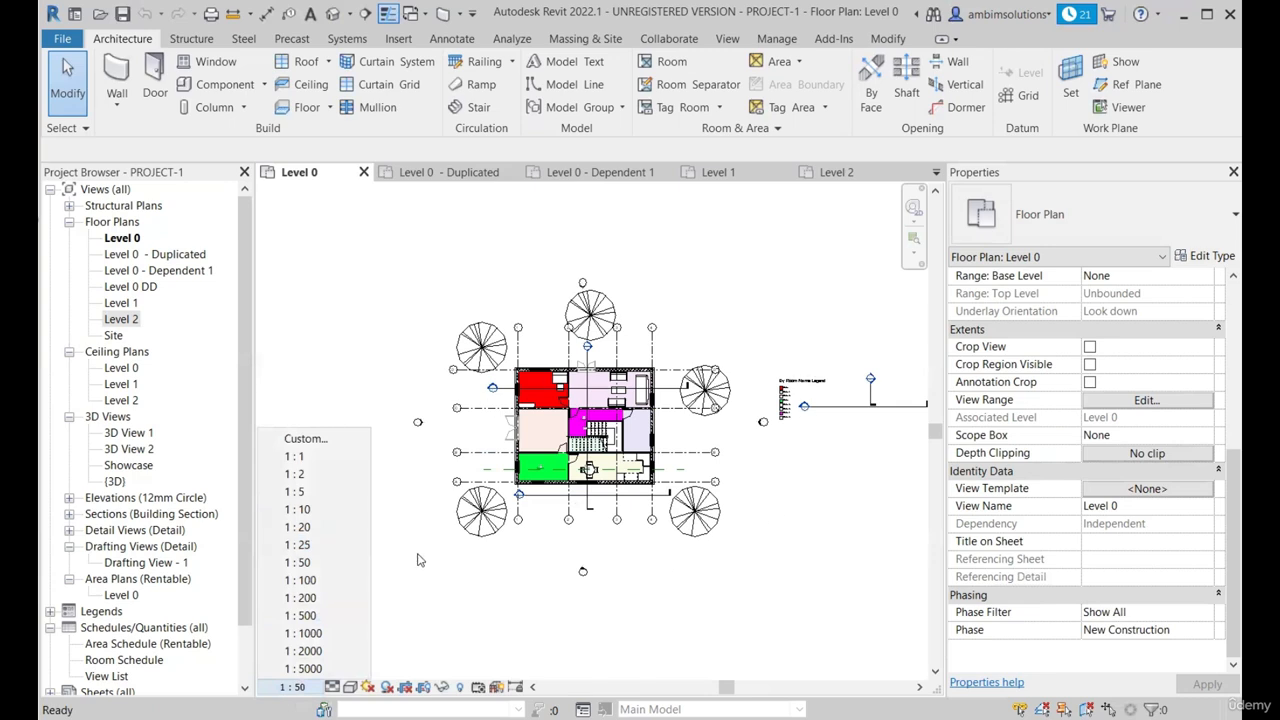
pyautogui.click(520, 603)
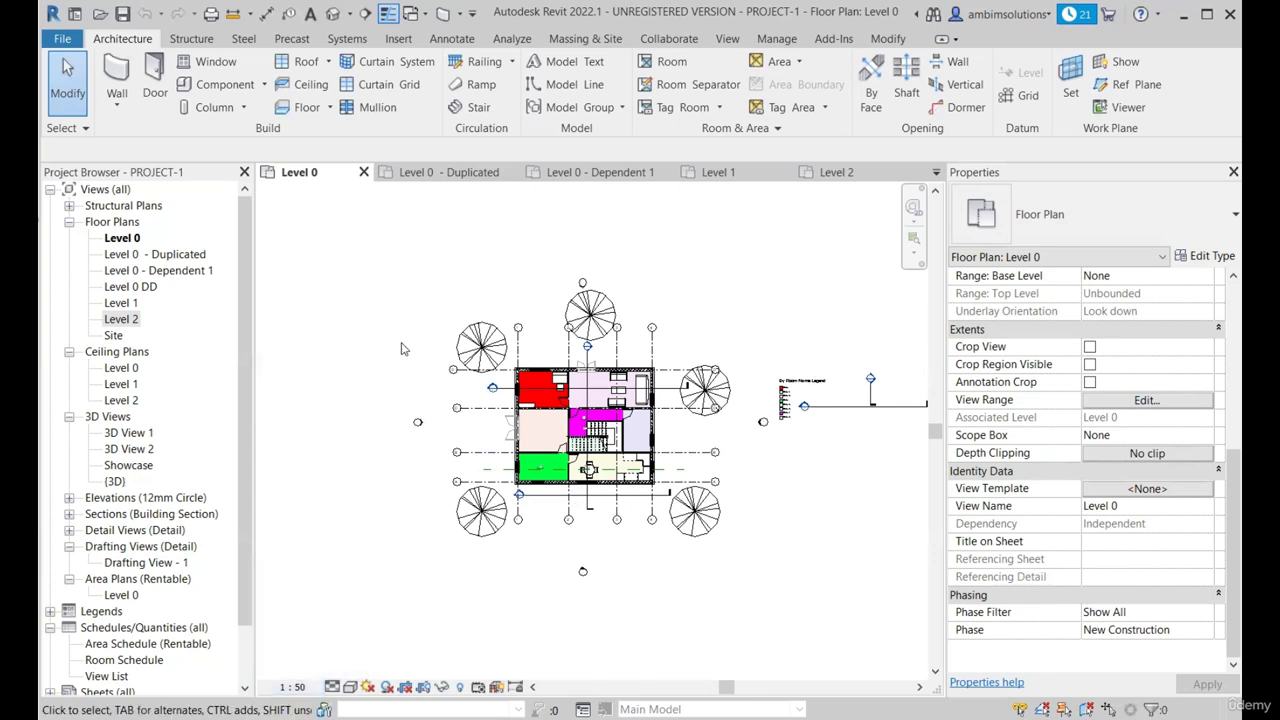
pyautogui.click(292, 687)
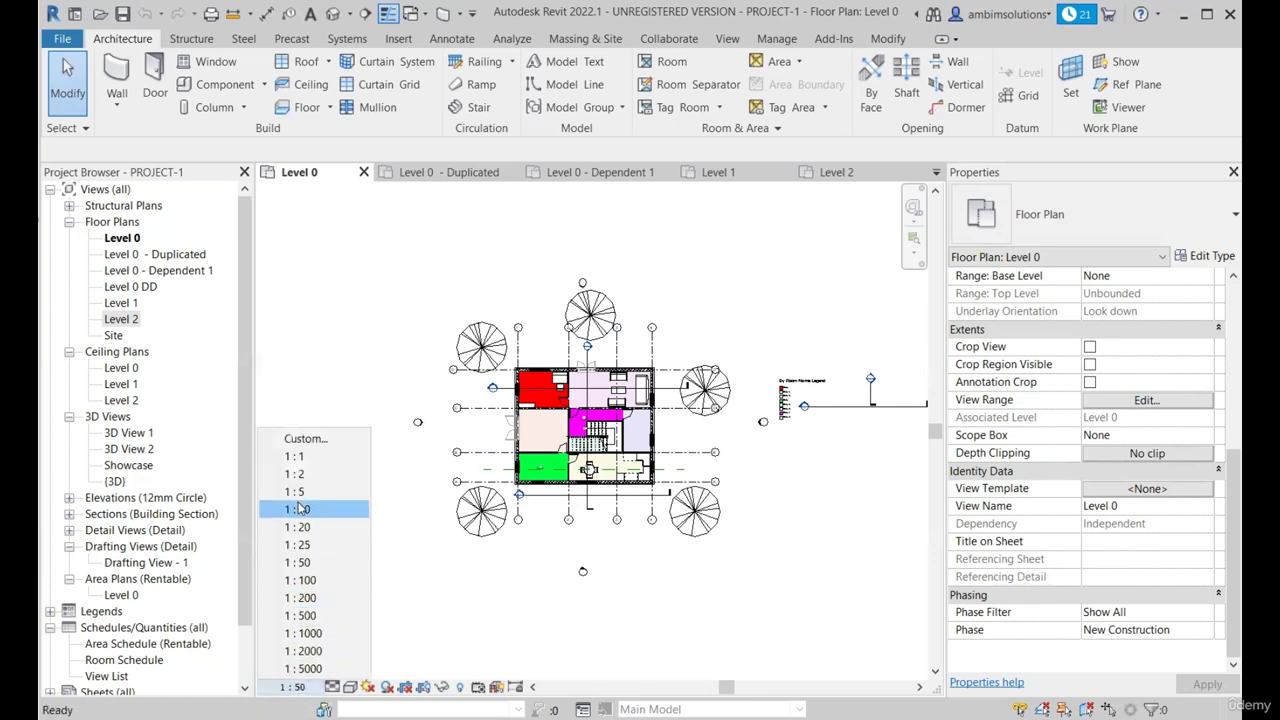
pyautogui.click(325, 580)
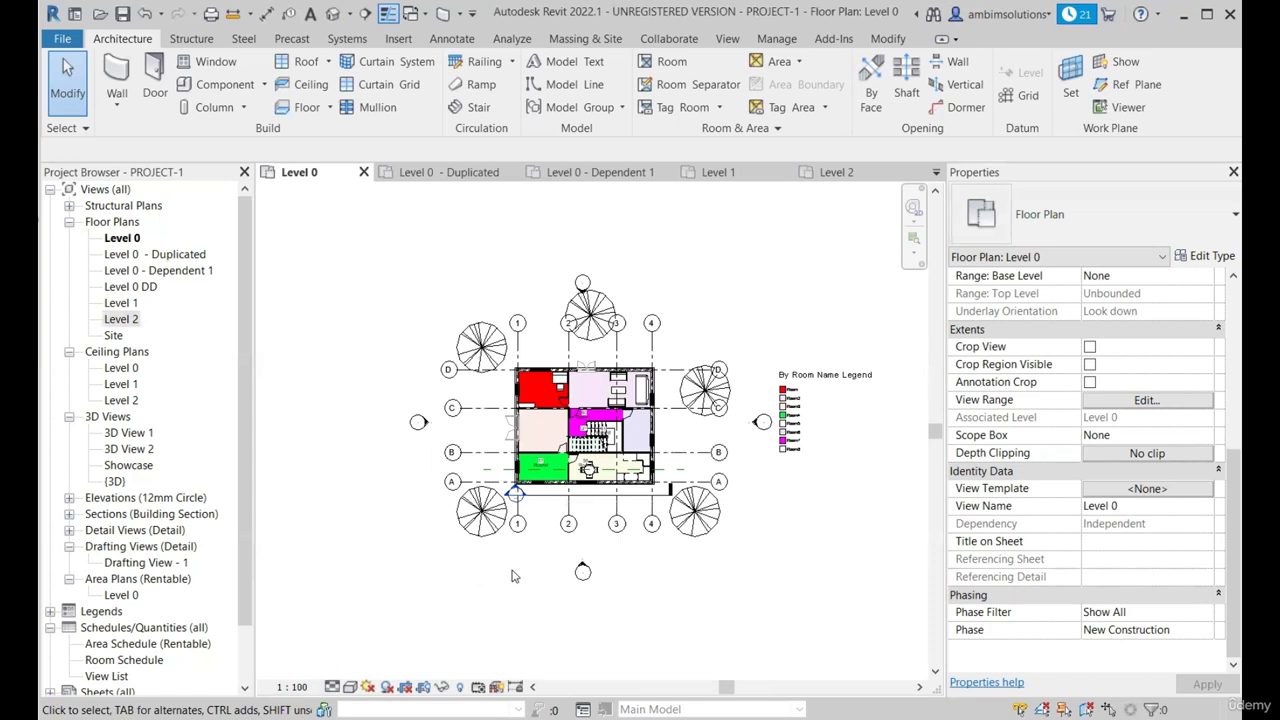
pyautogui.scroll(1, 514, 576)
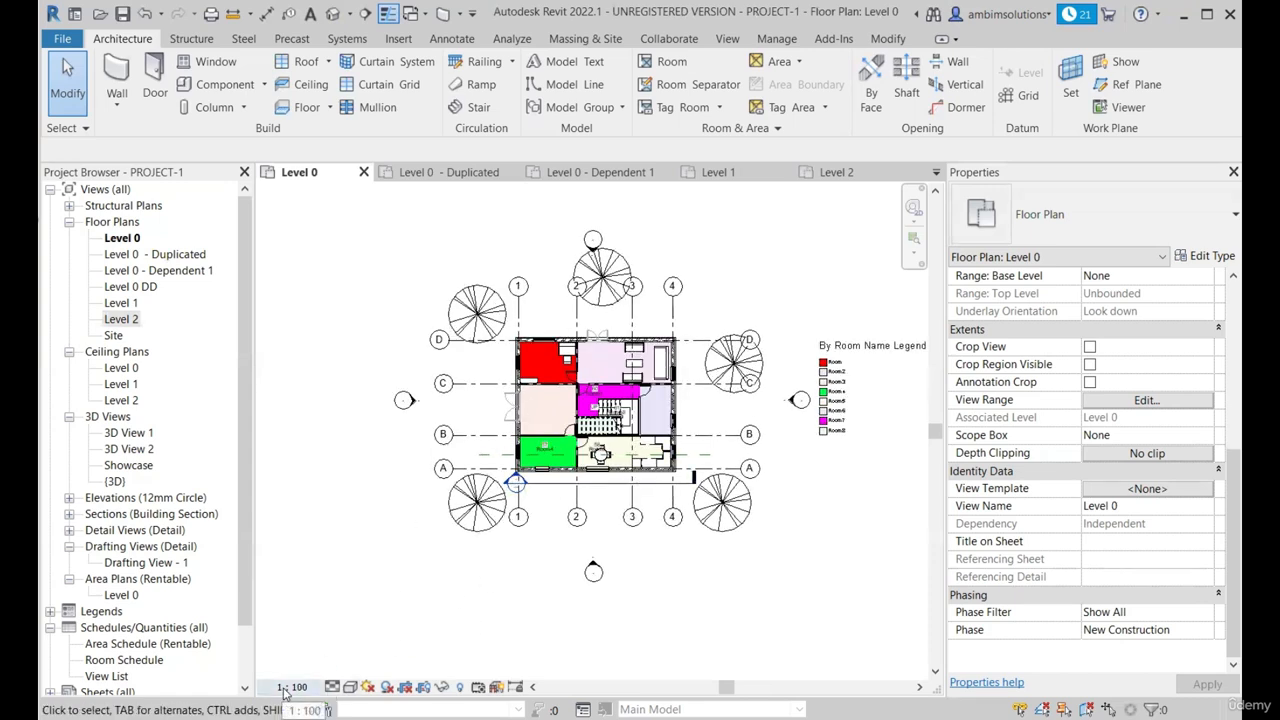
# - Set the view scale of the Level 0 - Duplicated floor plan to 1:100
pyautogui.click(449, 172)
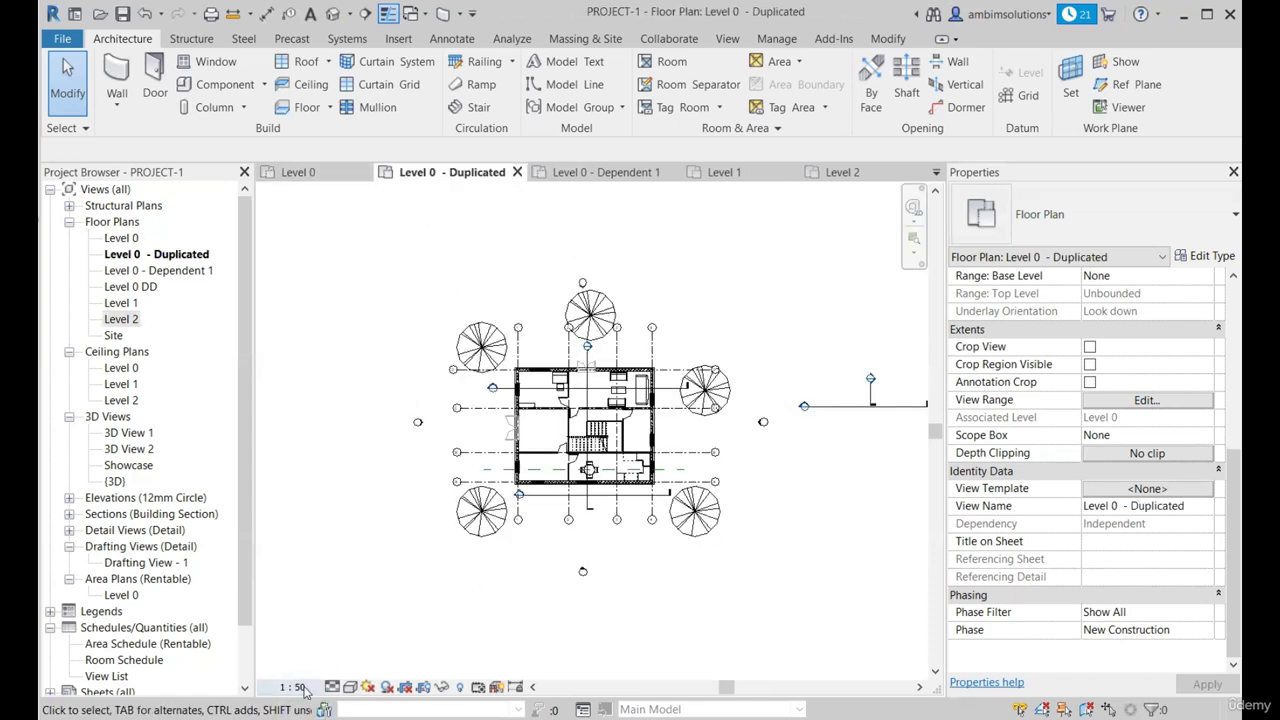
pyautogui.click(292, 687)
pyautogui.click(318, 580)
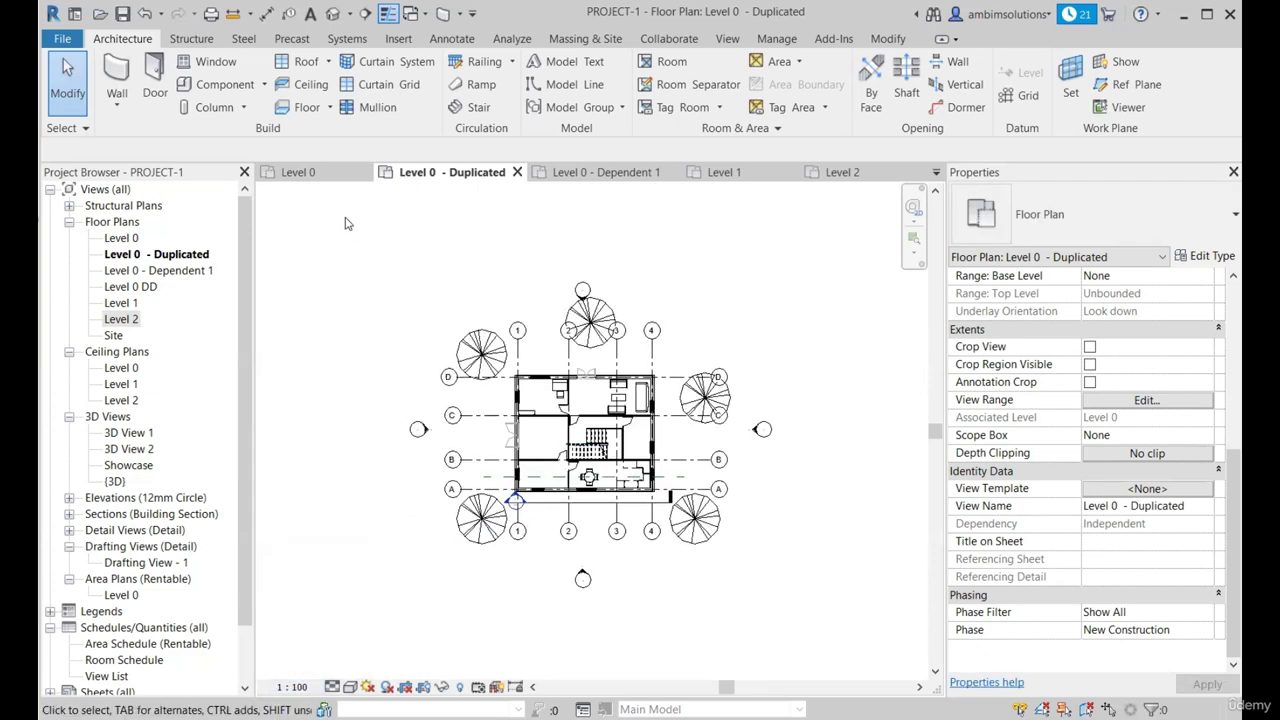
# - Examine the annotations and reference plane in the Level 0 floor plan at its new scale
pyautogui.click(338, 178)
pyautogui.scroll(4, 684, 456)
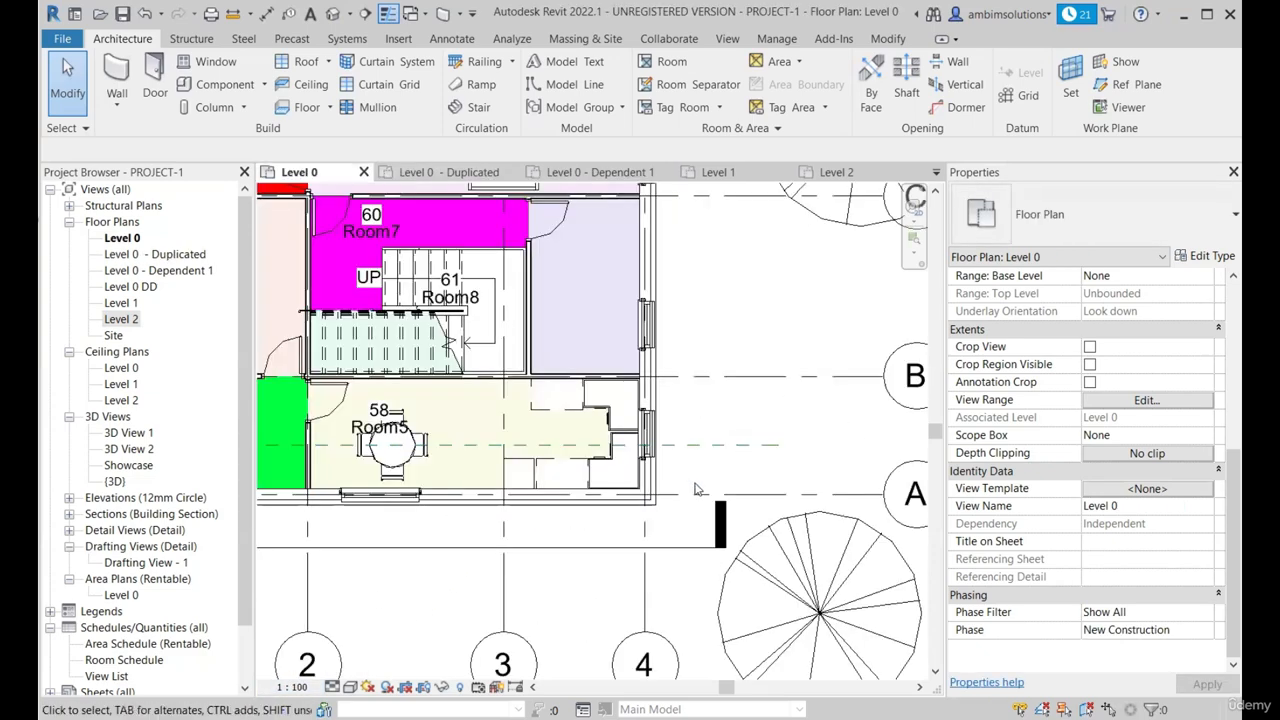
pyautogui.scroll(-3, 783, 455)
pyautogui.scroll(-2, 755, 460)
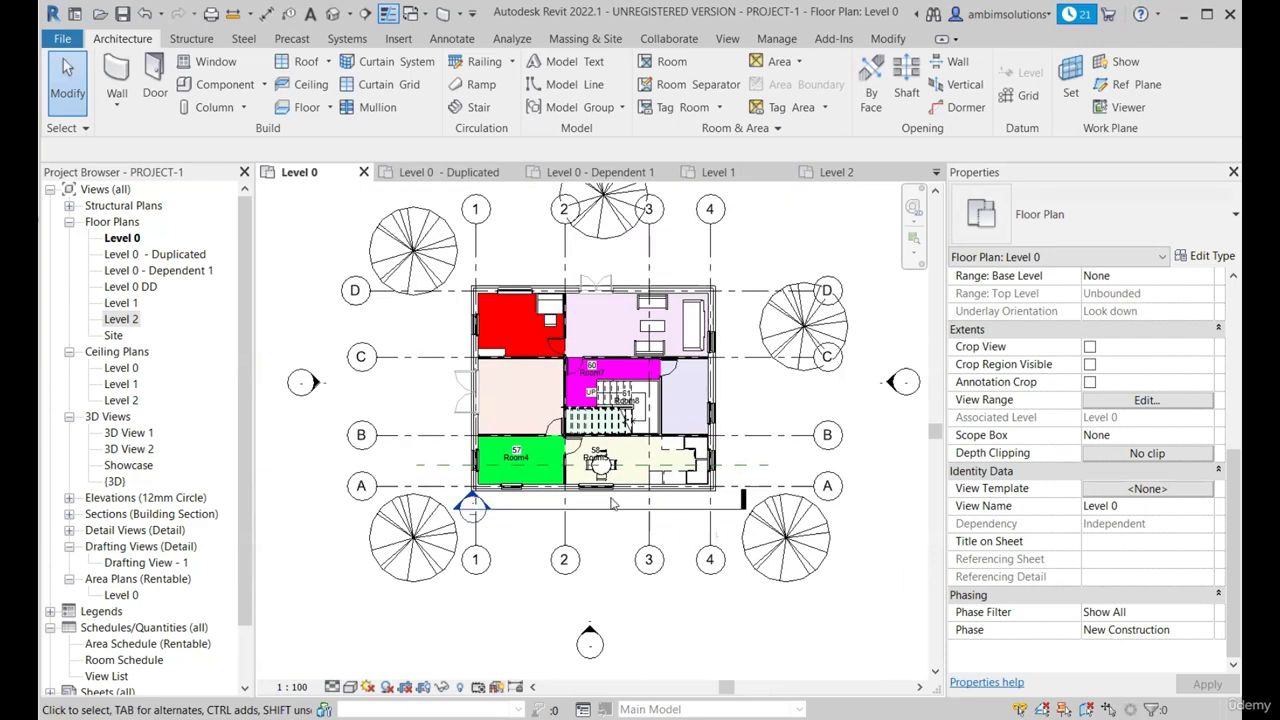
pyautogui.scroll(-2, 568, 430)
pyautogui.scroll(4, 650, 432)
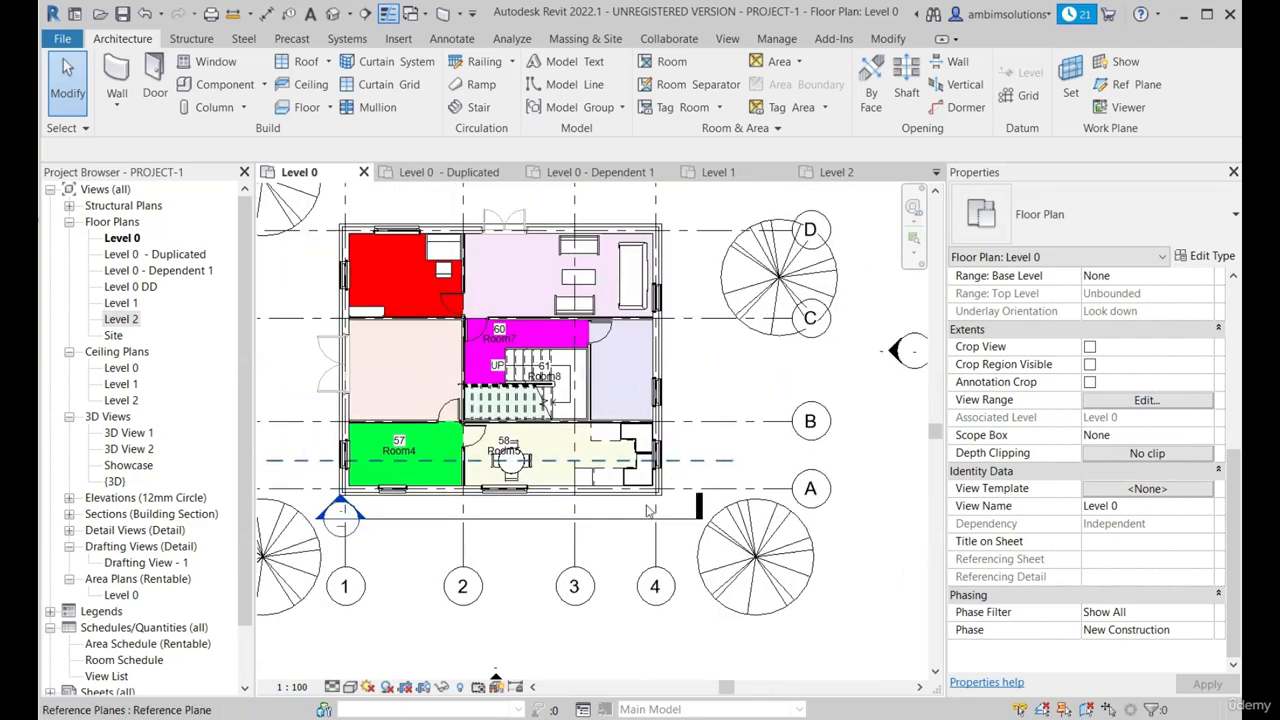
pyautogui.scroll(-3, 676, 468)
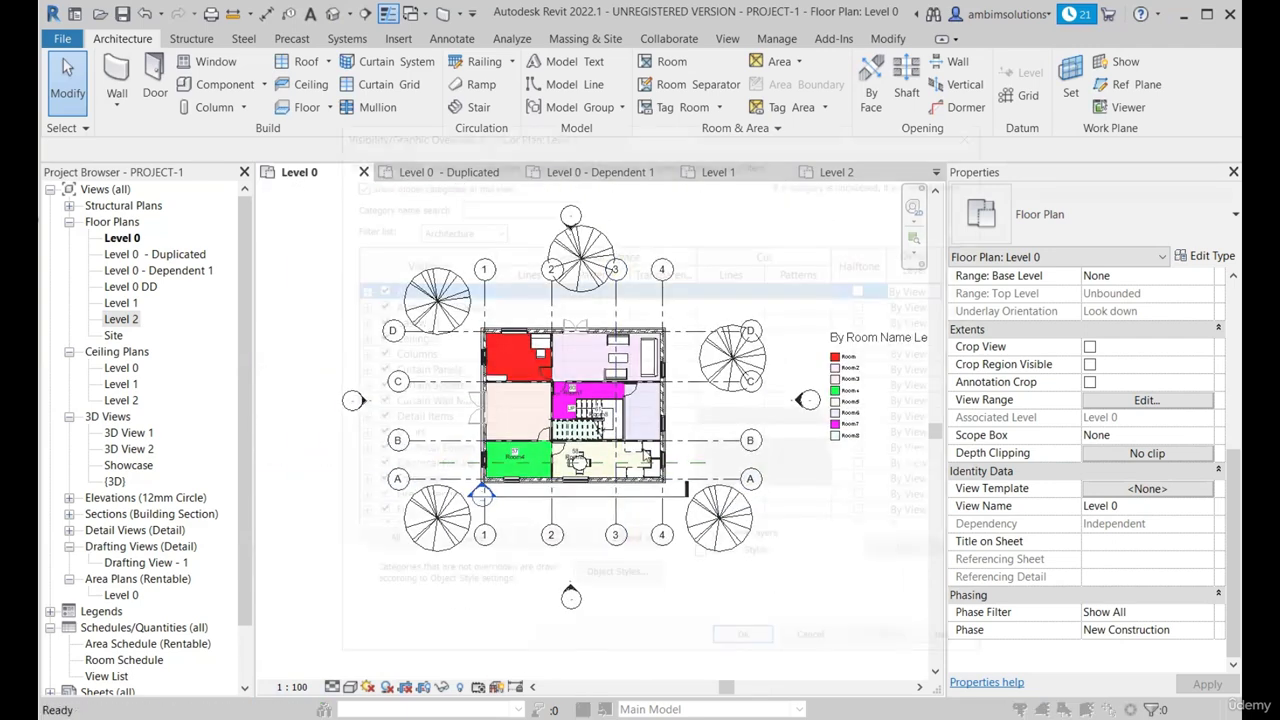
# - Turn off the Reference Planes annotation category in the visibility/graphic overrides of the Level 0 floor plan
pyautogui.press('v')
pyautogui.press('g')
pyautogui.click(484, 160)
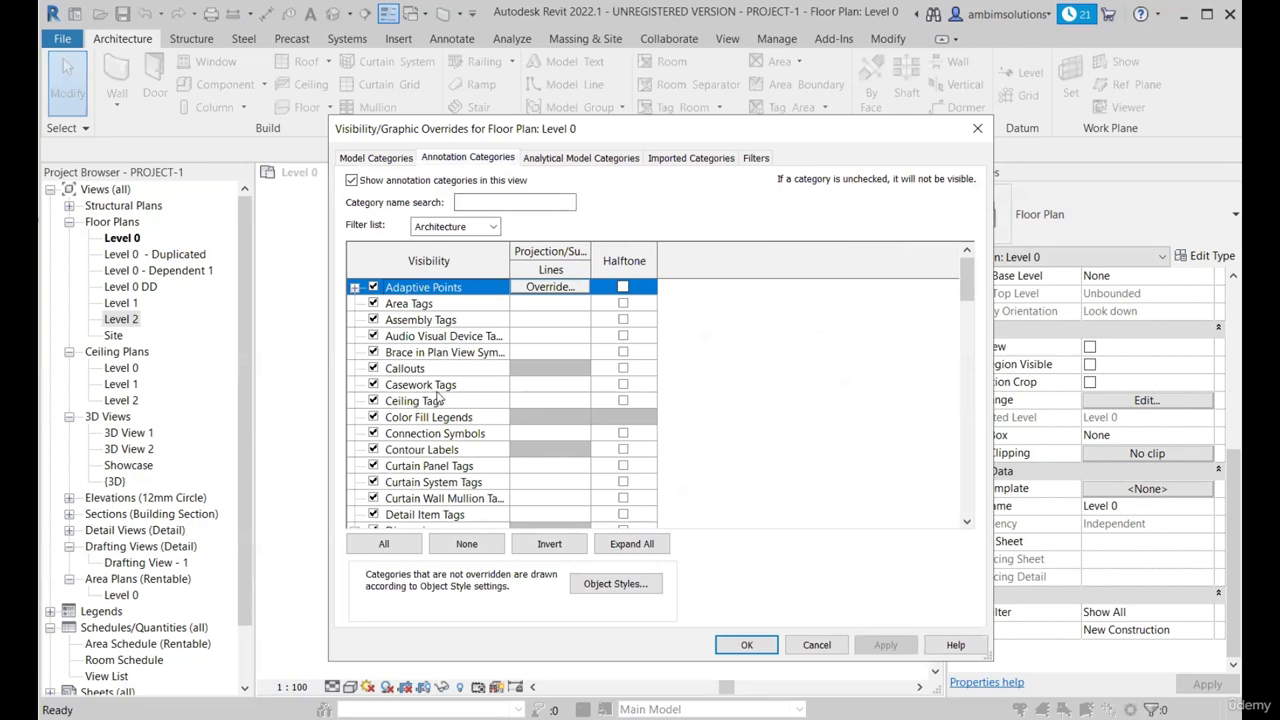
pyautogui.scroll(-10, 430, 400)
pyautogui.scroll(-1, 437, 400)
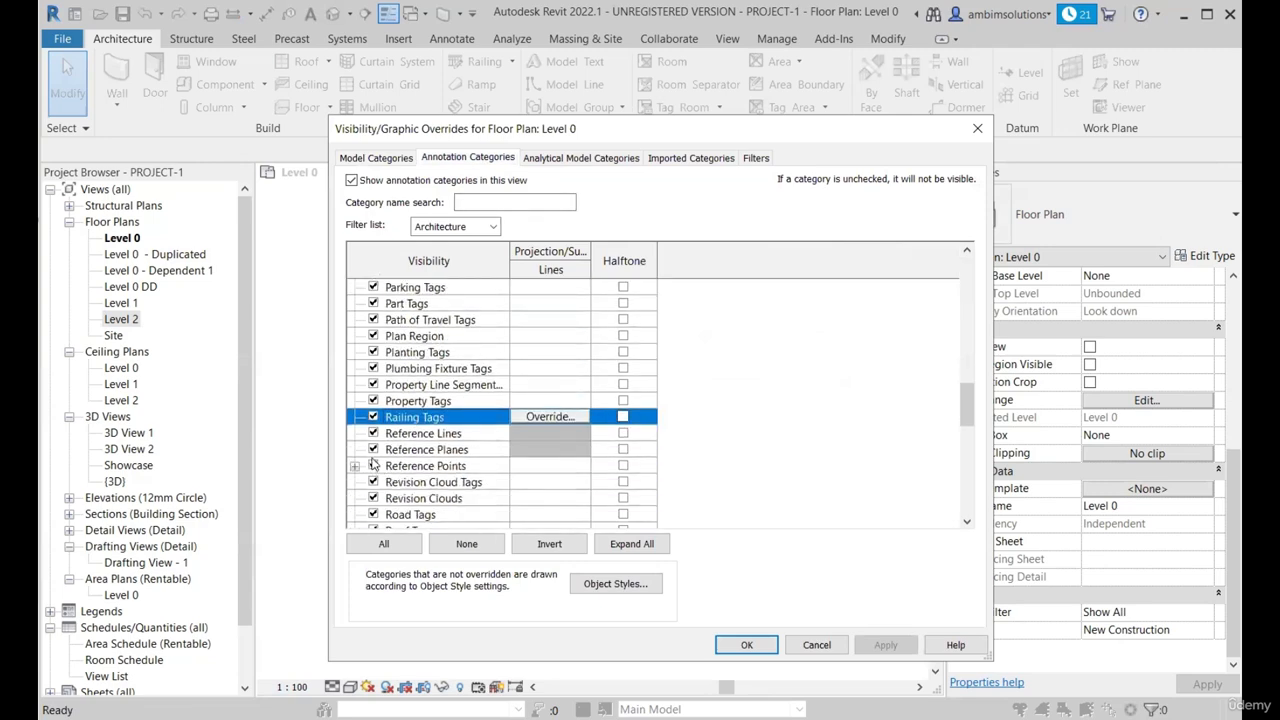
pyautogui.click(373, 450)
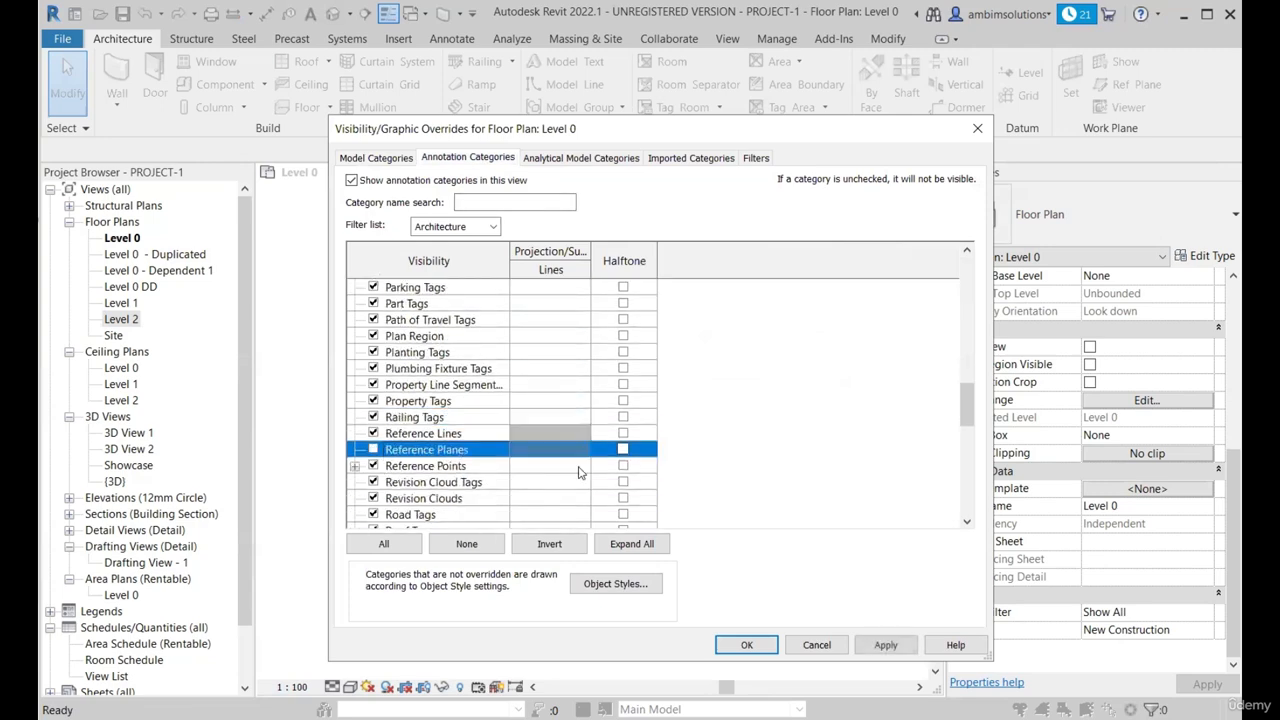
pyautogui.click(748, 645)
pyautogui.scroll(2, 520, 330)
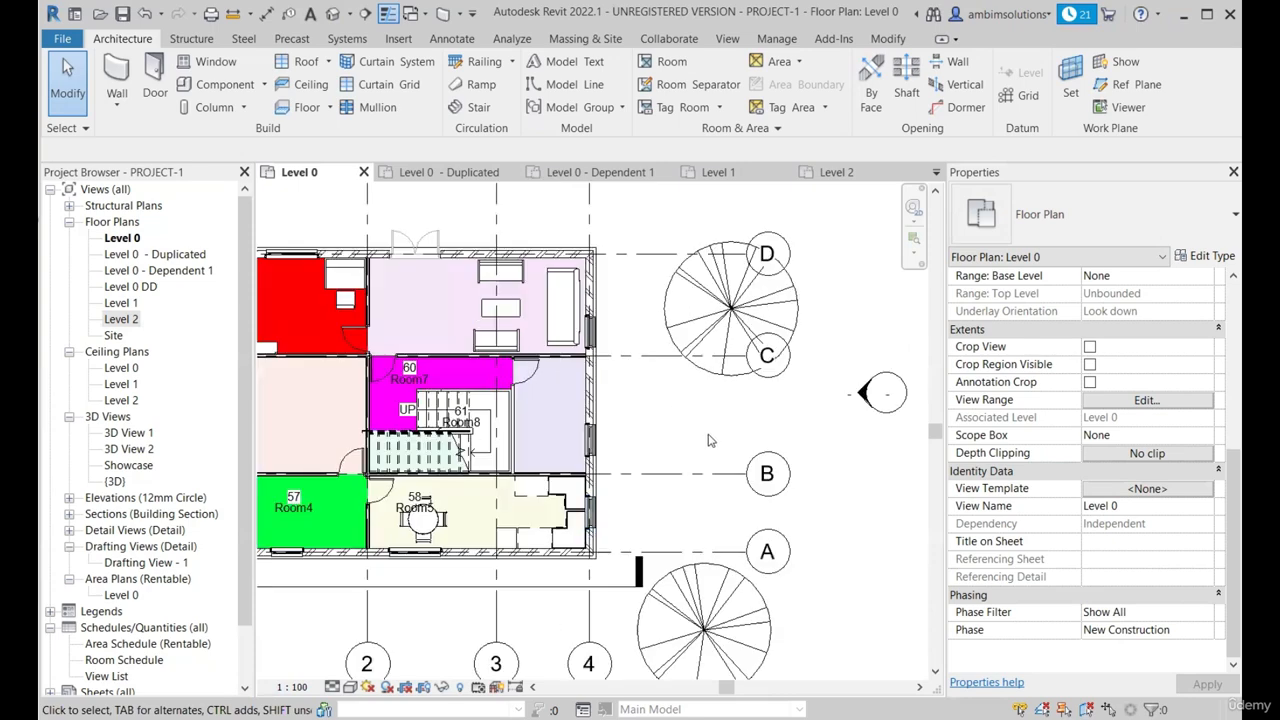
pyautogui.scroll(-2, 520, 330)
pyautogui.scroll(-1, 525, 400)
pyautogui.scroll(-1, 540, 480)
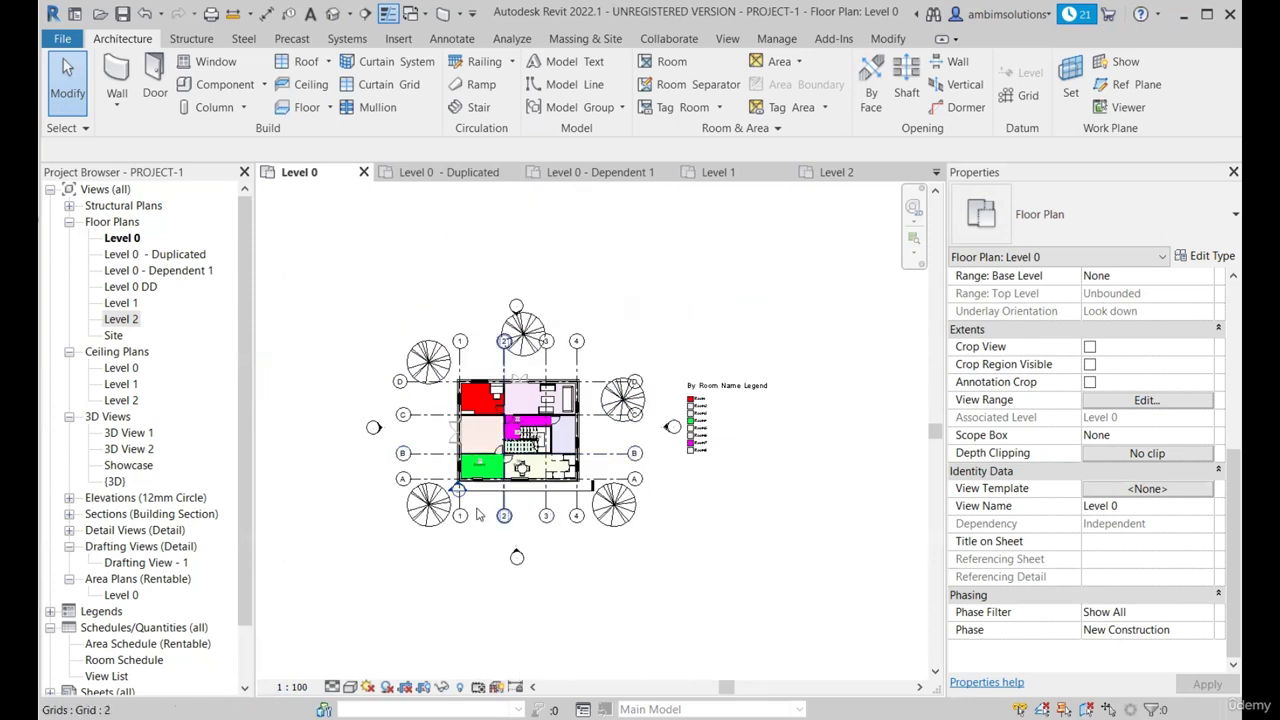
# - Hide the Reference Planes annotation category in the Level 0 - Duplicated floor plan through its visibility/graphic overrides
pyautogui.click(445, 172)
pyautogui.scroll(2, 740, 467)
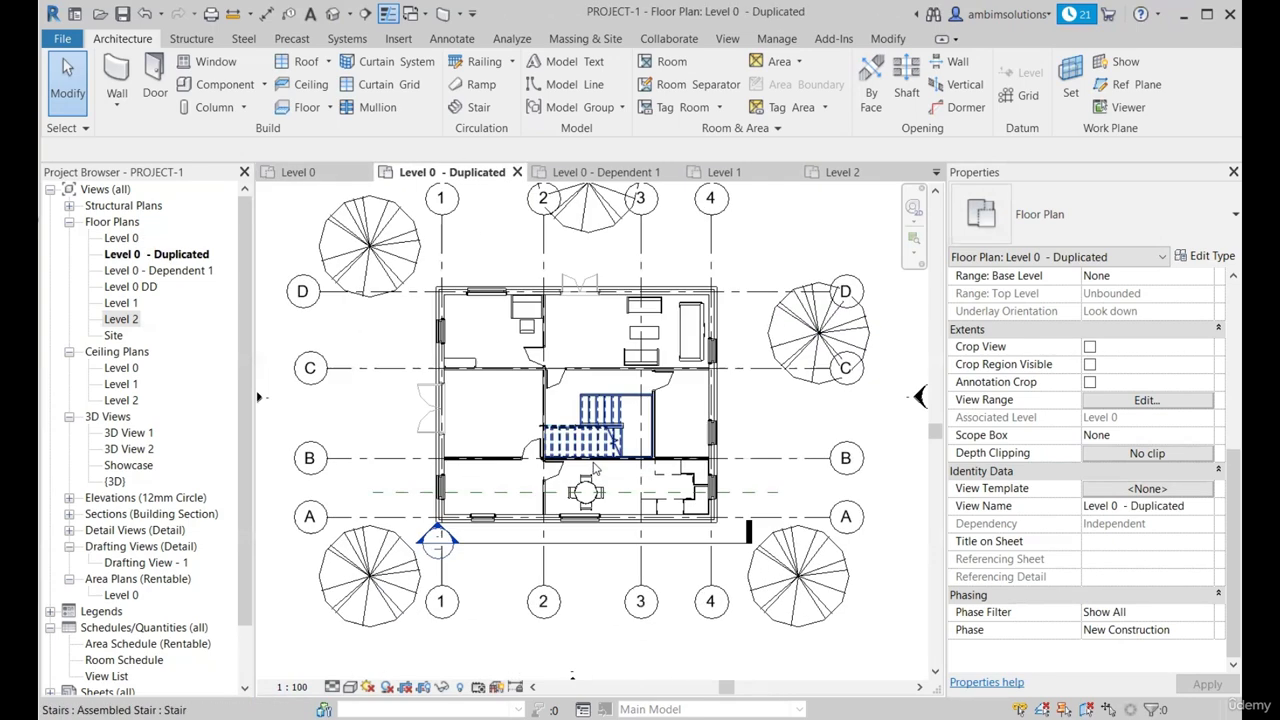
pyautogui.scroll(1, 740, 467)
pyautogui.scroll(-1, 745, 480)
pyautogui.scroll(1, 680, 471)
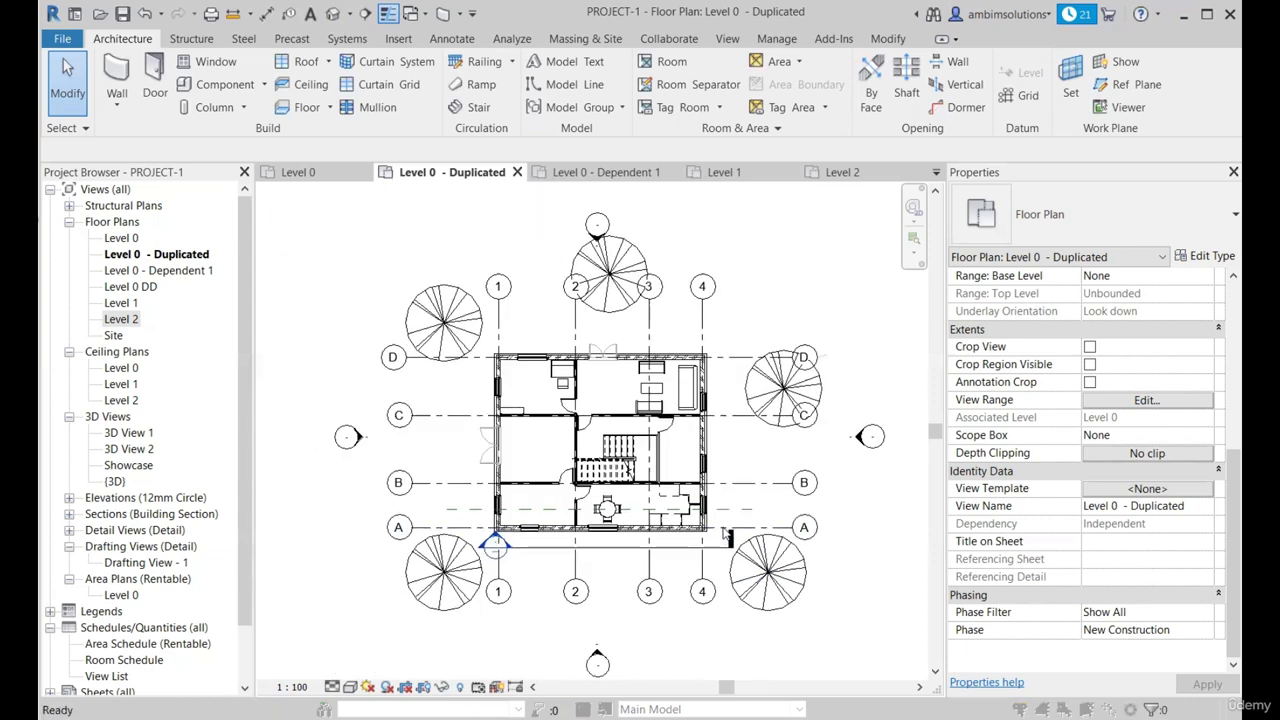
pyautogui.press('v')
pyautogui.press('v')
pyautogui.click(492, 162)
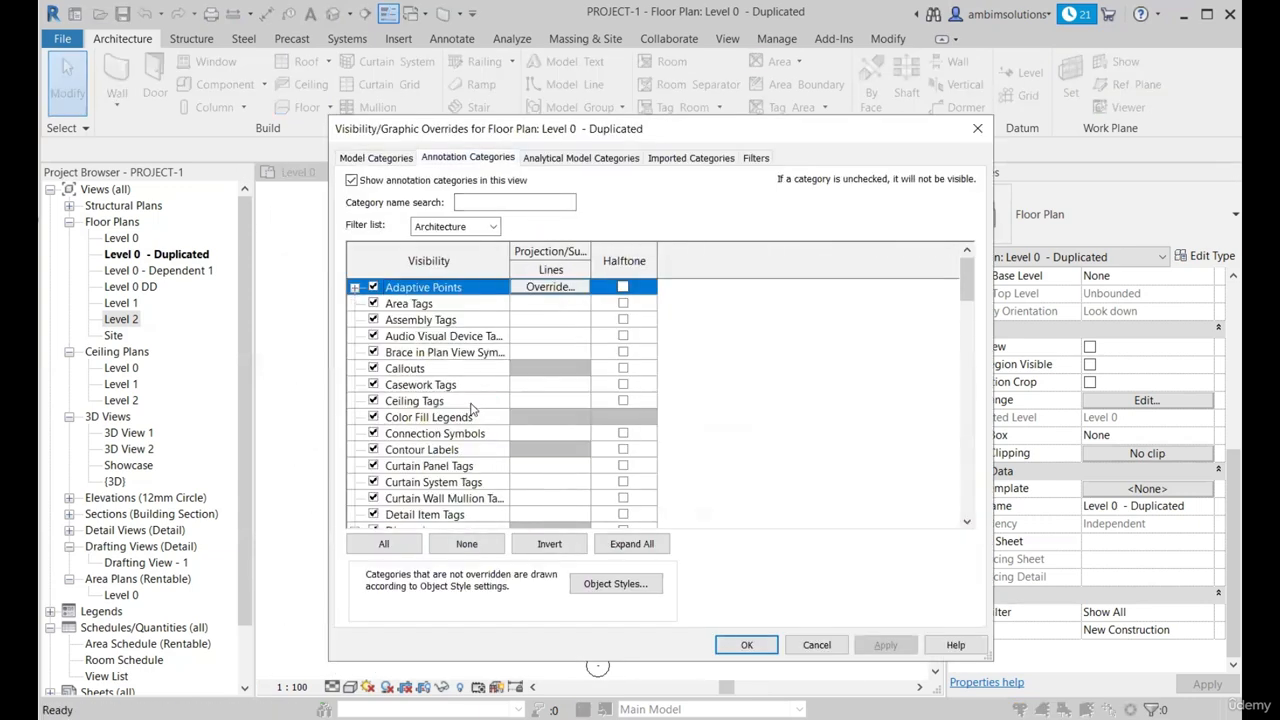
pyautogui.click(469, 404)
pyautogui.press('r')
pyautogui.scroll(-2, 470, 416)
pyautogui.click(380, 452)
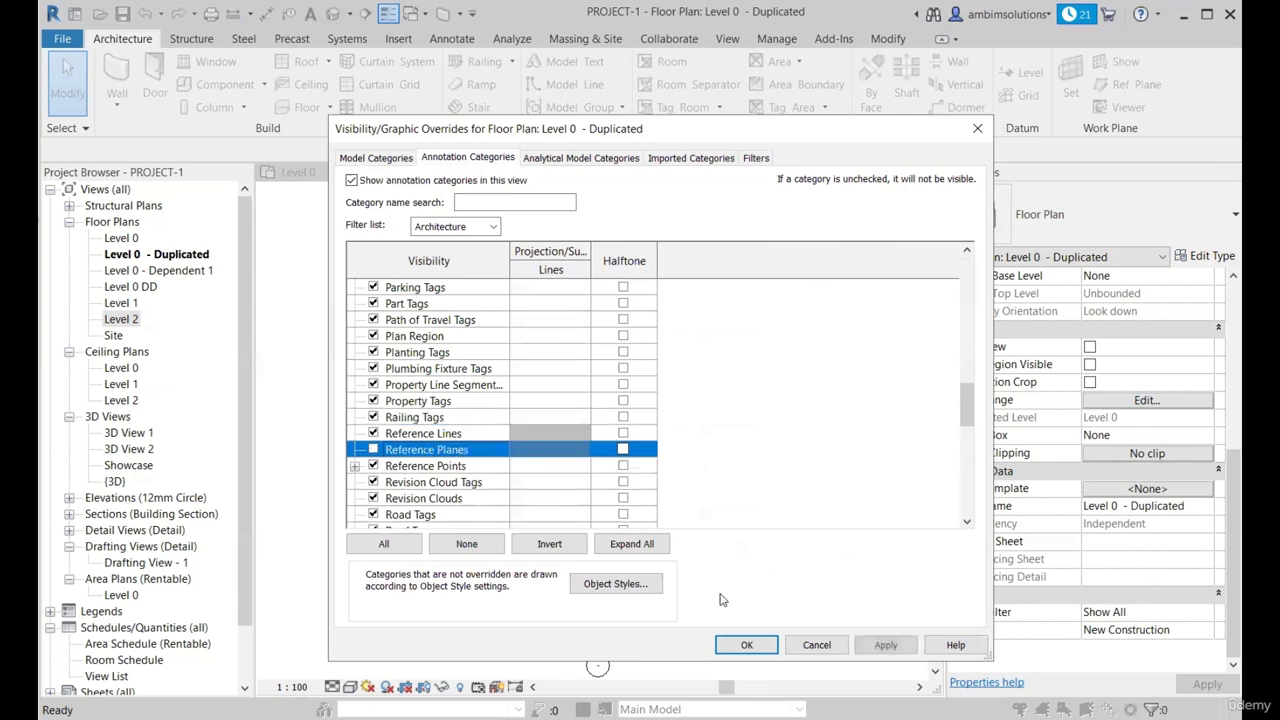
pyautogui.click(746, 644)
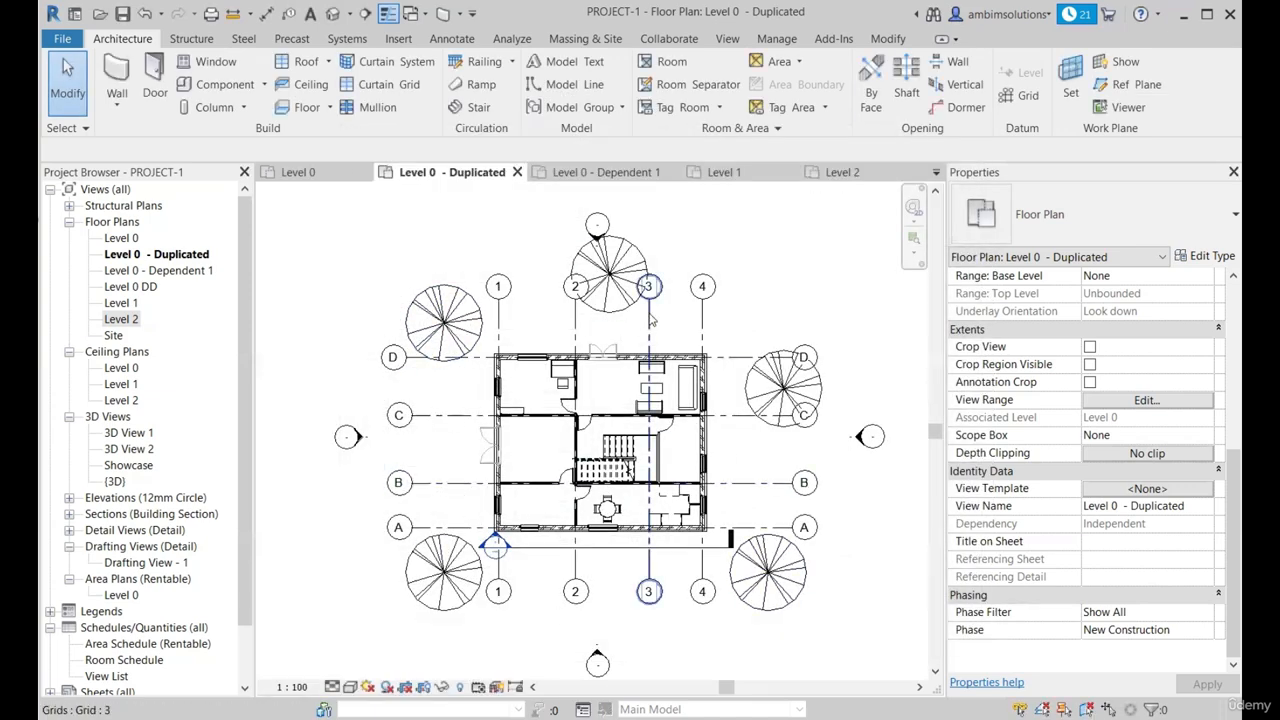
# - Examine the section marks and reference plane shown in the Level 0 - Dependent 1 floor plan
pyautogui.click(632, 178)
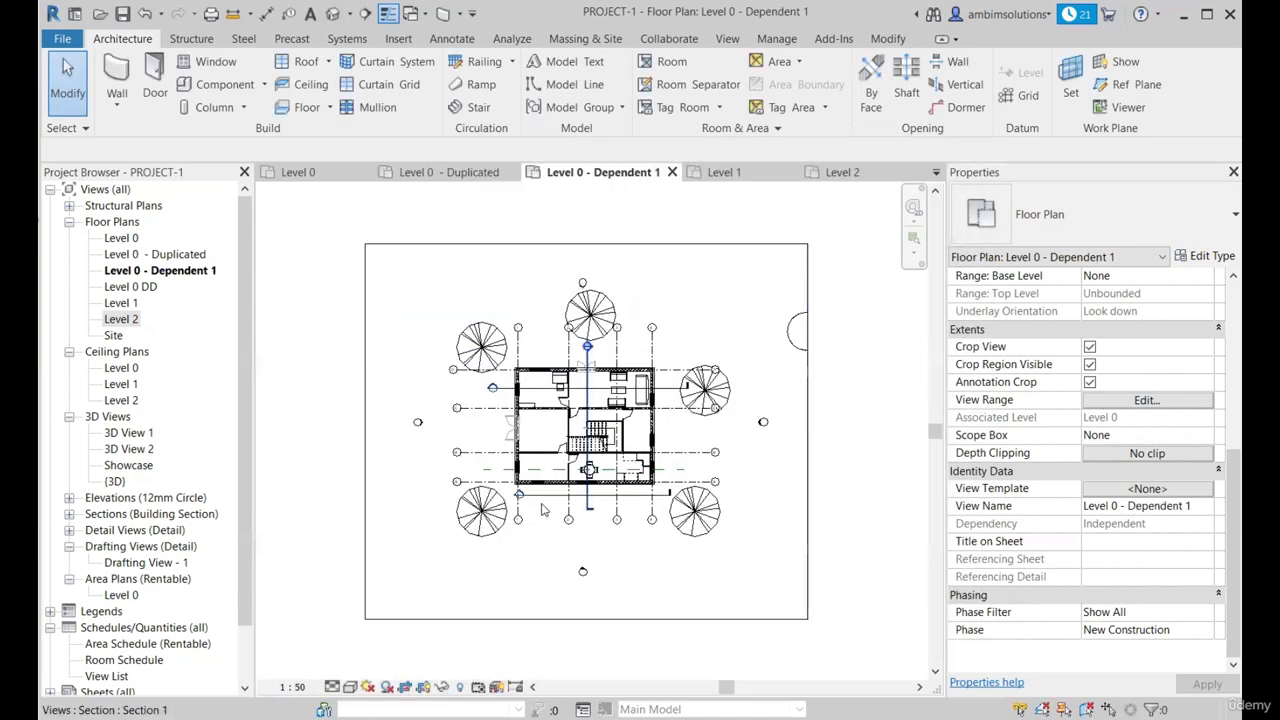
pyautogui.scroll(2, 543, 508)
pyautogui.scroll(-2, 574, 480)
pyautogui.scroll(2, 598, 484)
pyautogui.scroll(2, 740, 438)
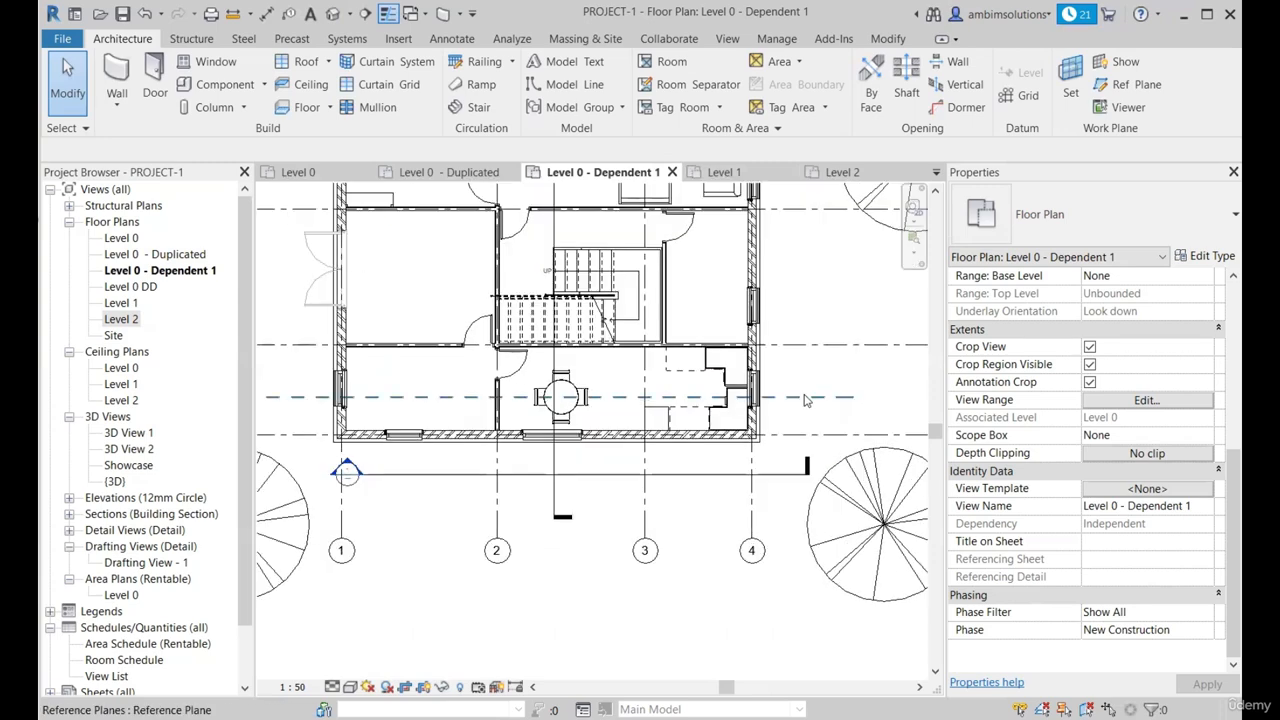
pyautogui.scroll(-2, 582, 390)
pyautogui.scroll(2, 582, 390)
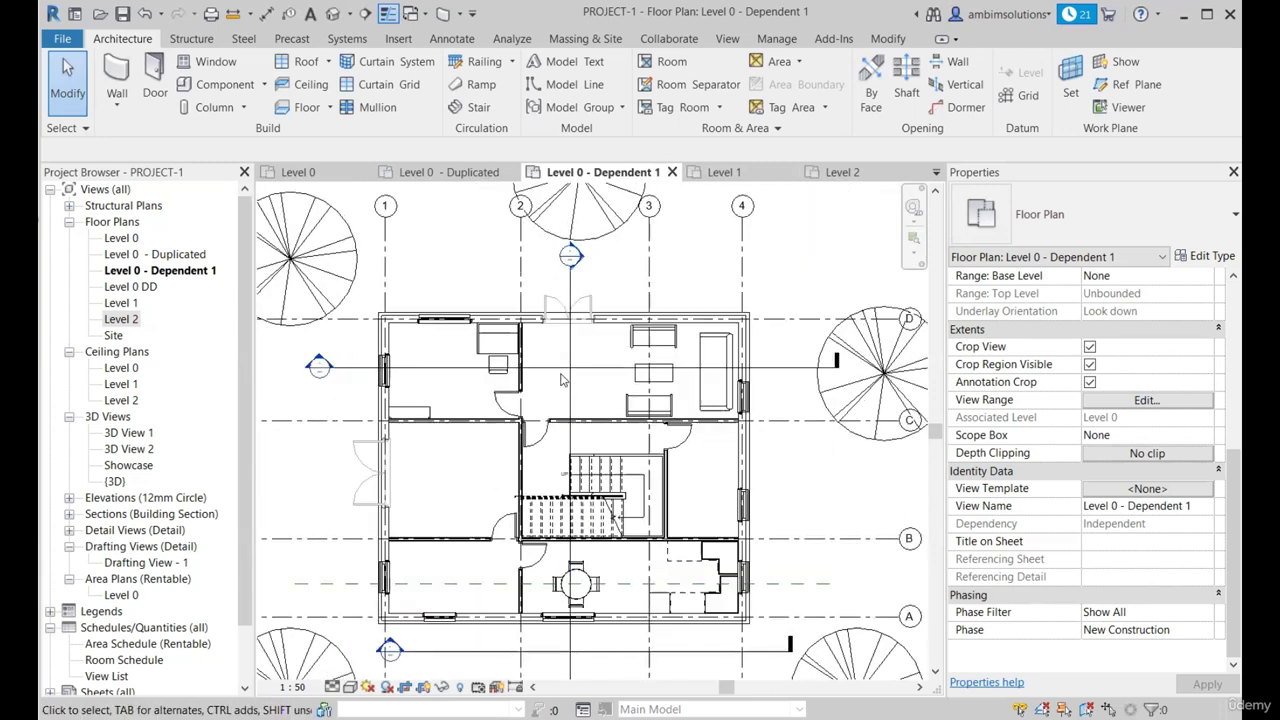
pyautogui.scroll(-1, 700, 402)
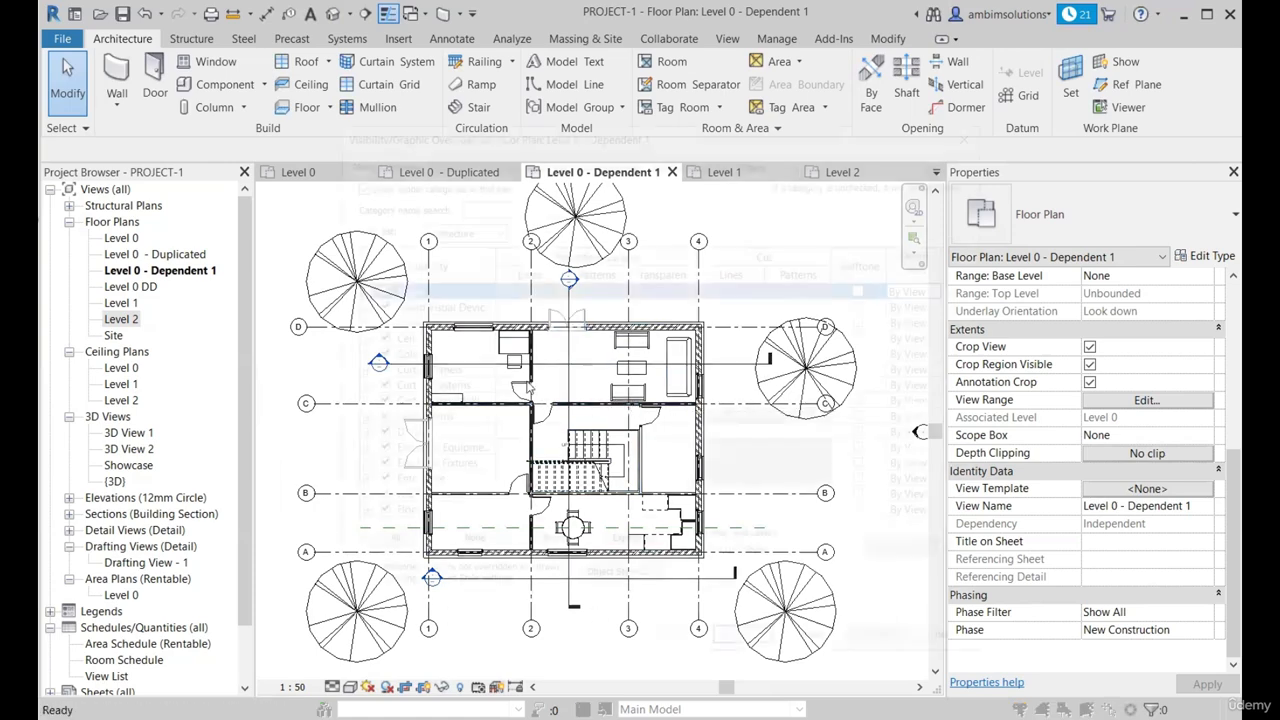
# - Hide the Sections annotation category in the Level 0 - Dependent 1 floor plan through its visibility/graphic overrides
pyautogui.press('g')
pyautogui.click(482, 160)
pyautogui.press('s')
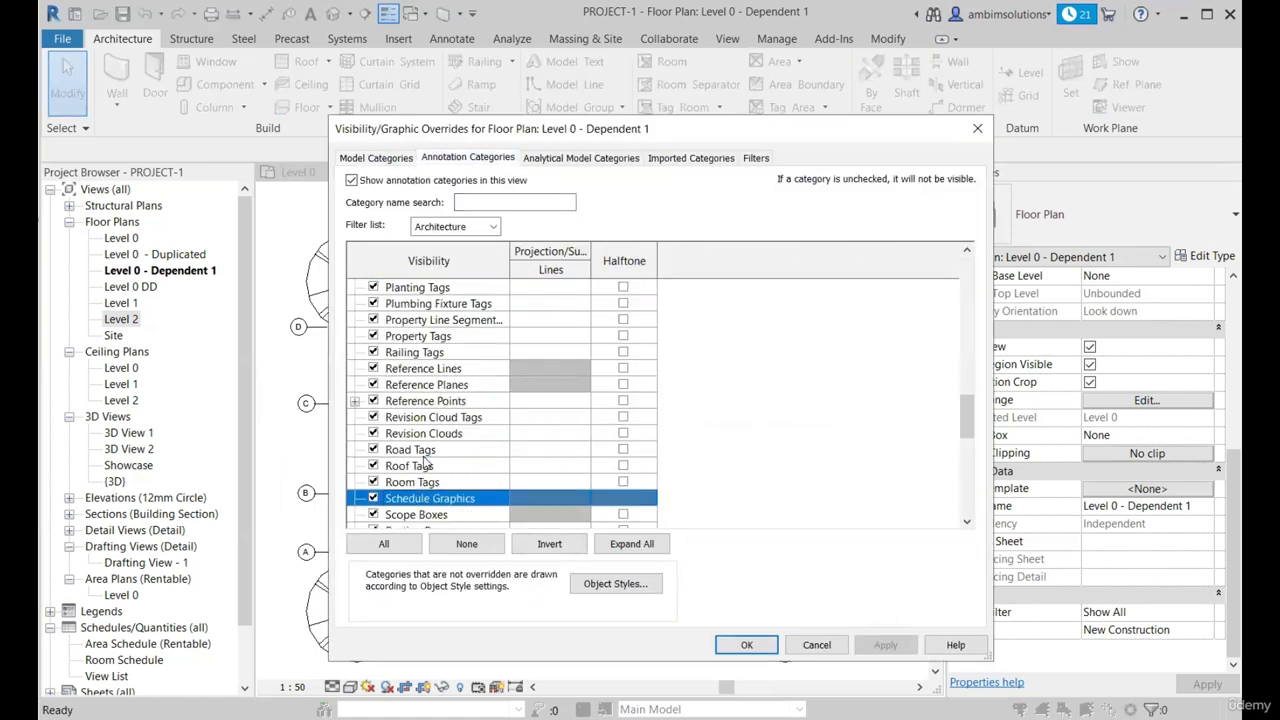
pyautogui.click(375, 451)
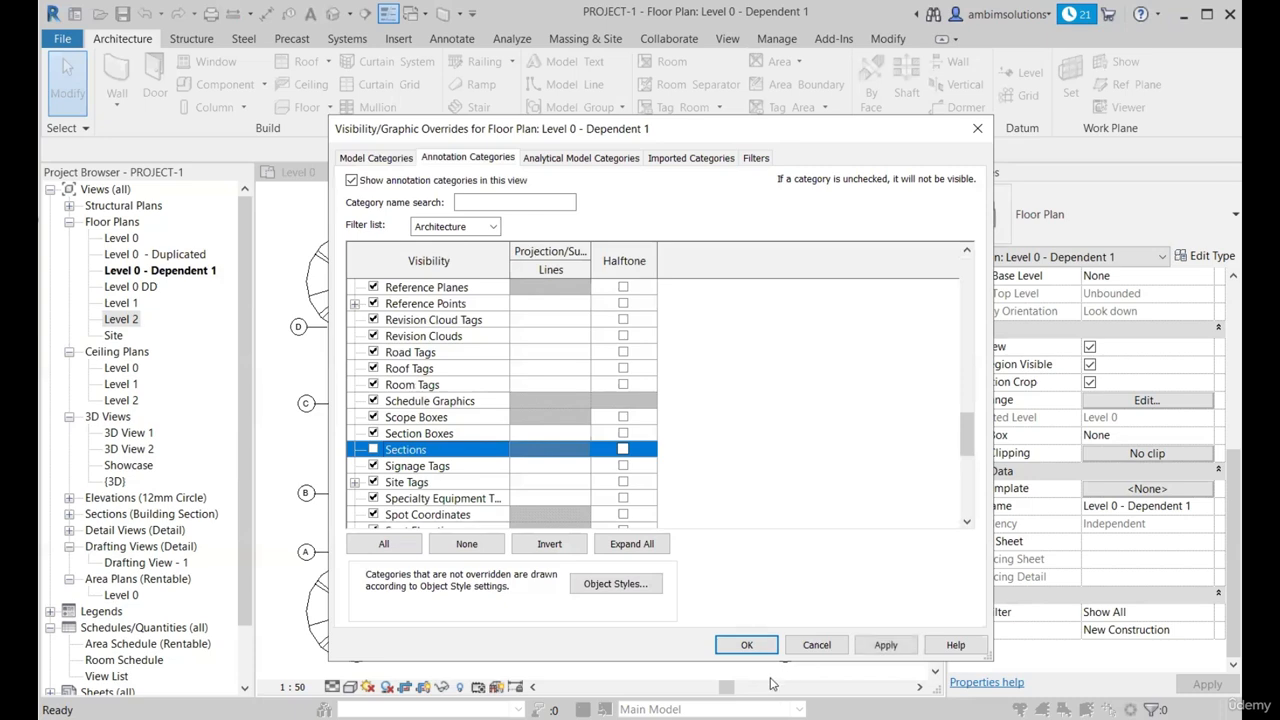
pyautogui.click(748, 644)
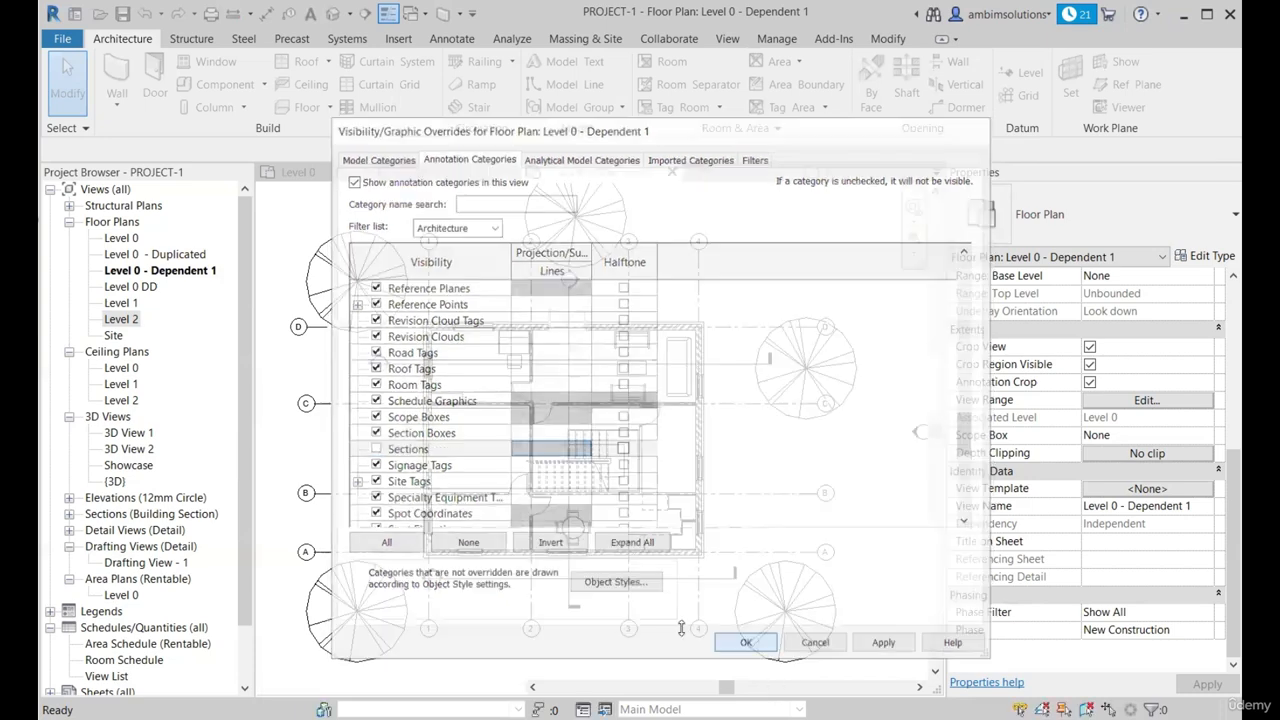
pyautogui.scroll(-1, 680, 335)
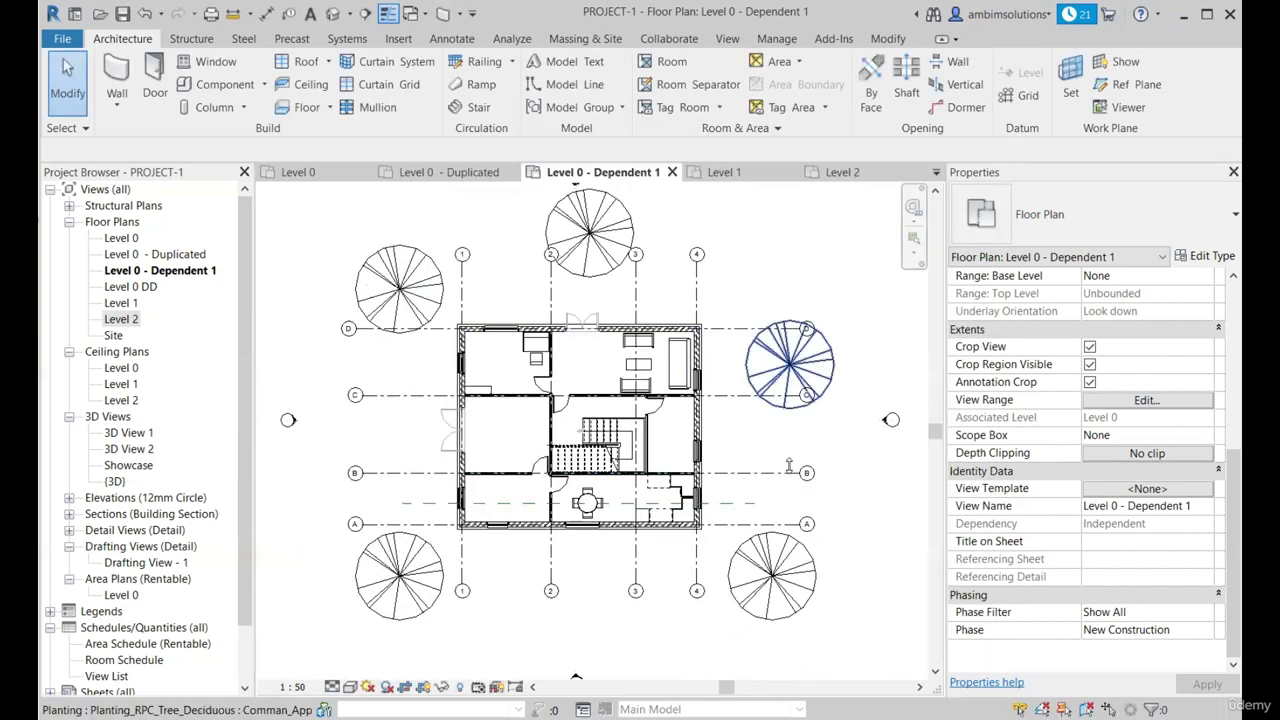
# - Compare the scale and annotation display of the Level 0, Level 0 - Dependent 1, Level 0 - Duplicated, Level 1 and Level 2 floor plans
pyautogui.click(298, 172)
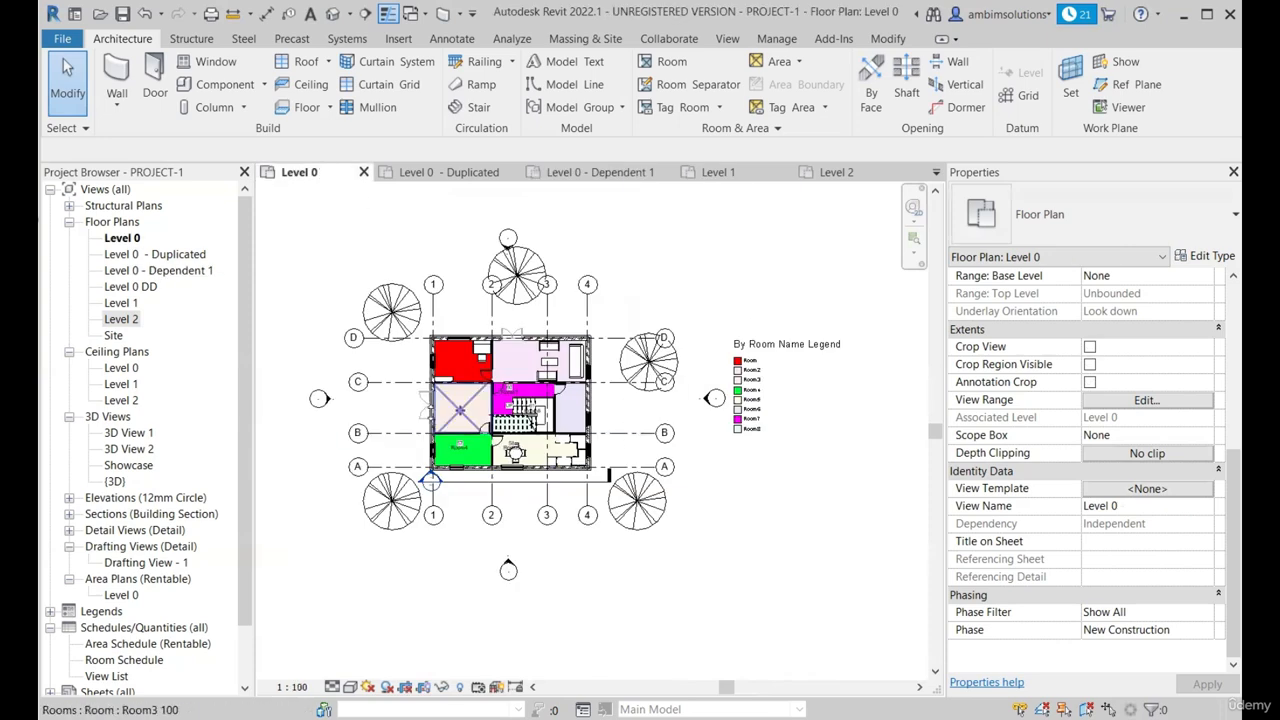
pyautogui.click(595, 172)
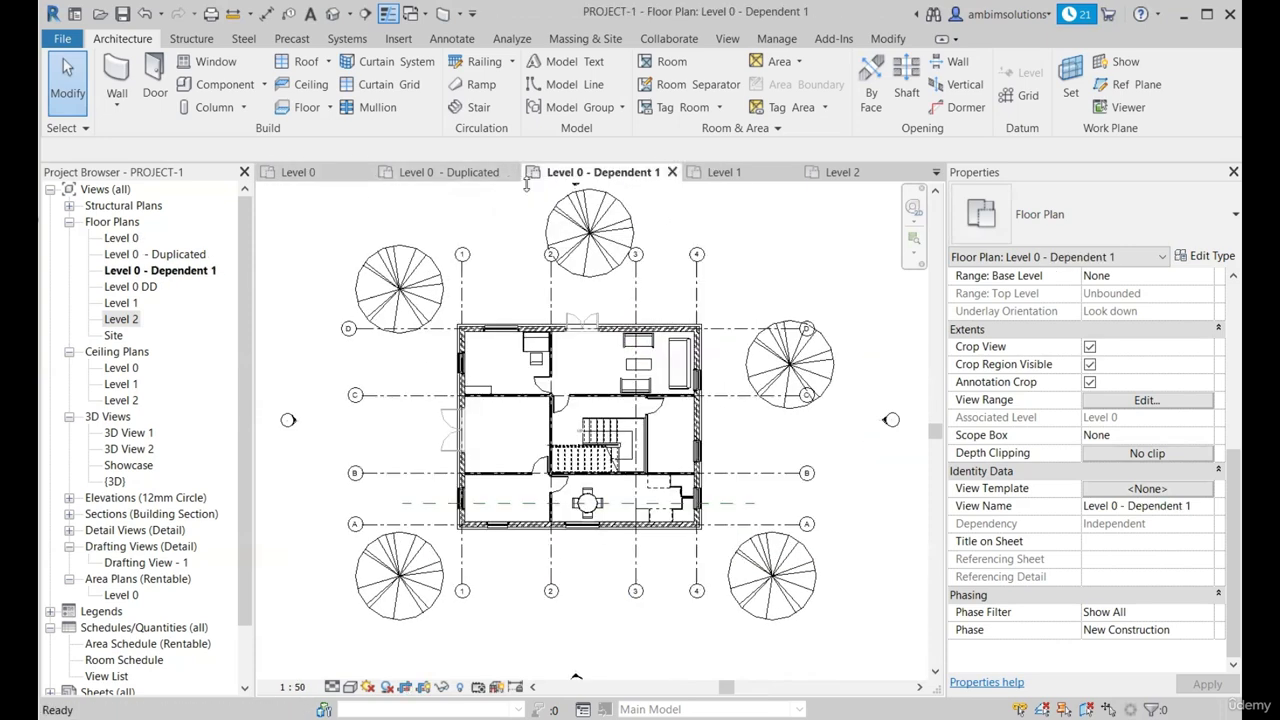
pyautogui.click(310, 174)
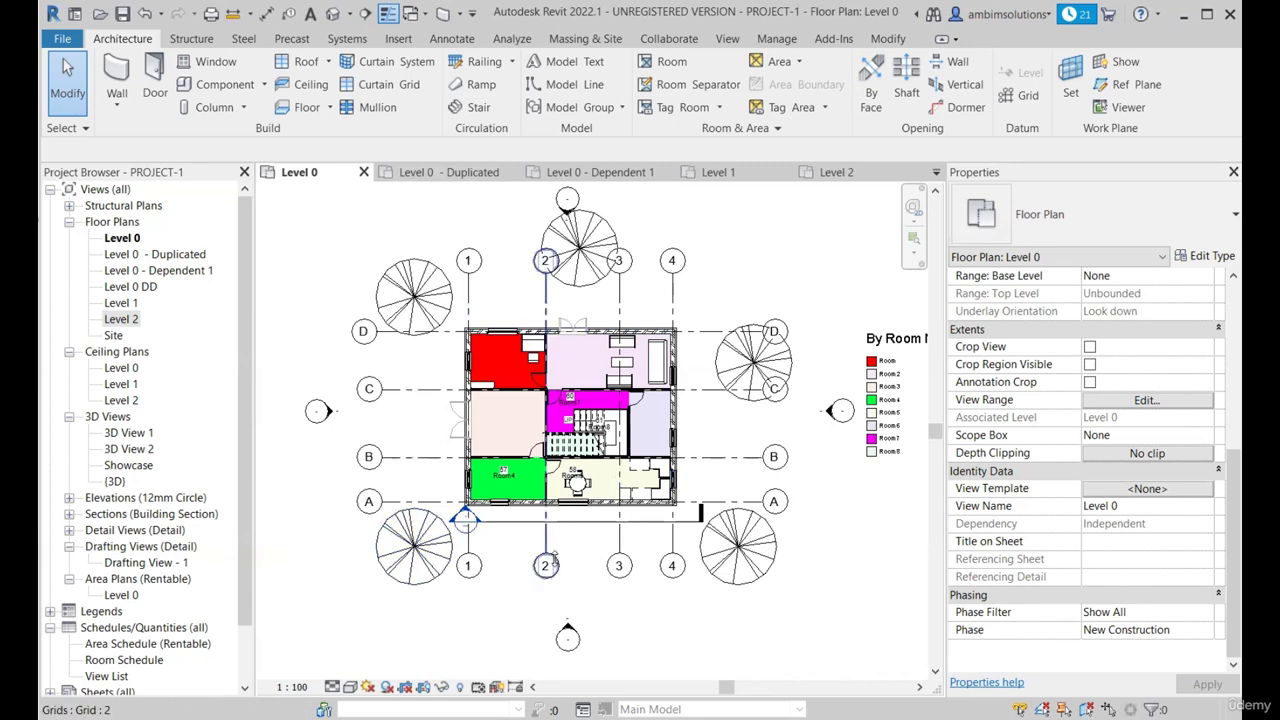
pyautogui.scroll(-1, 555, 560)
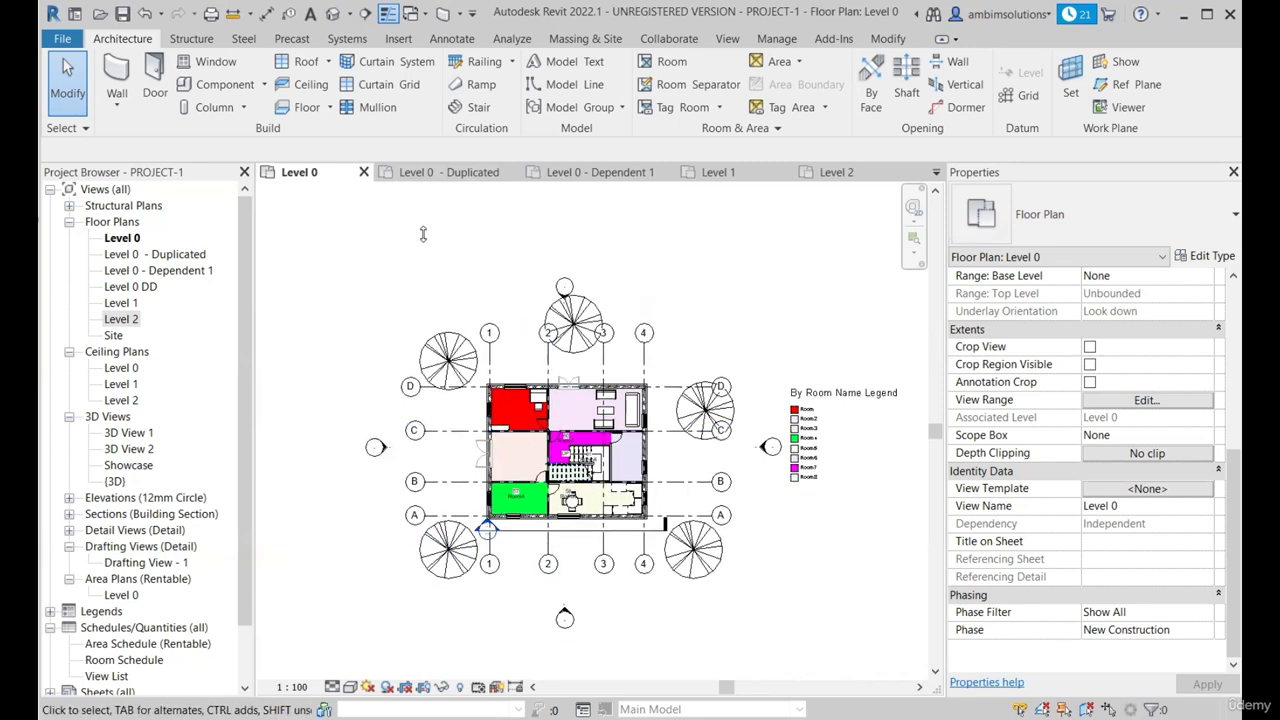
pyautogui.click(455, 172)
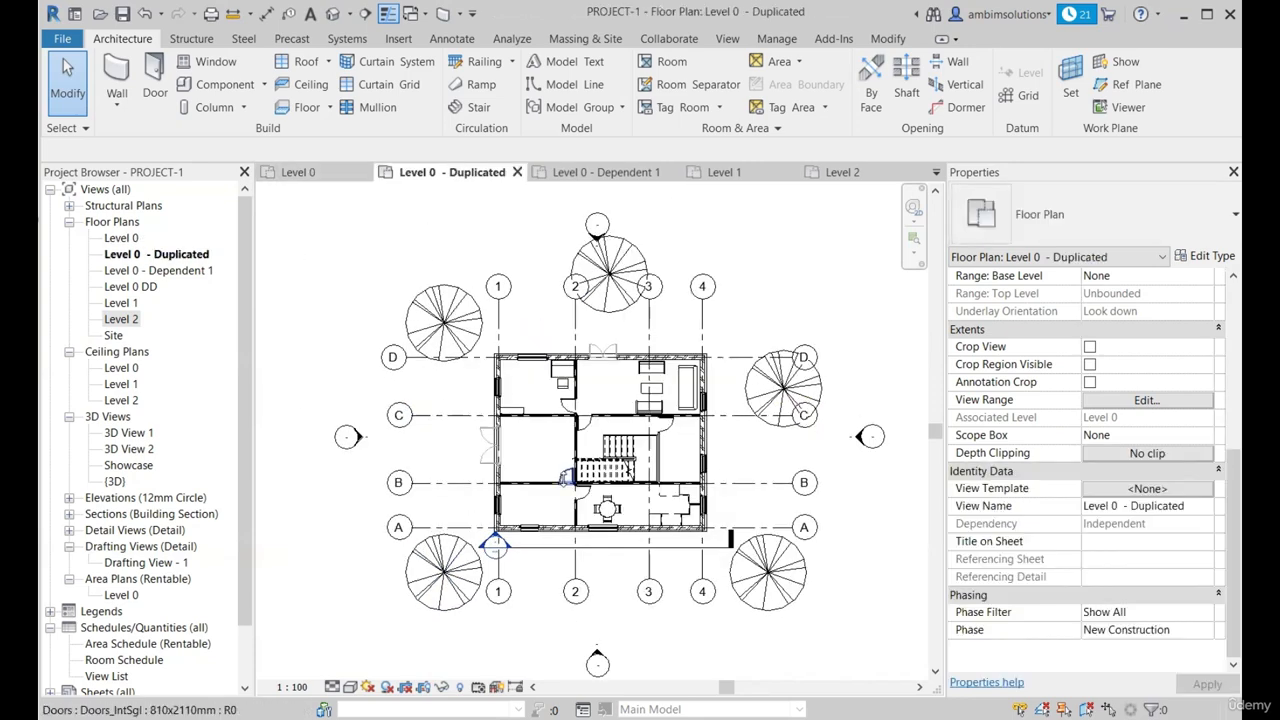
pyautogui.click(738, 173)
pyautogui.scroll(-2, 630, 502)
pyautogui.scroll(3, 540, 523)
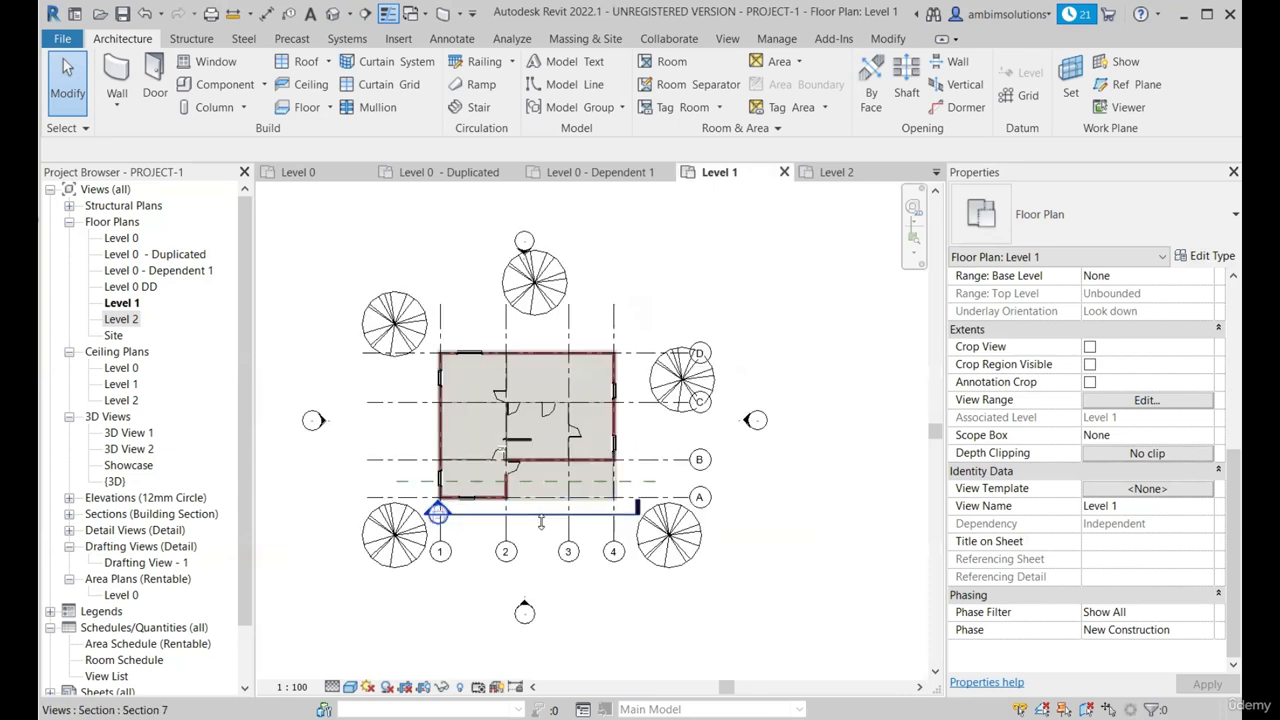
pyautogui.scroll(-2, 540, 520)
pyautogui.click(831, 175)
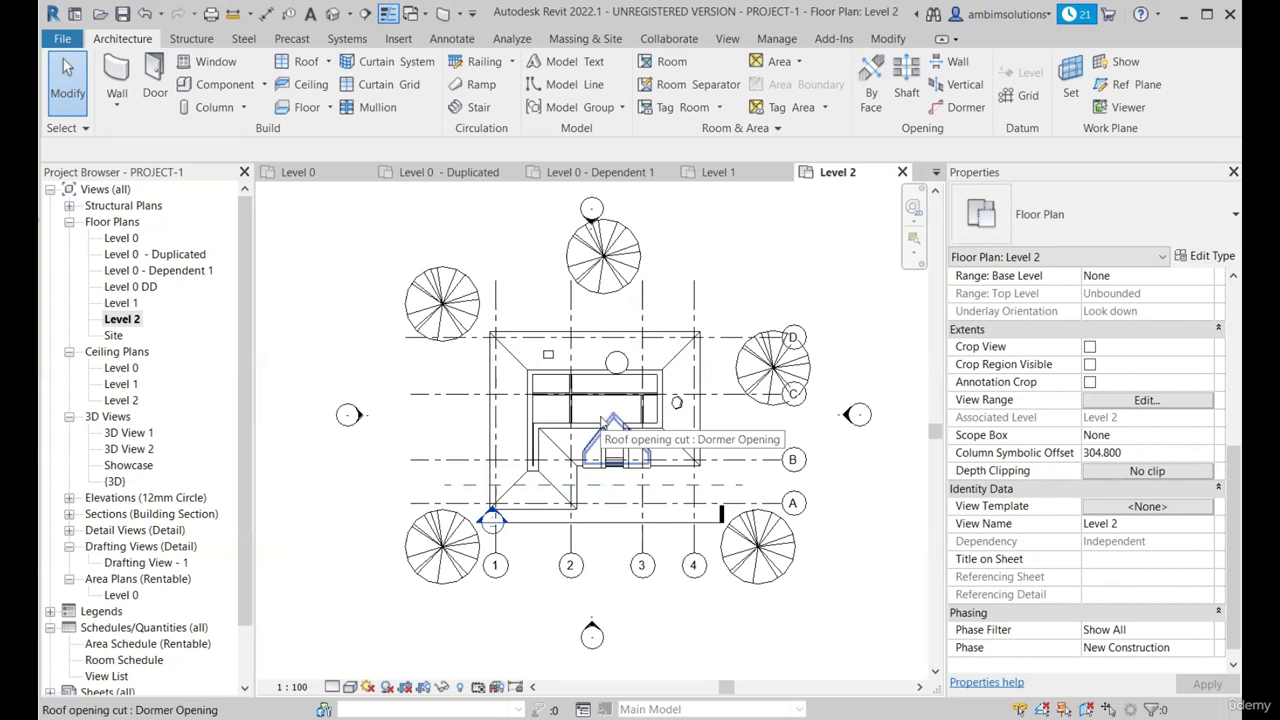
# - Go through all open floor plans once more to check their consistency, returning to the Level 0 floor plan
pyautogui.click(300, 172)
pyautogui.click(460, 174)
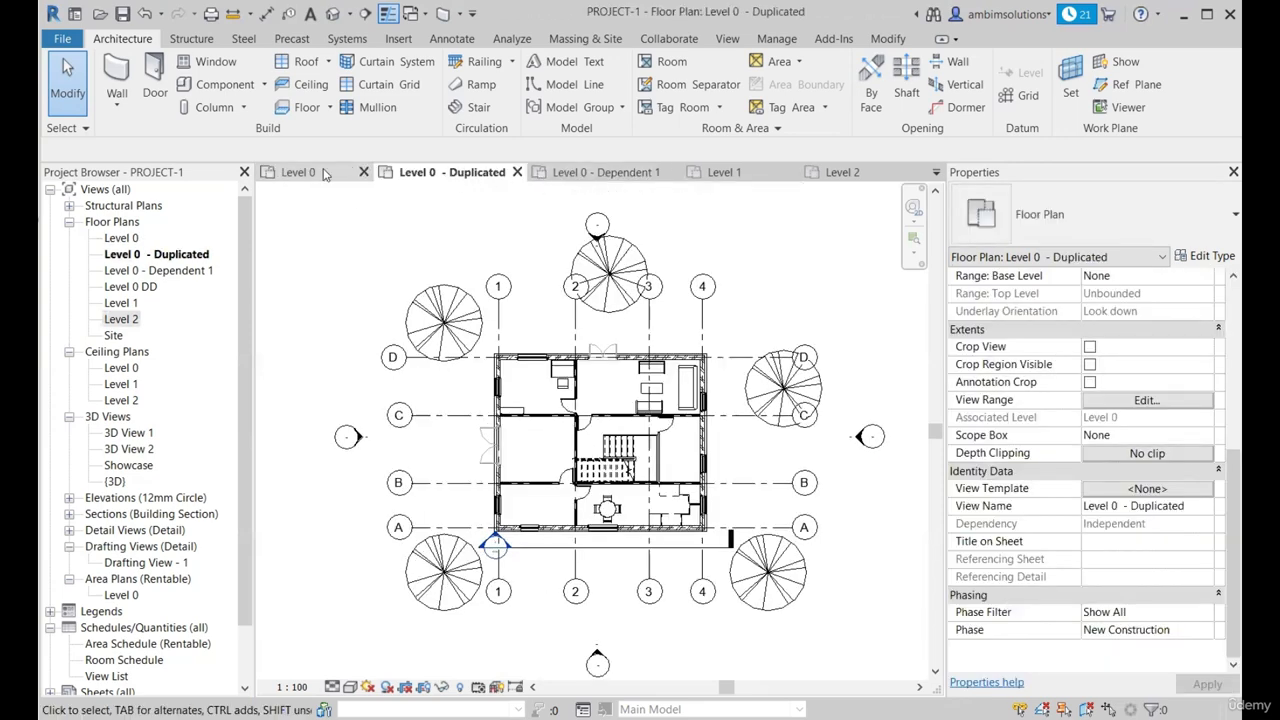
pyautogui.click(323, 174)
pyautogui.click(600, 172)
pyautogui.click(724, 172)
pyautogui.click(840, 172)
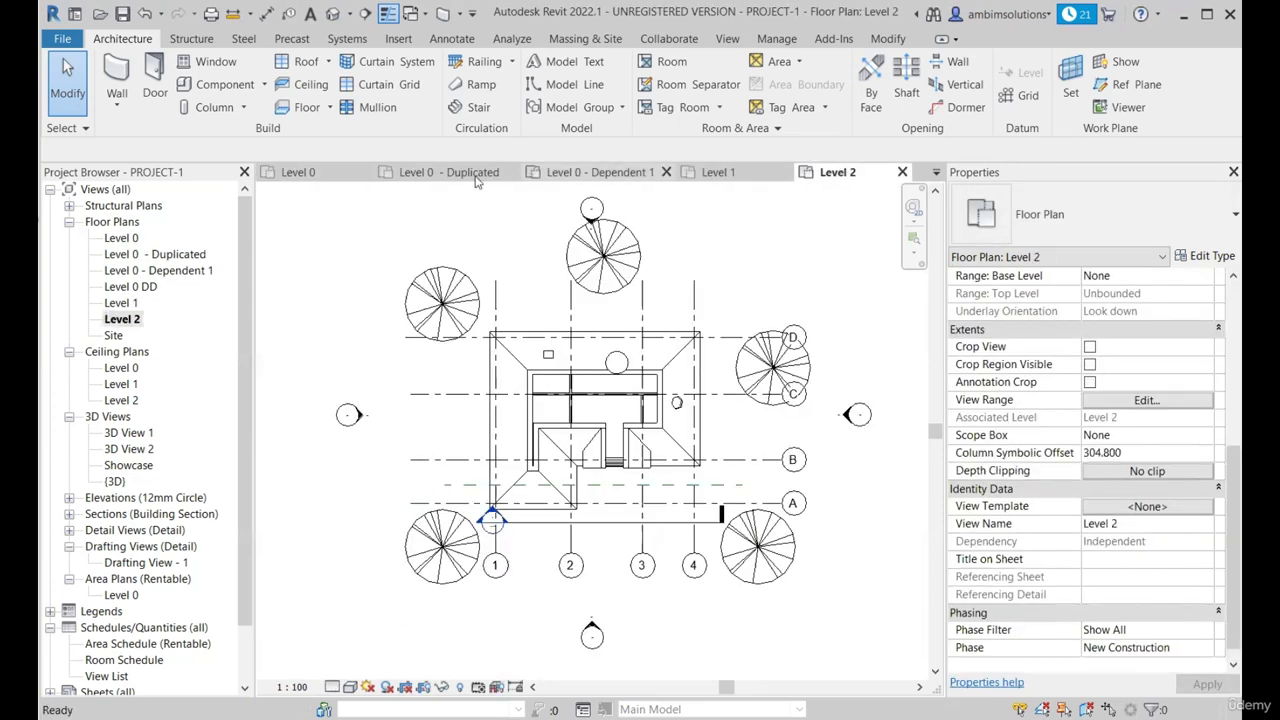
pyautogui.click(476, 177)
pyautogui.click(300, 172)
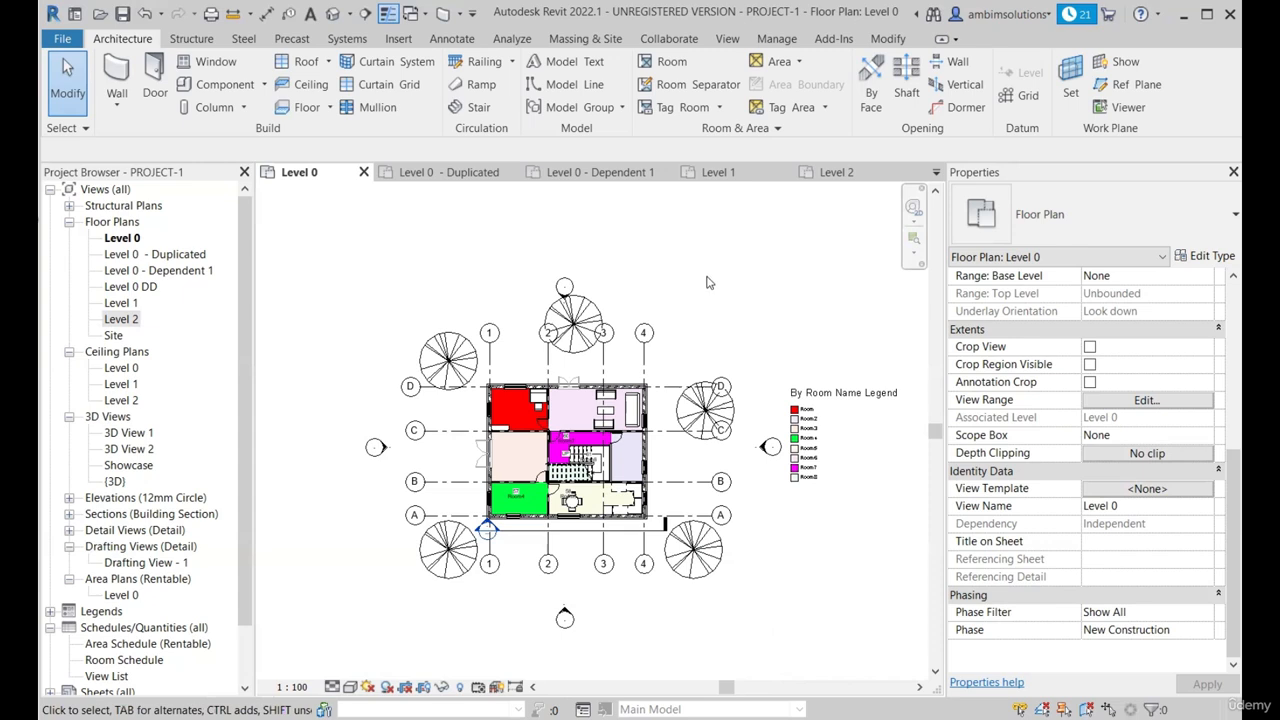
# - Review the available commands for applying, creating and managing view templates
pyautogui.click(727, 38)
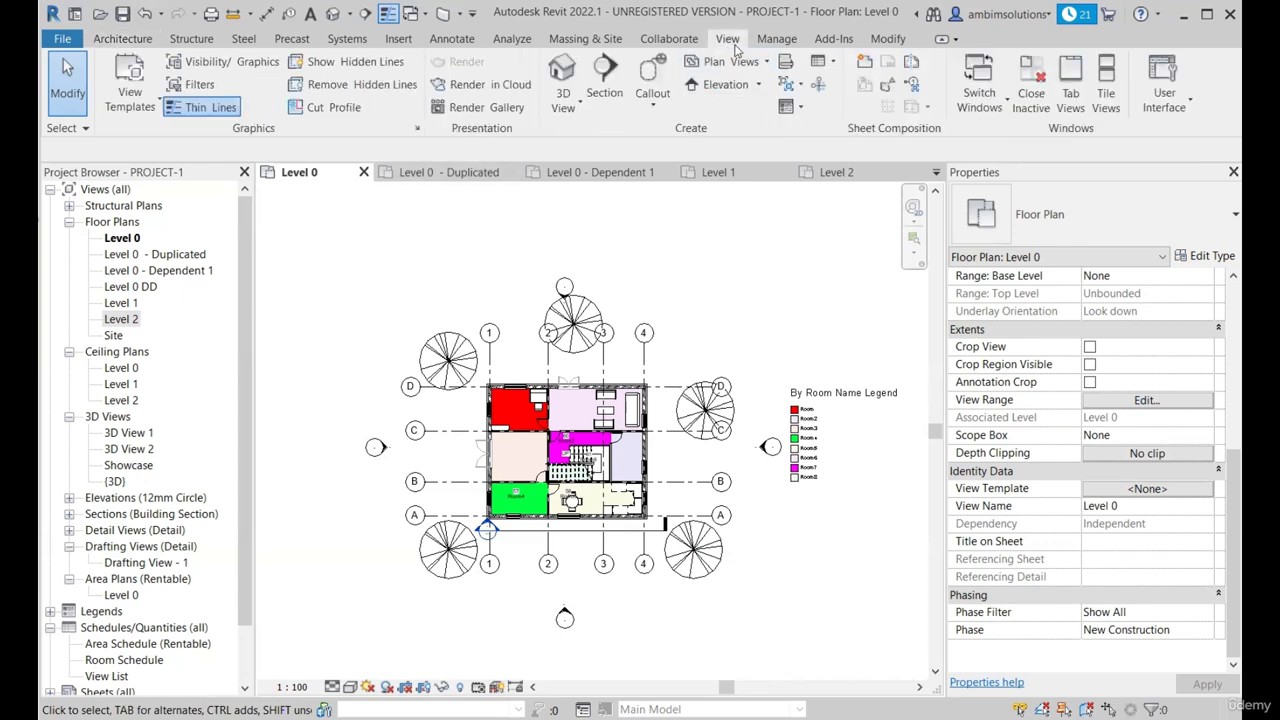
pyautogui.click(158, 107)
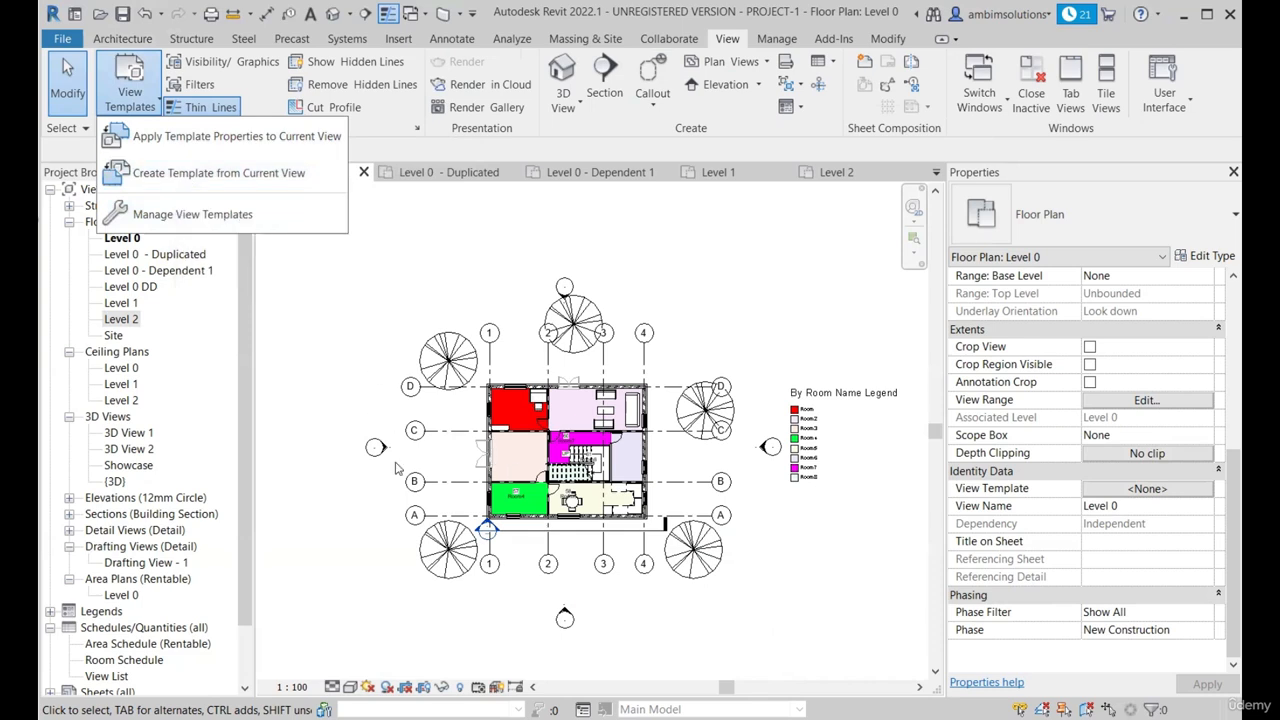
pyautogui.click(770, 286)
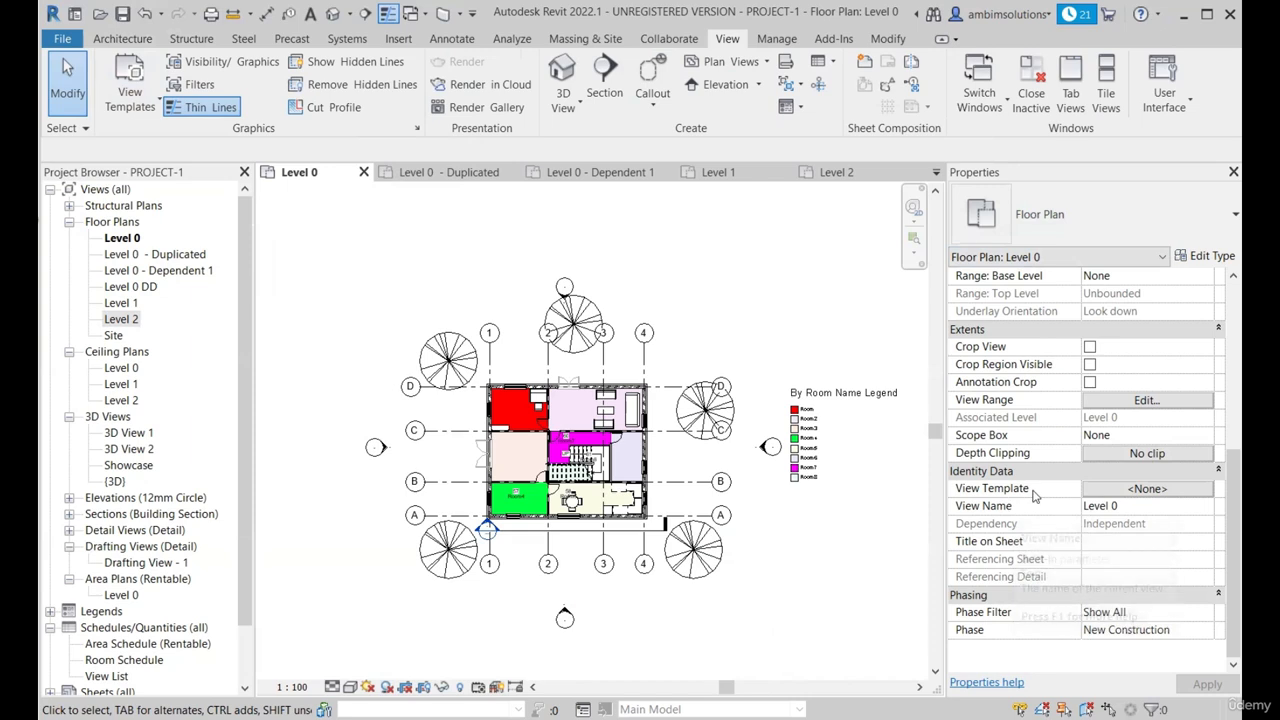
# - Assign the Architectural Plan view template to the Level 0 floor plan
pyautogui.click(1127, 490)
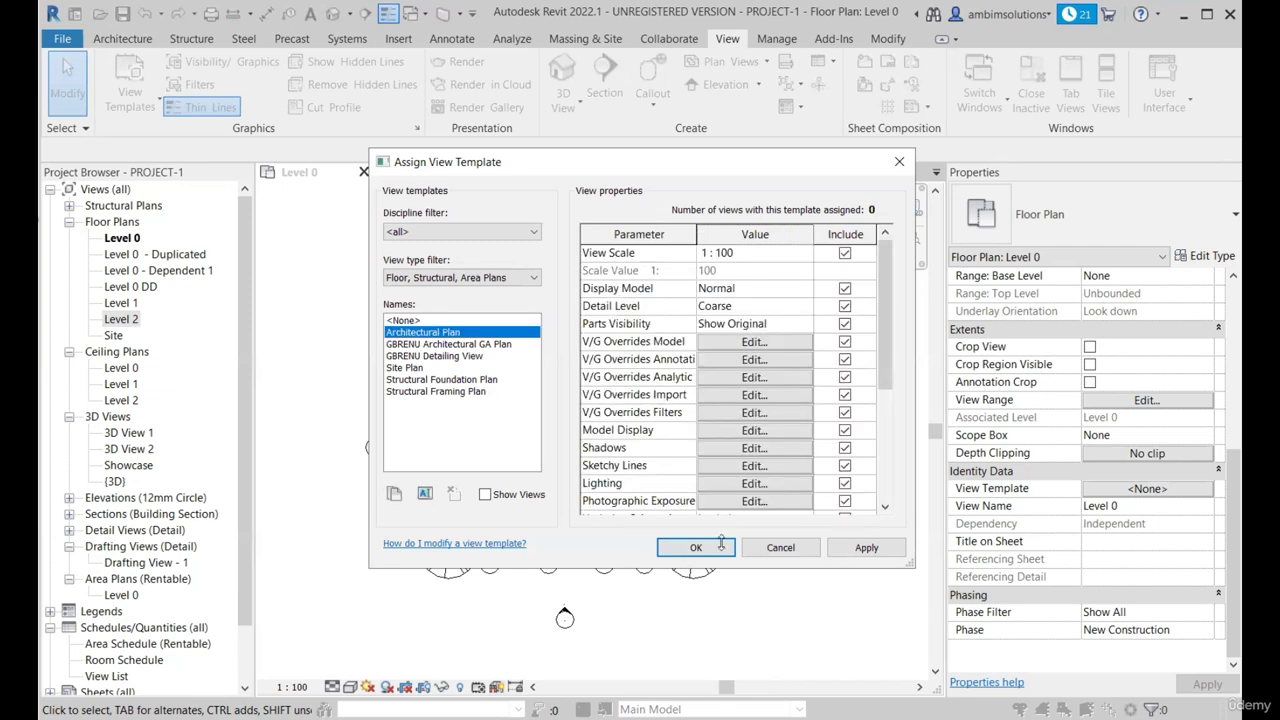
pyautogui.click(866, 547)
pyautogui.click(696, 547)
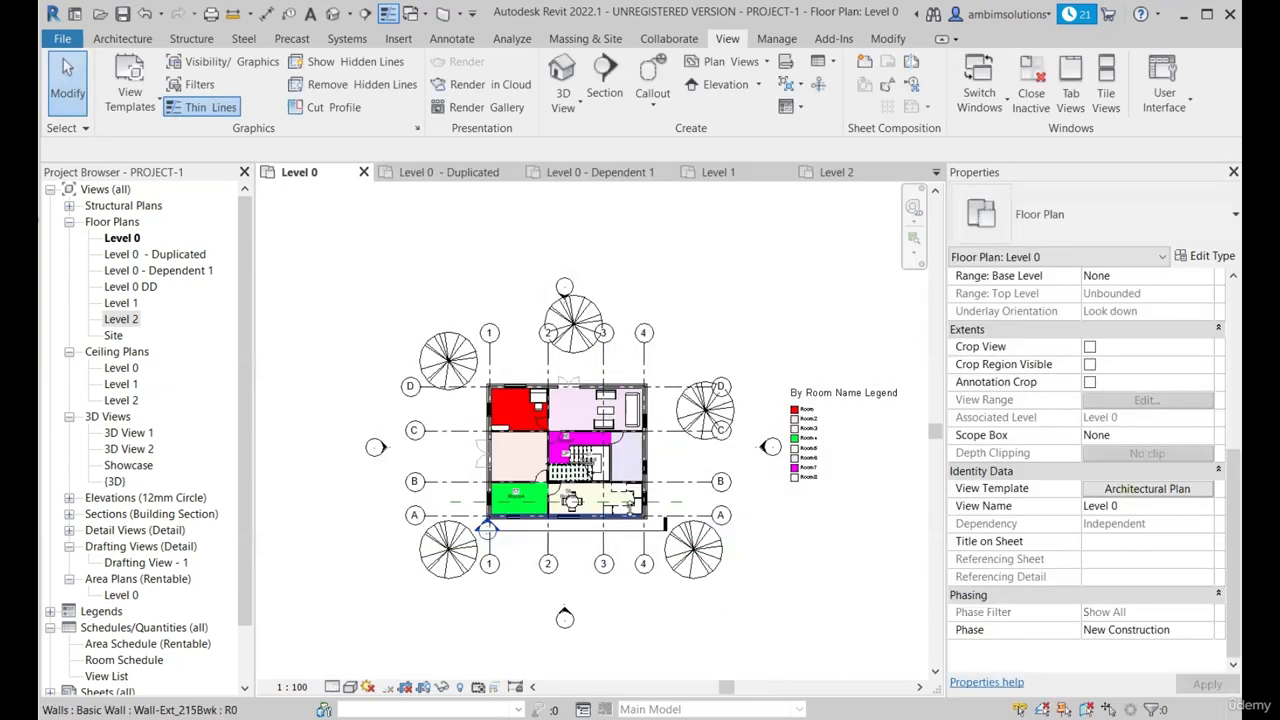
# - Examine the Architectural Plan template's properties and check whether the Level 0 view scale can still be chosen directly in the view
pyautogui.click(1138, 490)
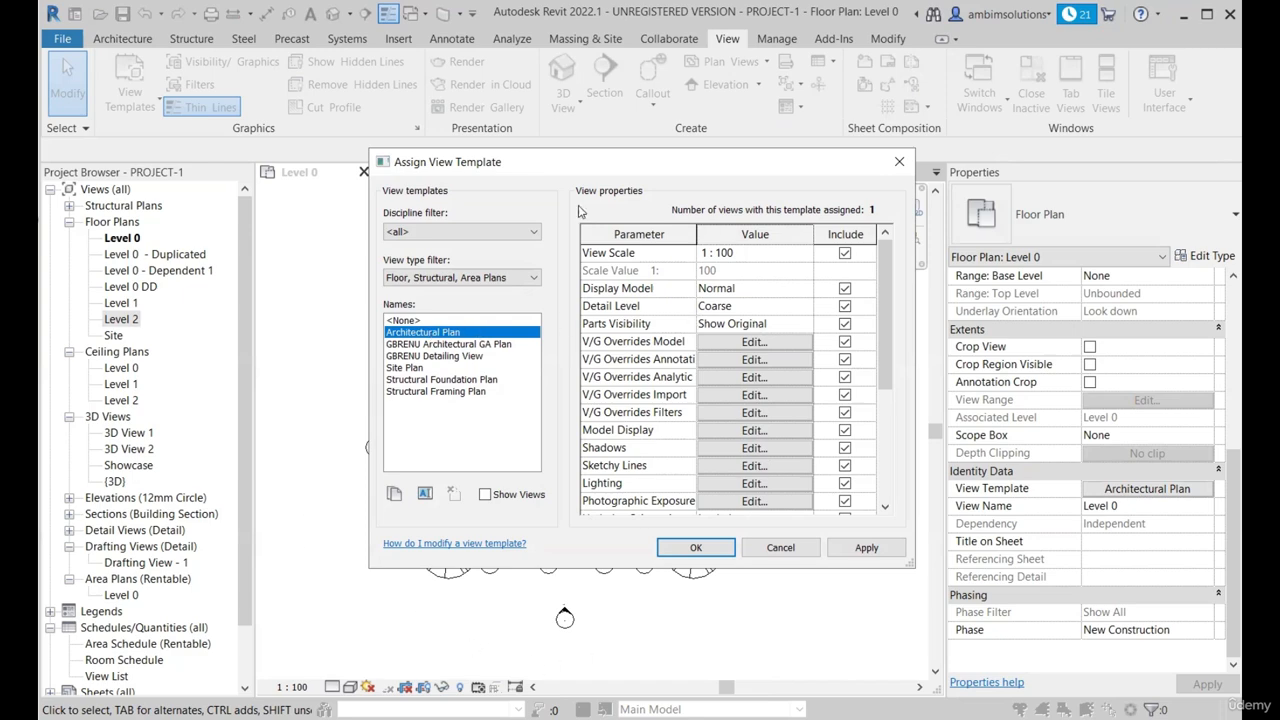
pyautogui.click(899, 161)
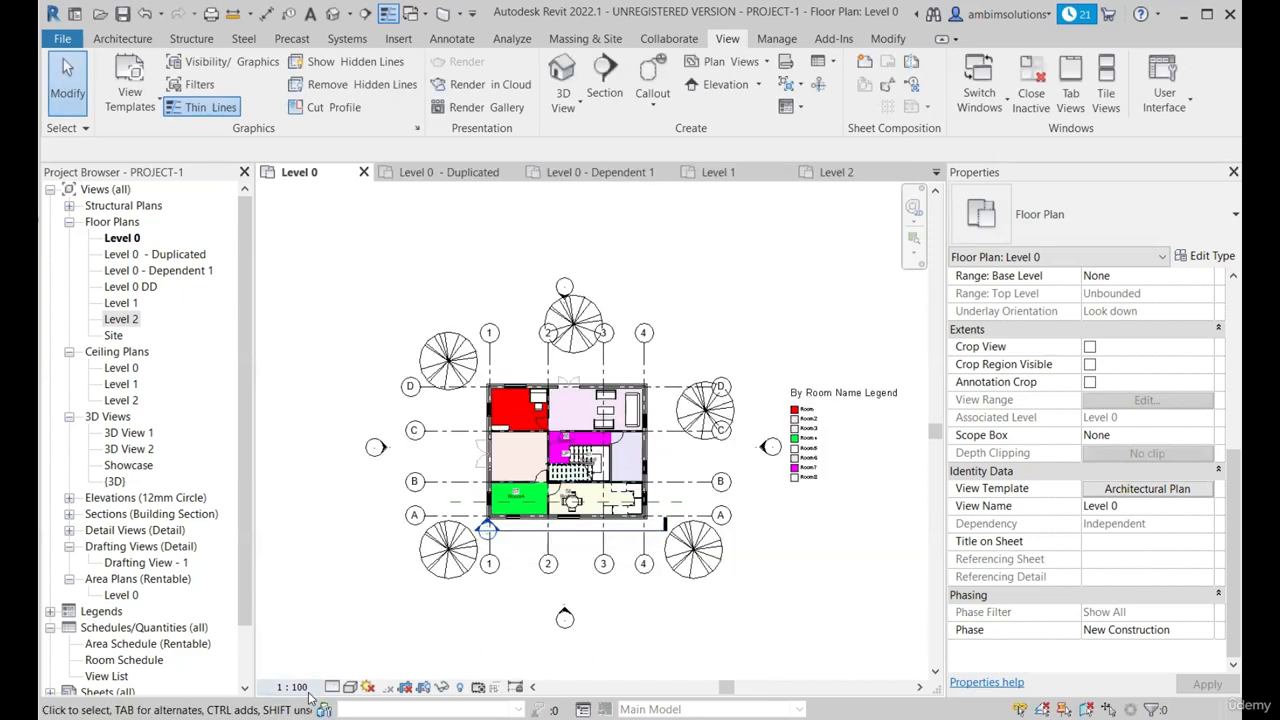
pyautogui.click(292, 687)
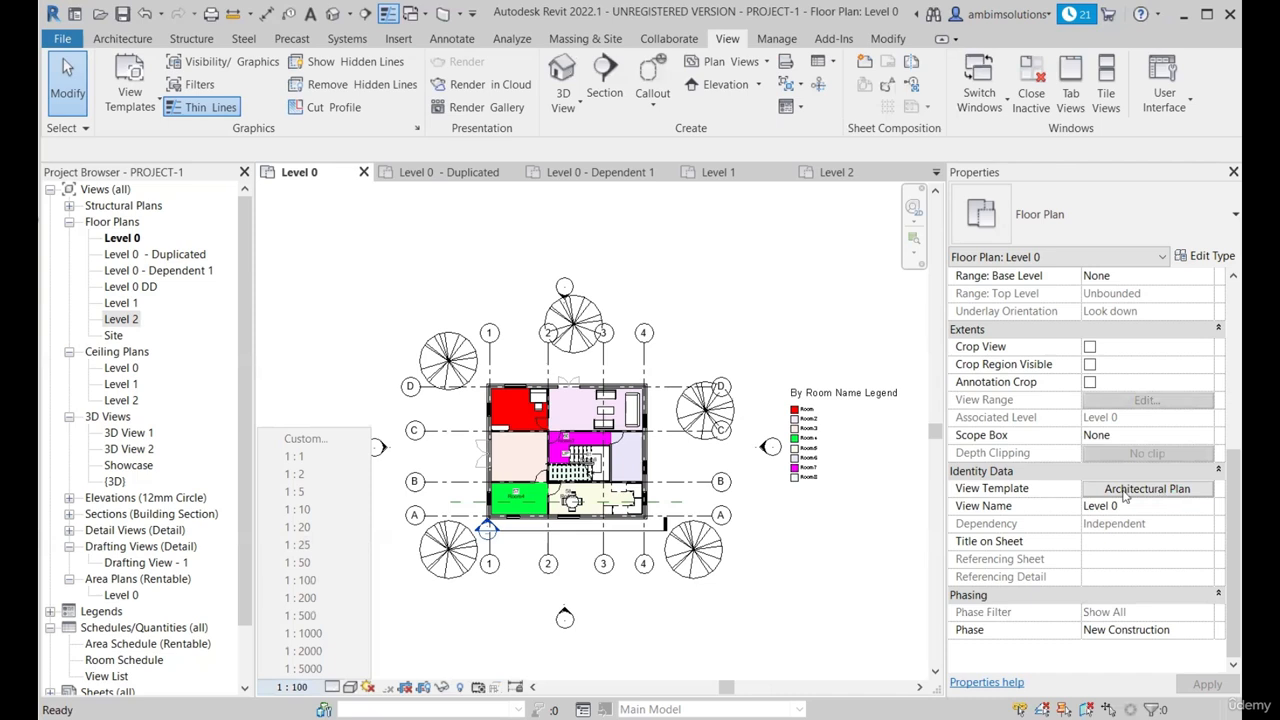
pyautogui.click(1160, 493)
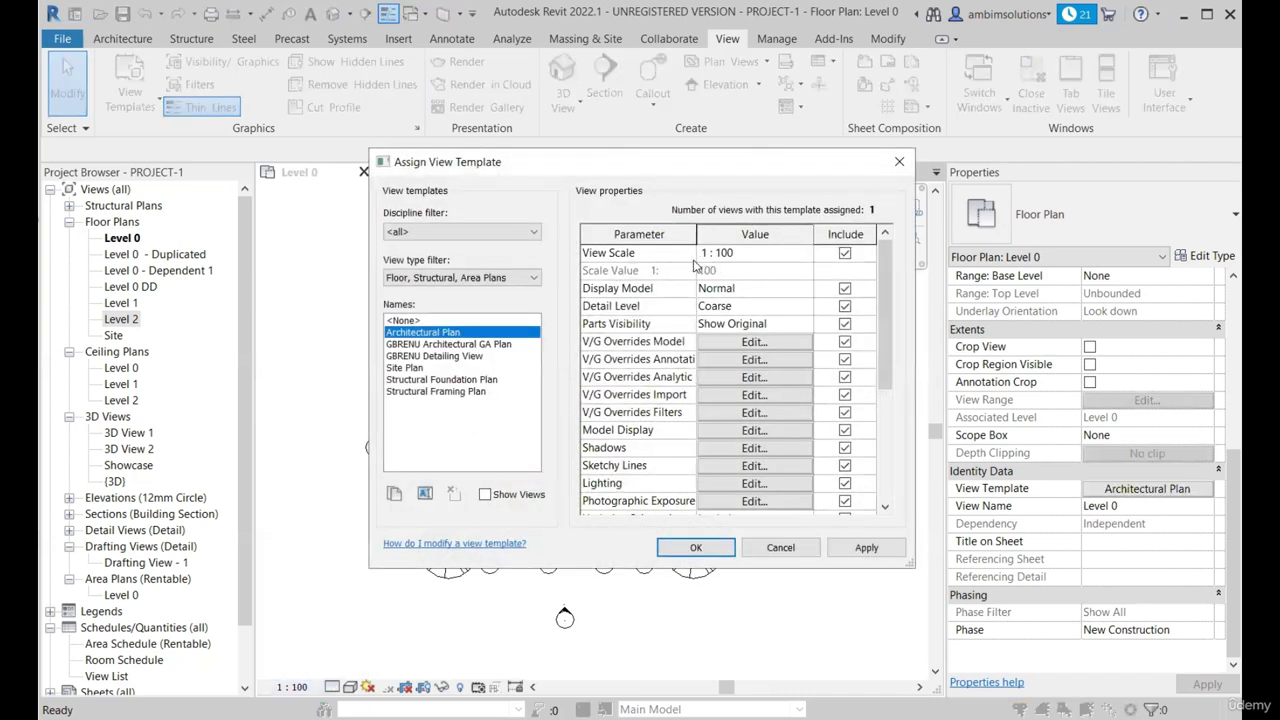
pyautogui.click(899, 161)
pyautogui.click(293, 687)
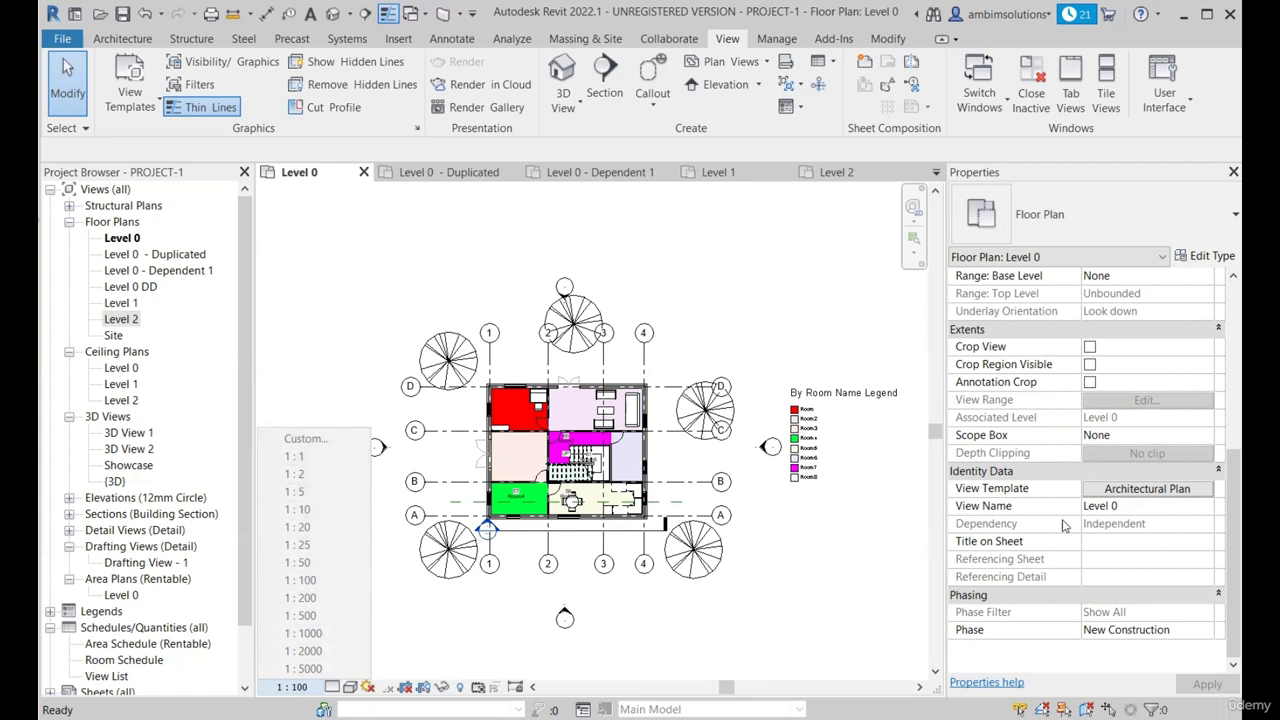
pyautogui.click(1127, 490)
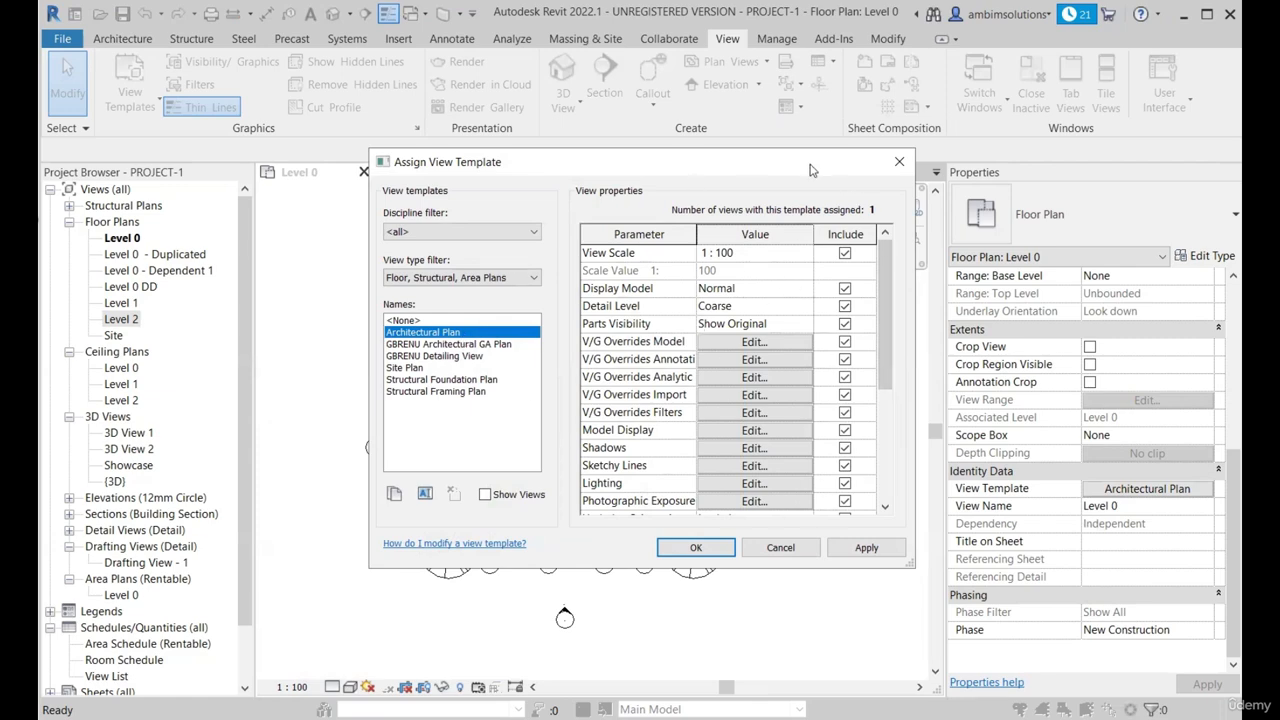
pyautogui.click(696, 547)
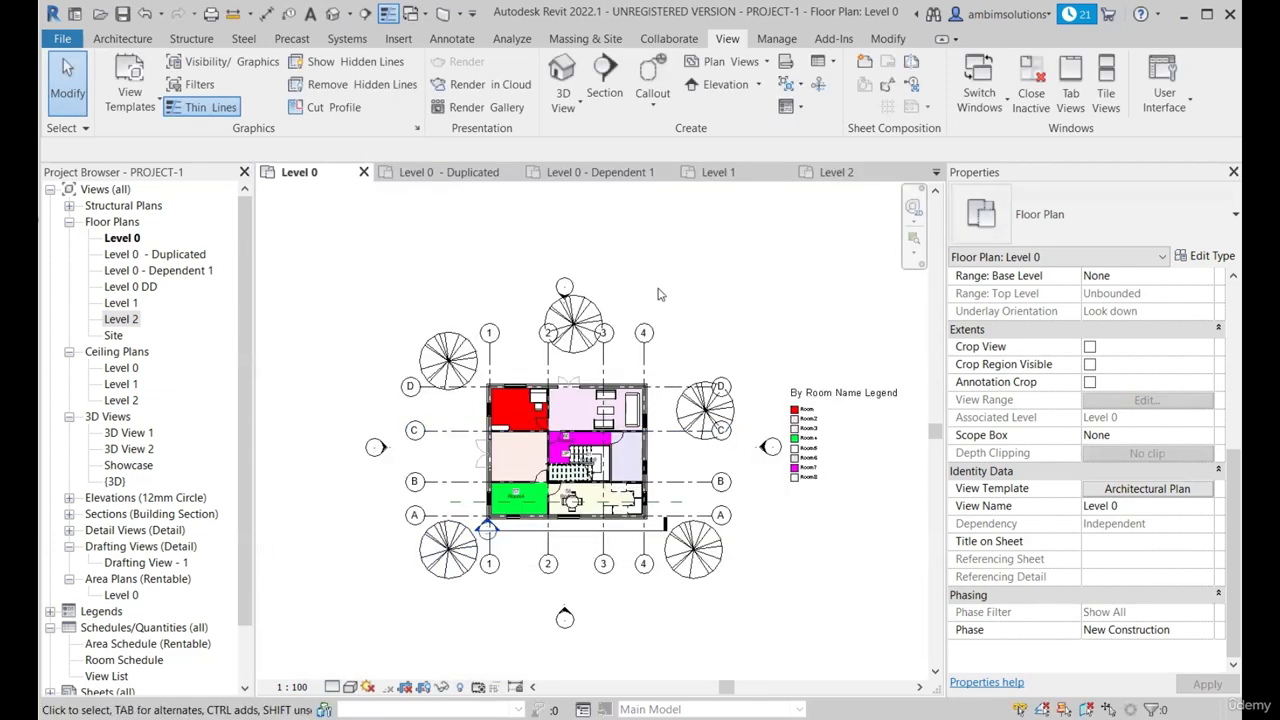
# - Set the View Scale of the assigned Architectural Plan template to 1:50 and apply it to the Level 0 floor plan
pyautogui.click(1112, 489)
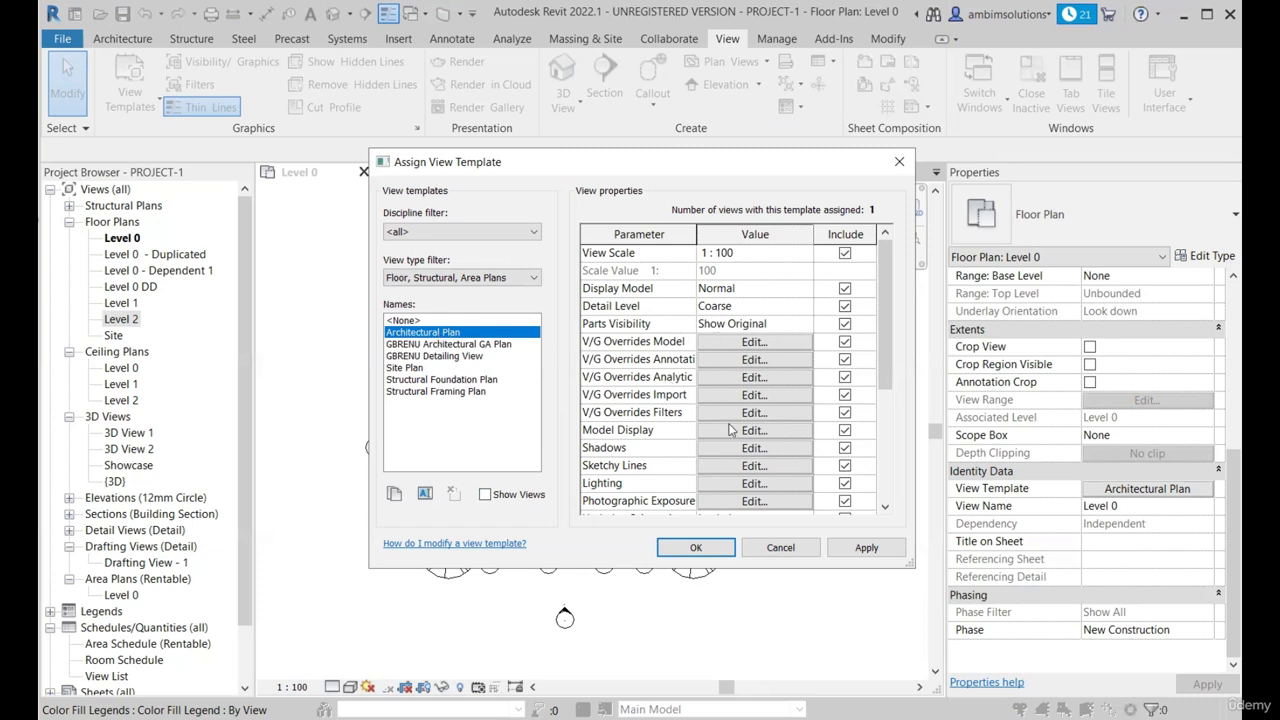
pyautogui.click(810, 258)
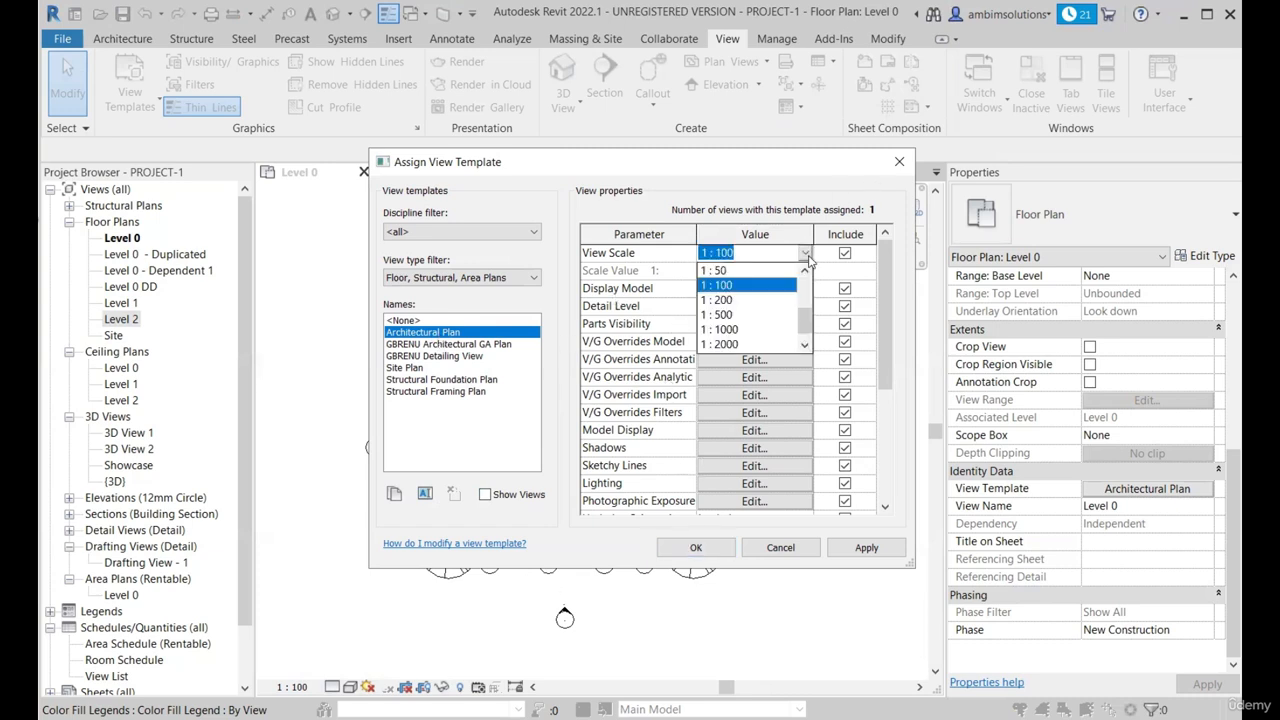
pyautogui.click(724, 275)
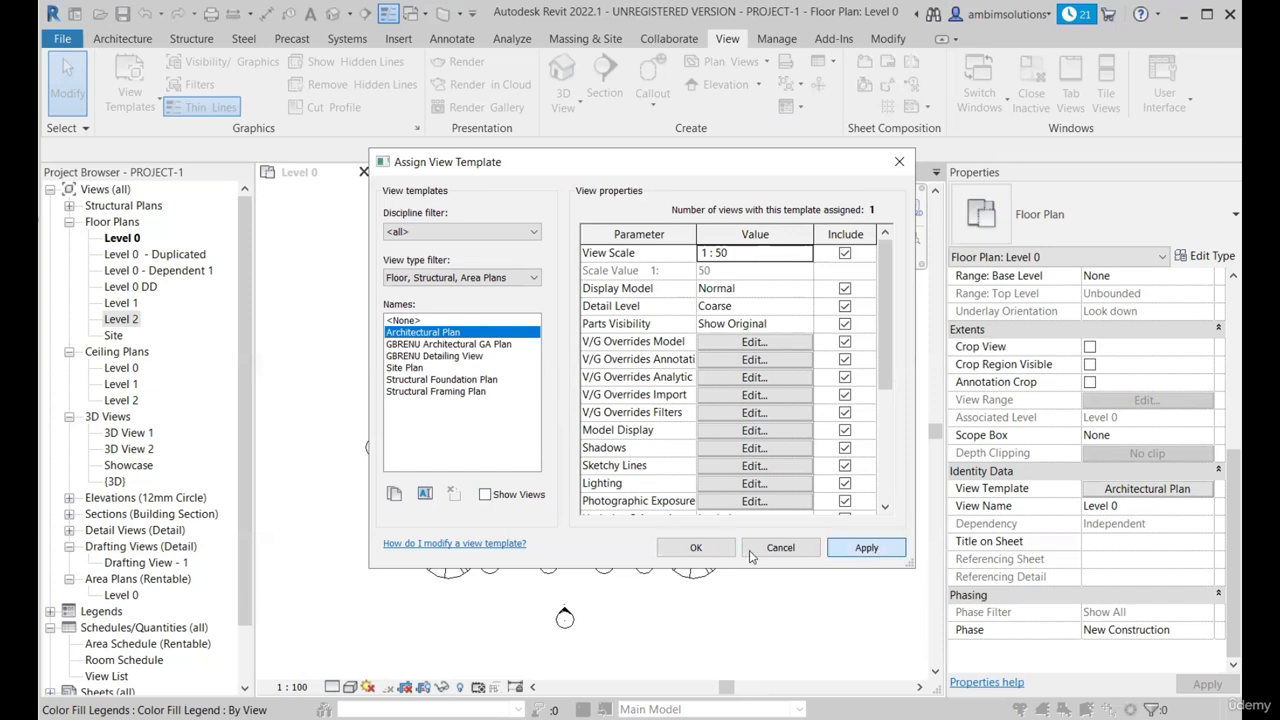
pyautogui.click(866, 548)
pyautogui.click(696, 547)
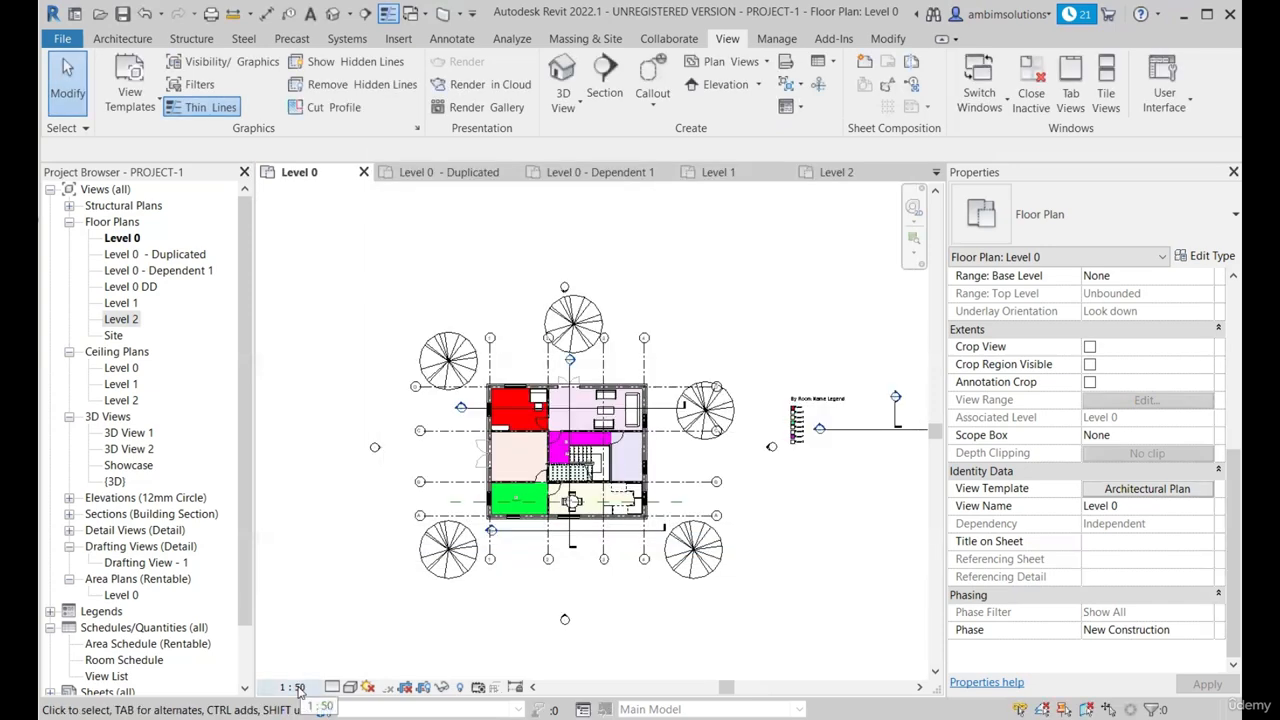
# - Inspect the Level 0 floor plan under the modified template and check the availability of its view scale options
pyautogui.scroll(2, 565, 545)
pyautogui.moveTo(565, 545); pyautogui.dragTo(617, 475, button='middle')
pyautogui.click(293, 688)
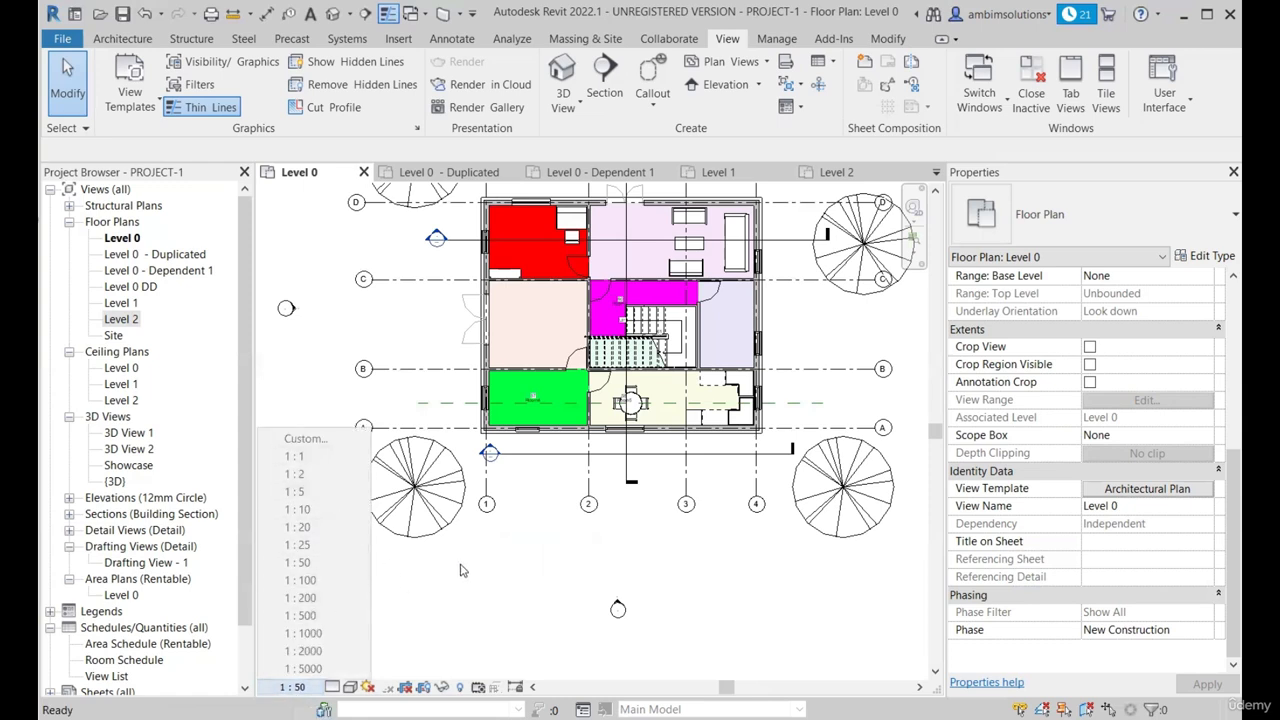
# - Create a new view template named "Template - 1" from the current Level 0 view
pyautogui.click(460, 566)
pyautogui.scroll(-2, 477, 570)
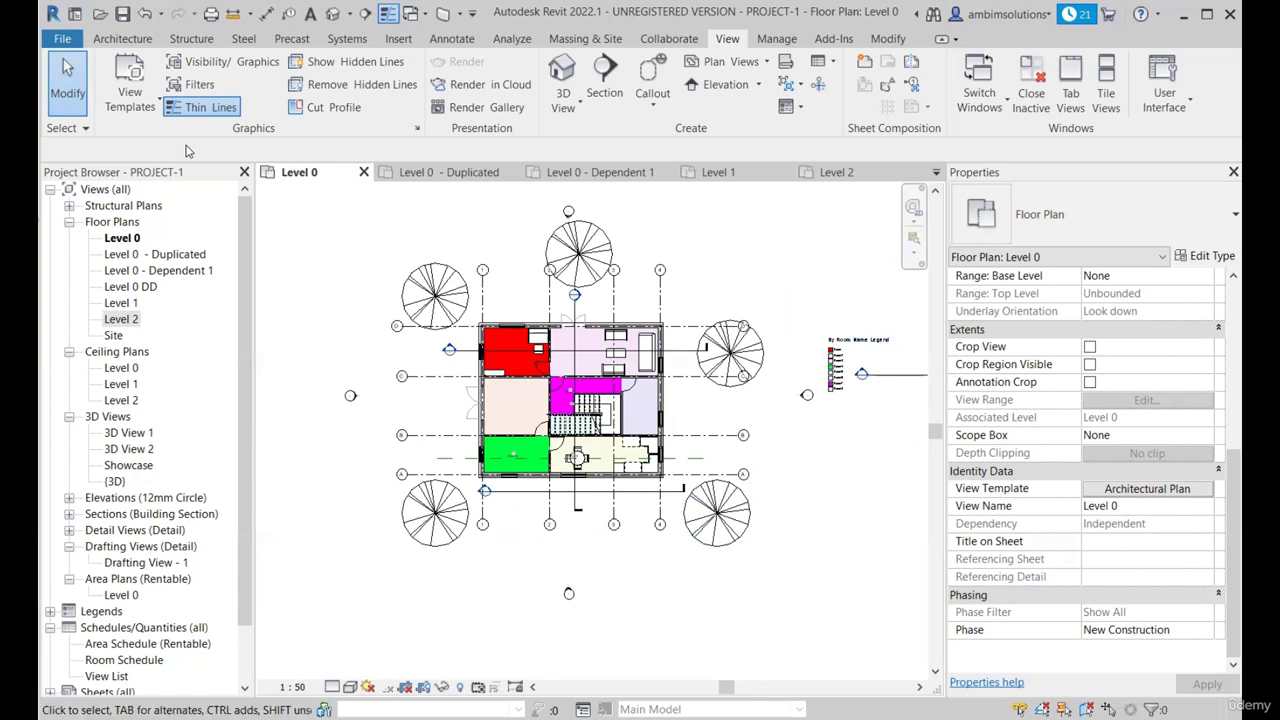
pyautogui.click(158, 104)
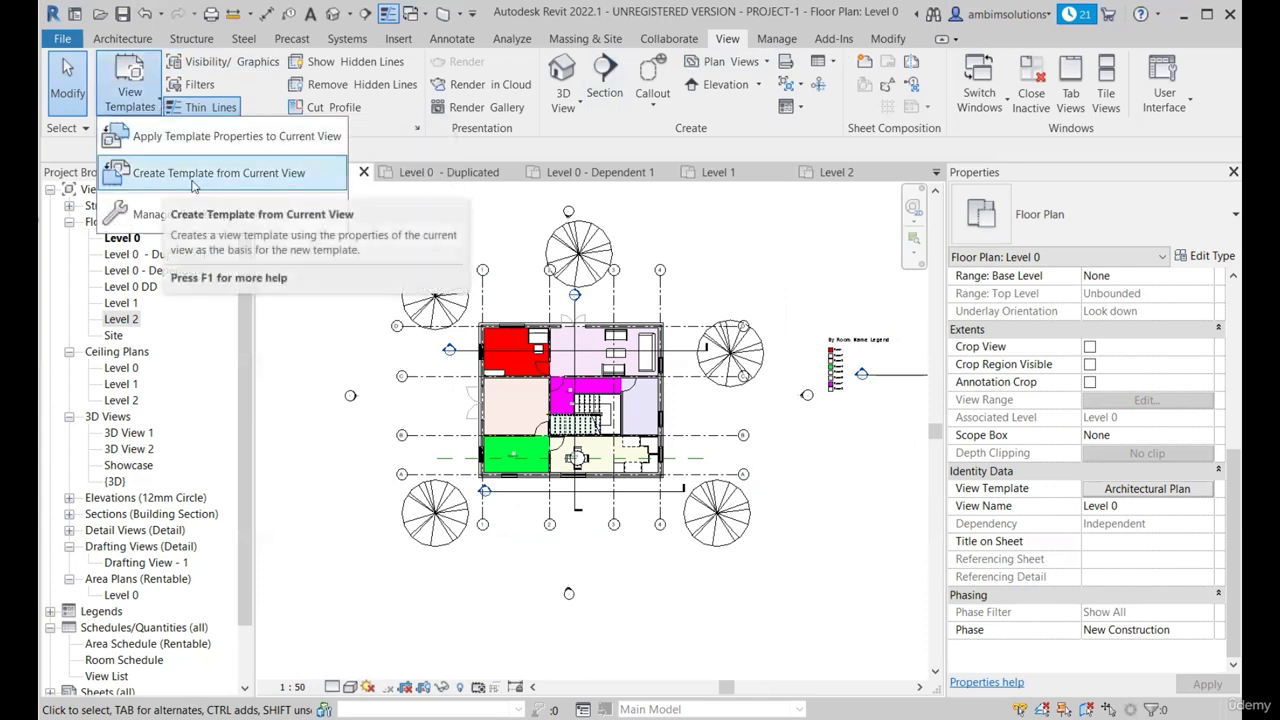
pyautogui.click(256, 187)
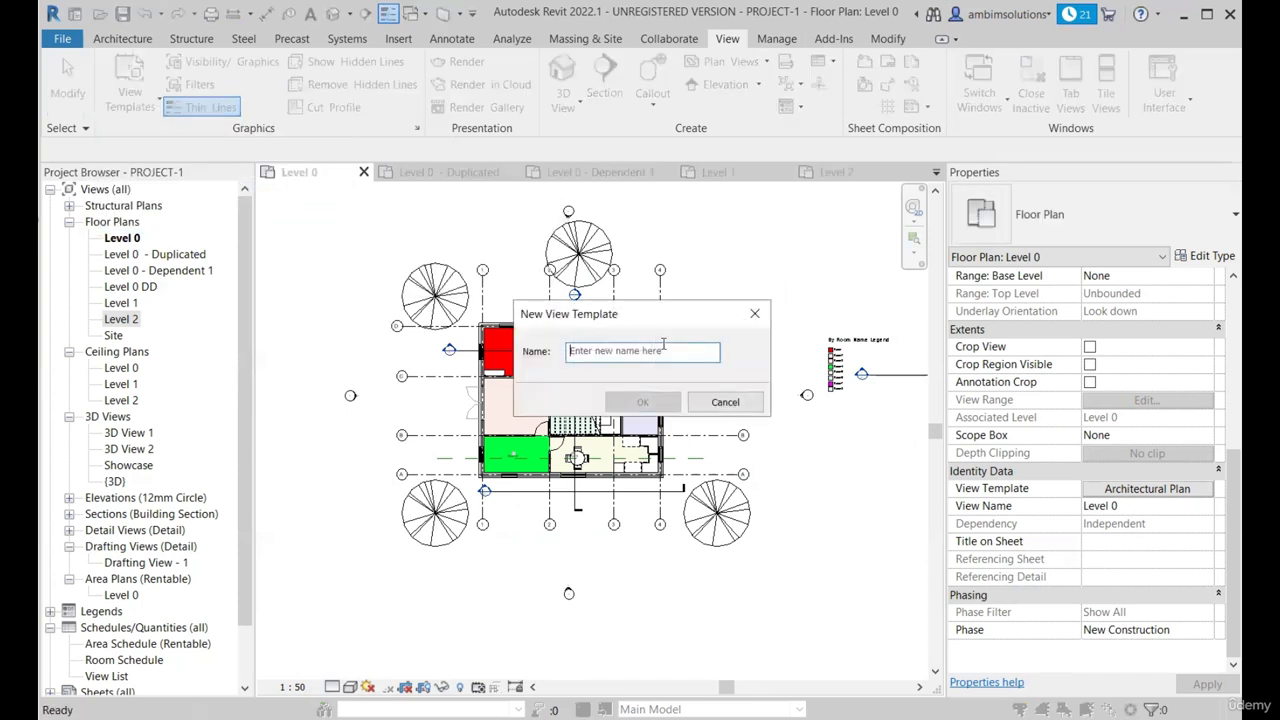
pyautogui.click(666, 349)
pyautogui.write('Template - 1')
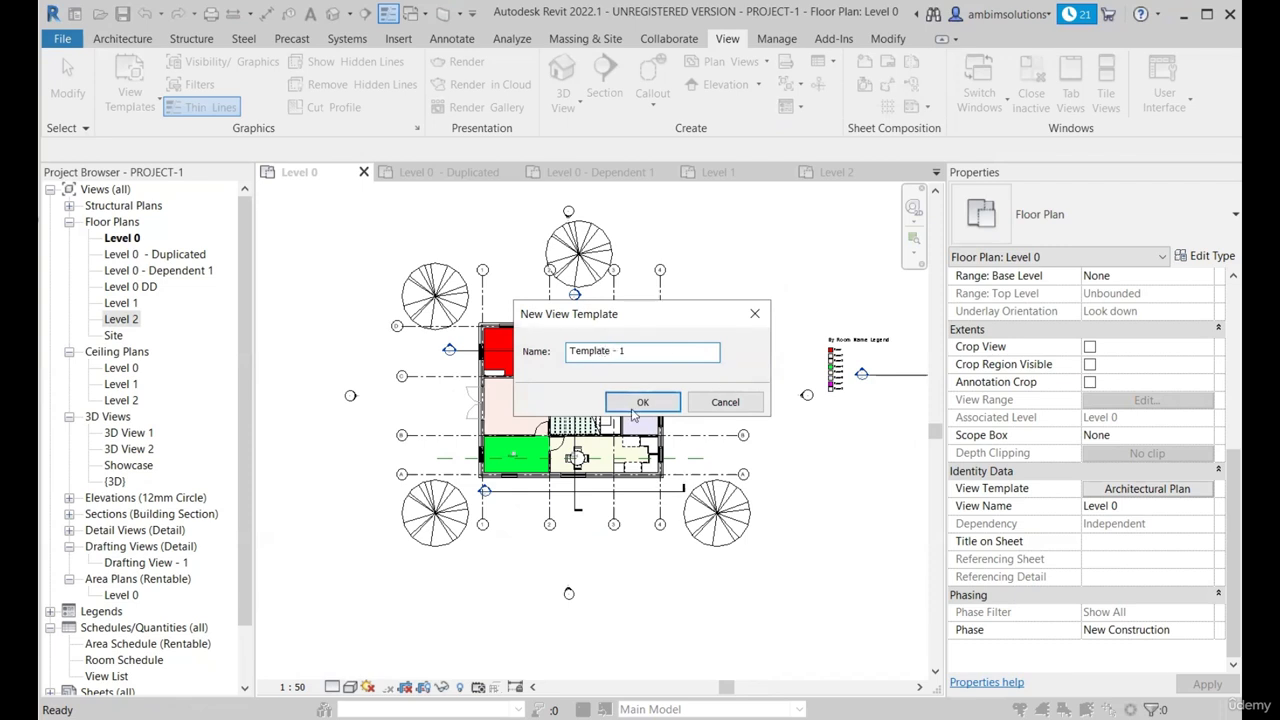
pyautogui.click(633, 408)
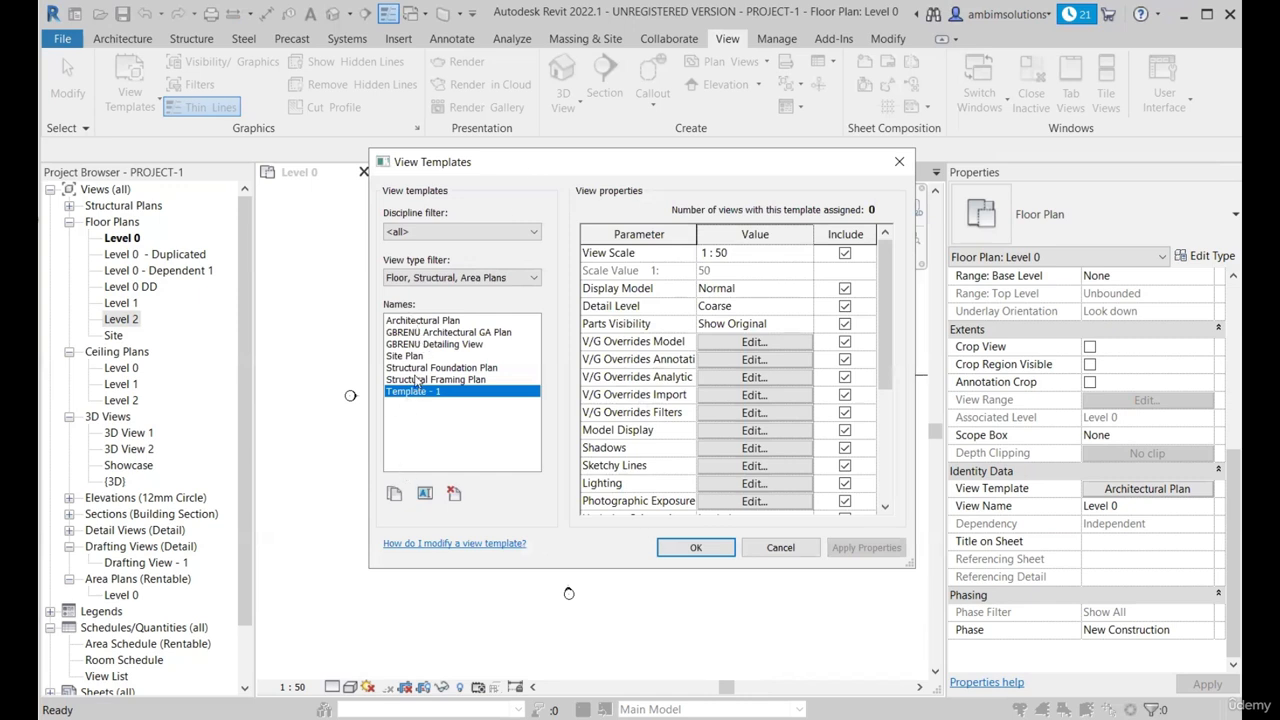
# - Review Template - 1's properties, set its View Scale to 1:100 with the parameter included, and save the template
pyautogui.click(421, 321)
pyautogui.click(425, 380)
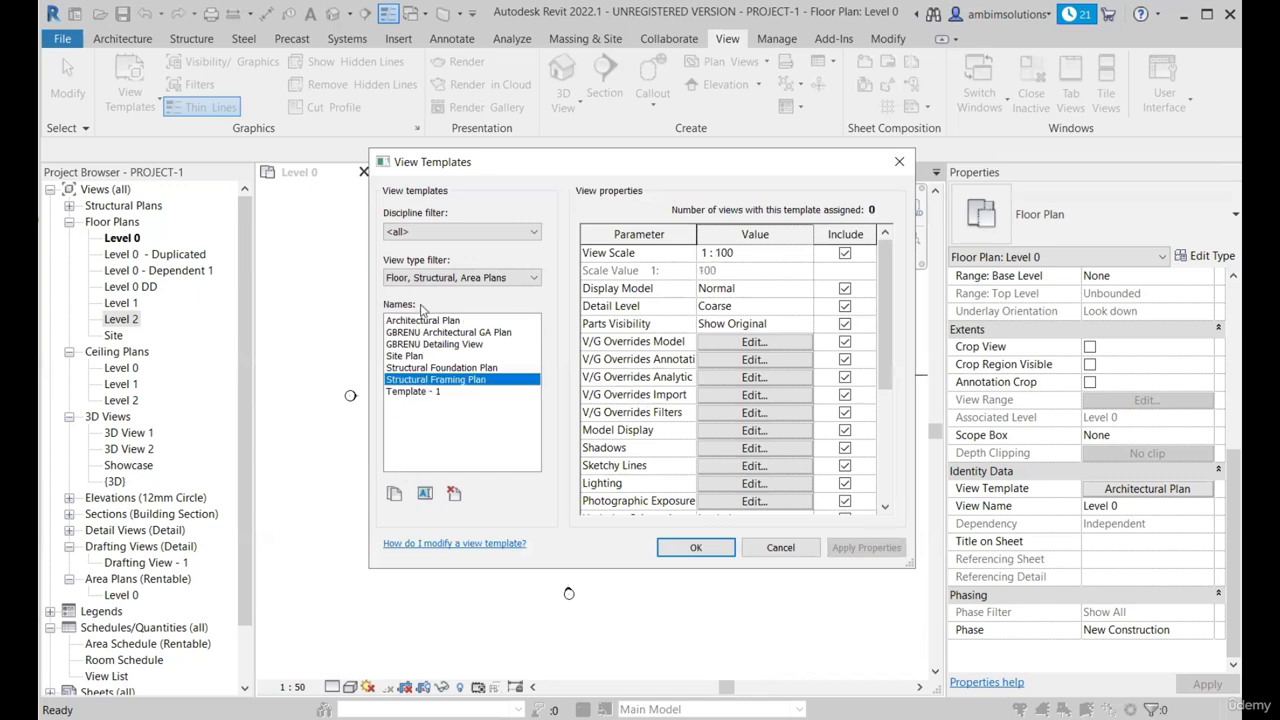
pyautogui.click(421, 393)
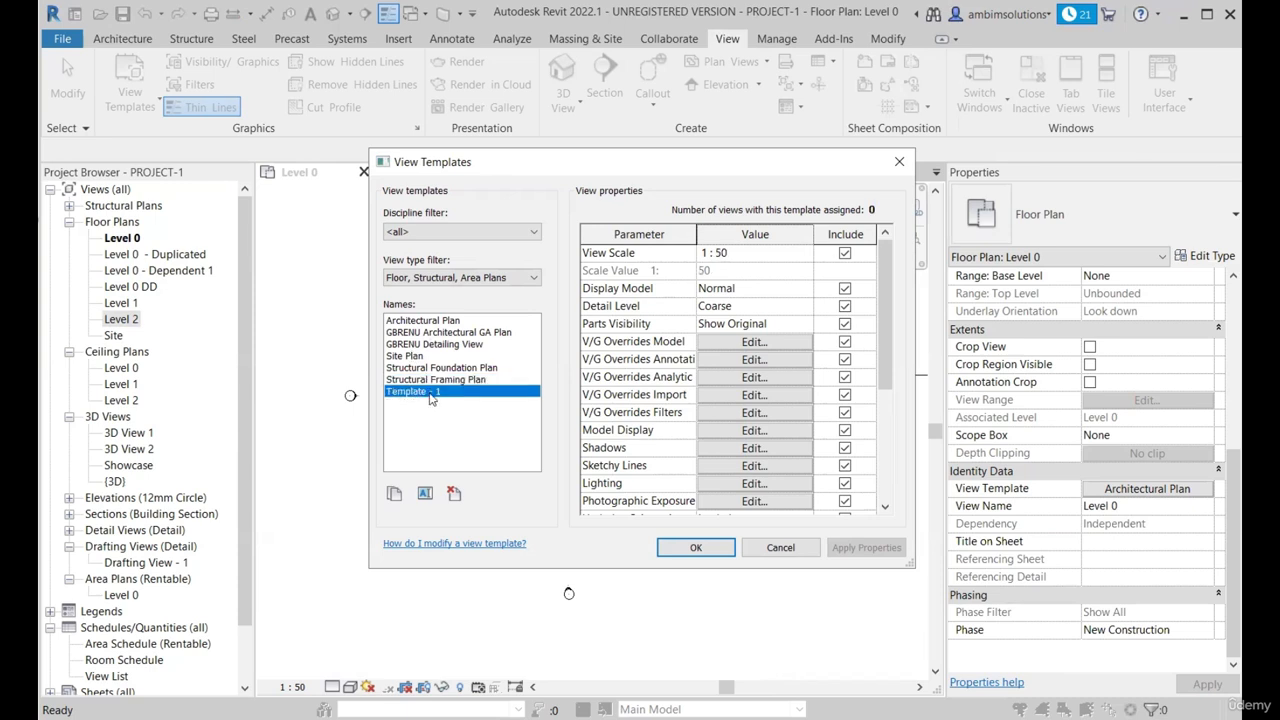
pyautogui.moveTo(643, 172); pyautogui.dragTo(529, 197)
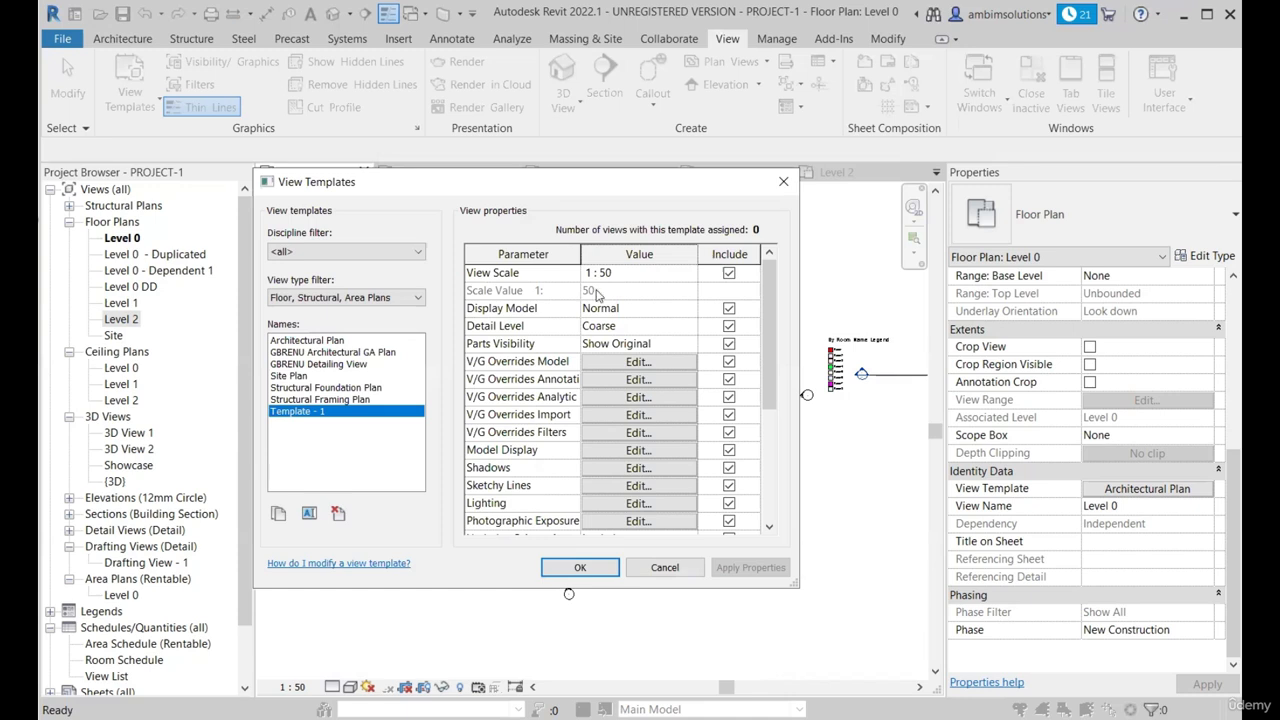
pyautogui.scroll(-4, 548, 385)
pyautogui.scroll(4, 565, 487)
pyautogui.click(692, 274)
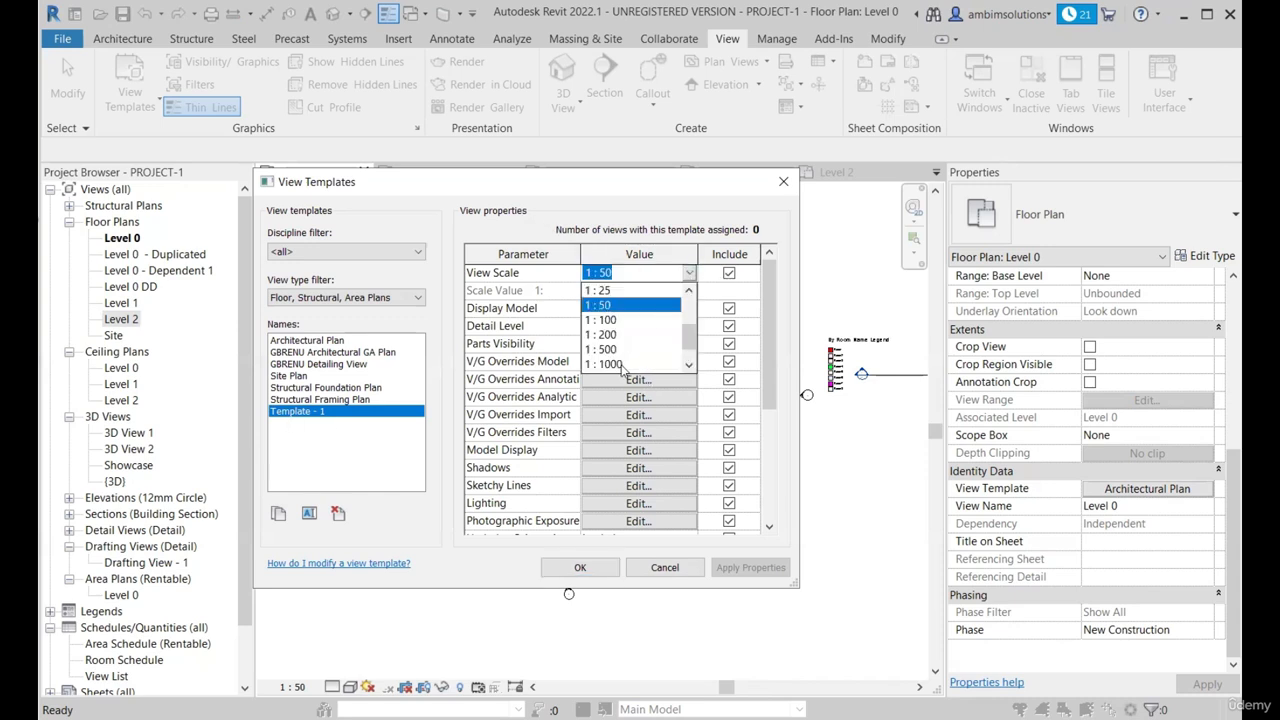
pyautogui.click(603, 321)
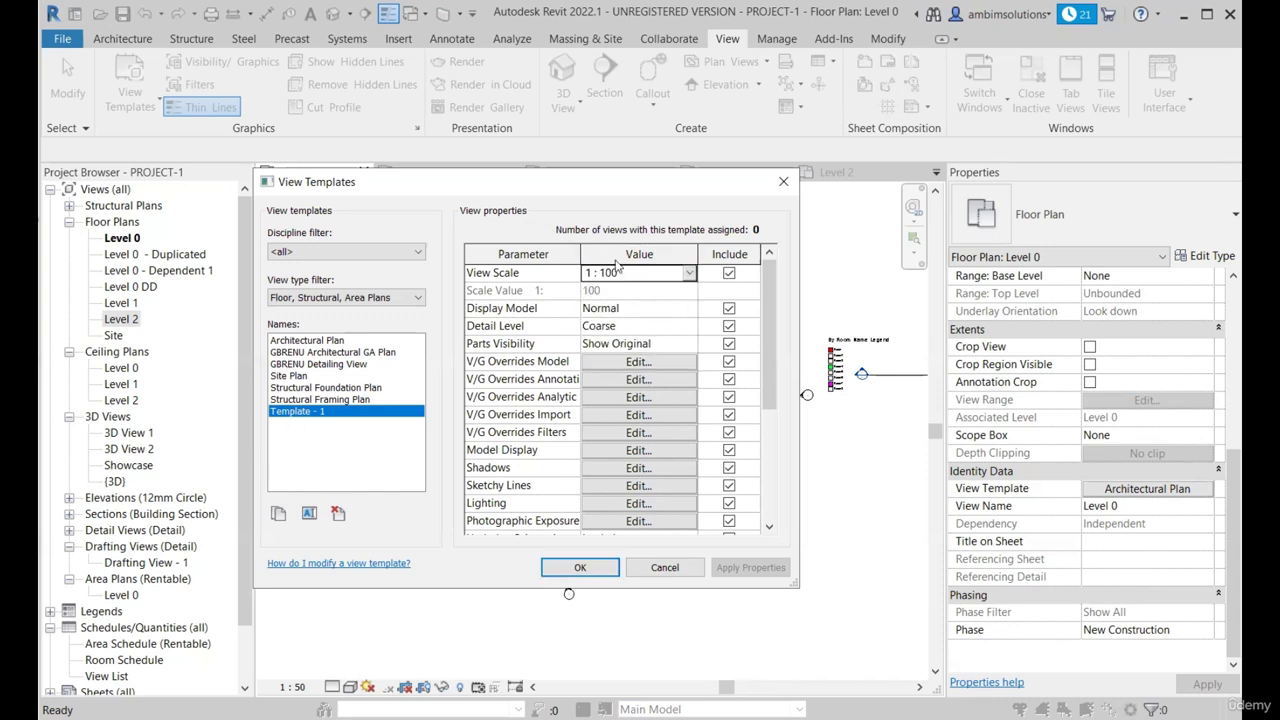
pyautogui.click(729, 273)
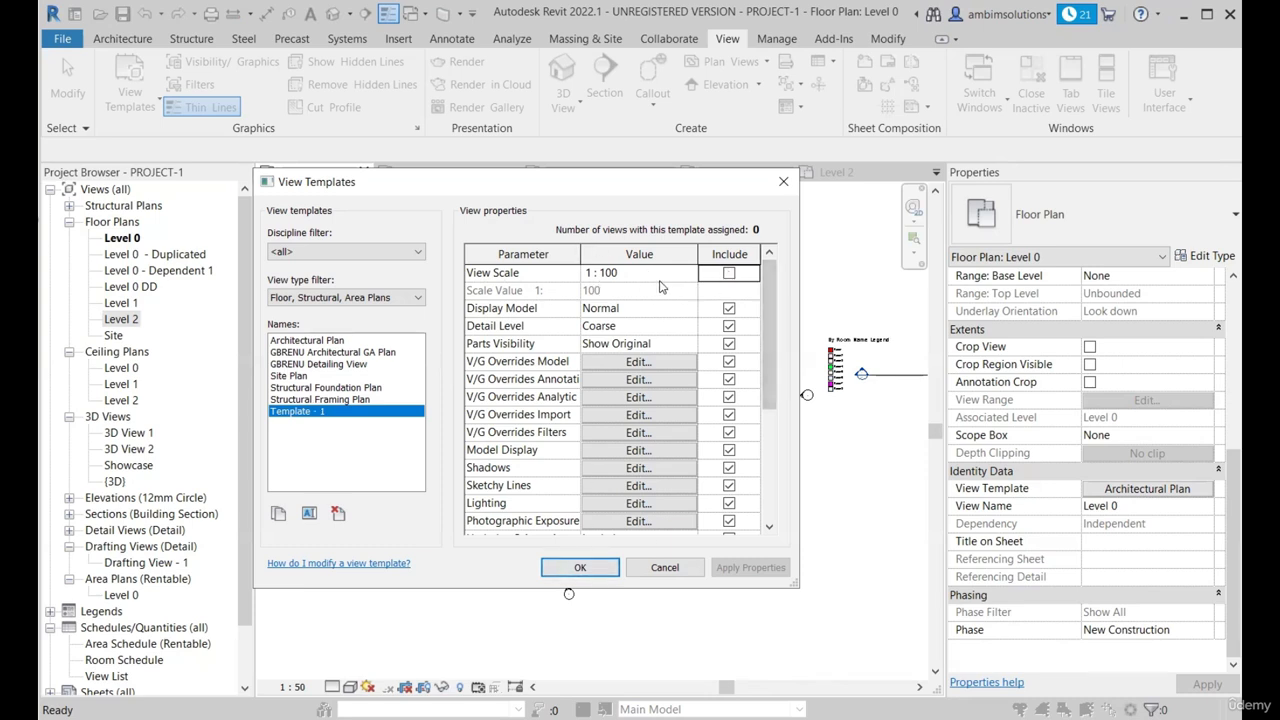
pyautogui.click(728, 275)
pyautogui.click(581, 568)
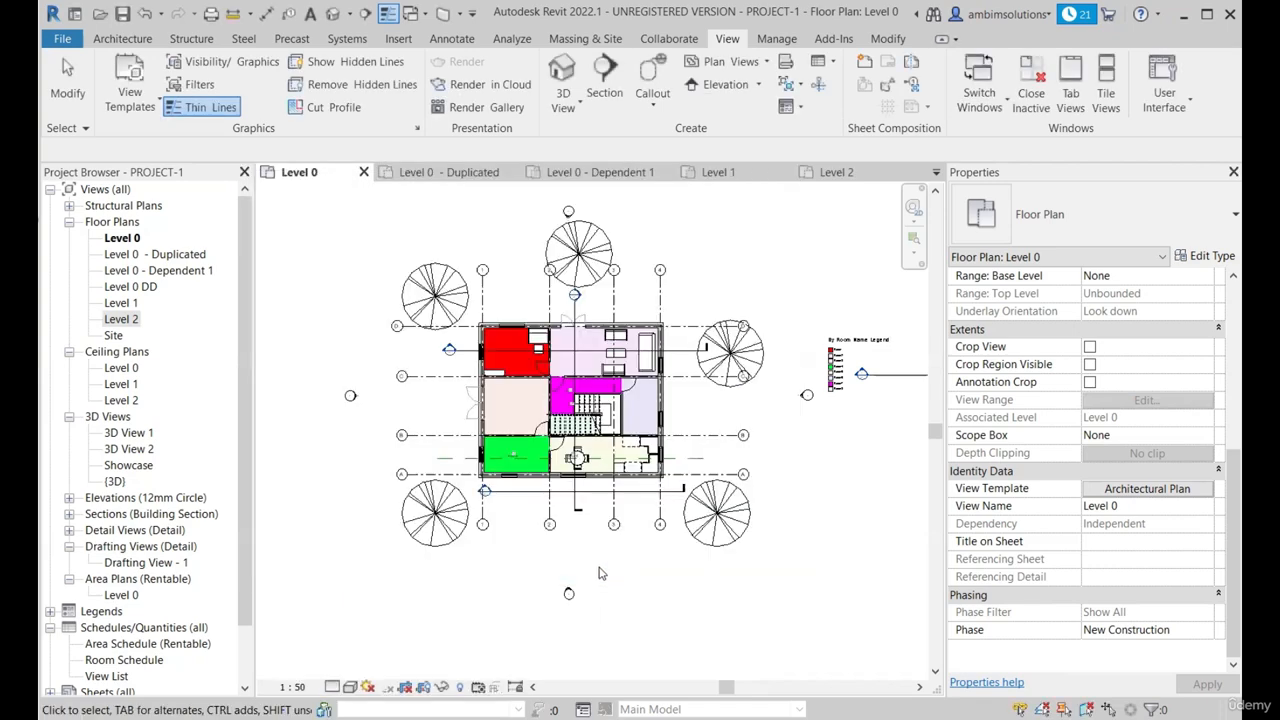
# - Assign Template - 1 to the Level 0 floor plan and check the availability of its view scale options
pyautogui.click(1148, 490)
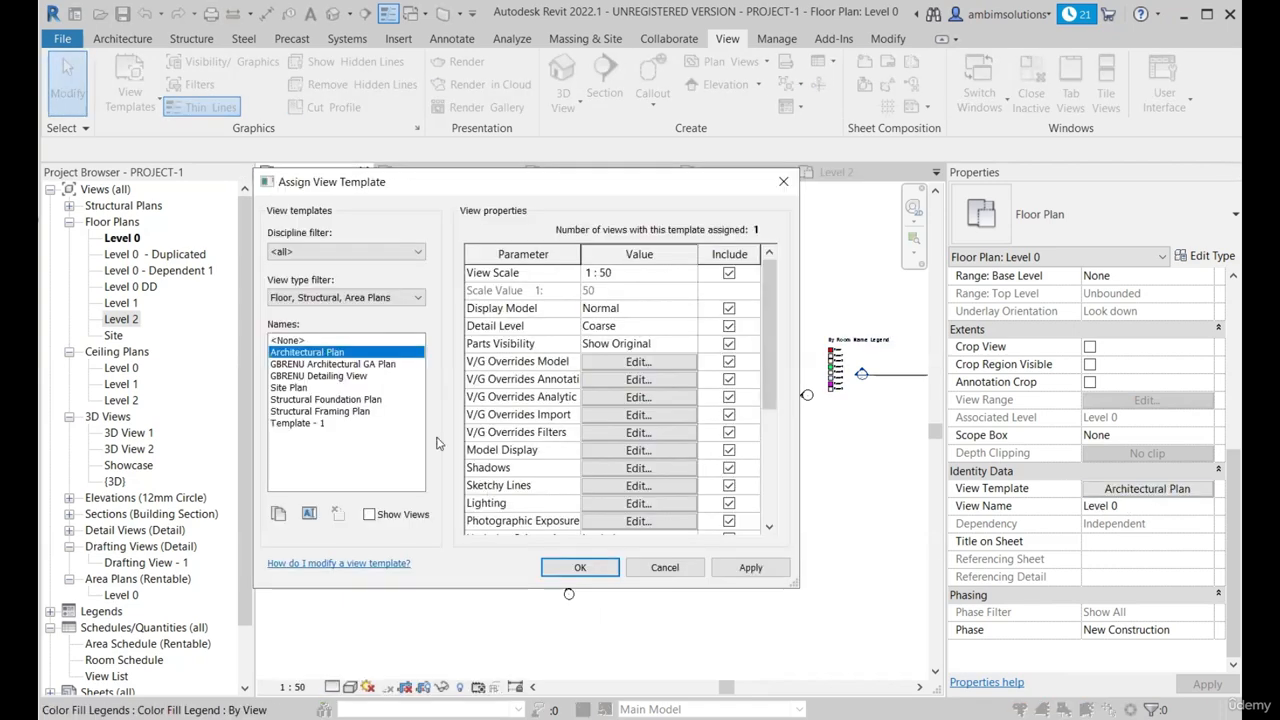
pyautogui.click(297, 423)
pyautogui.click(750, 567)
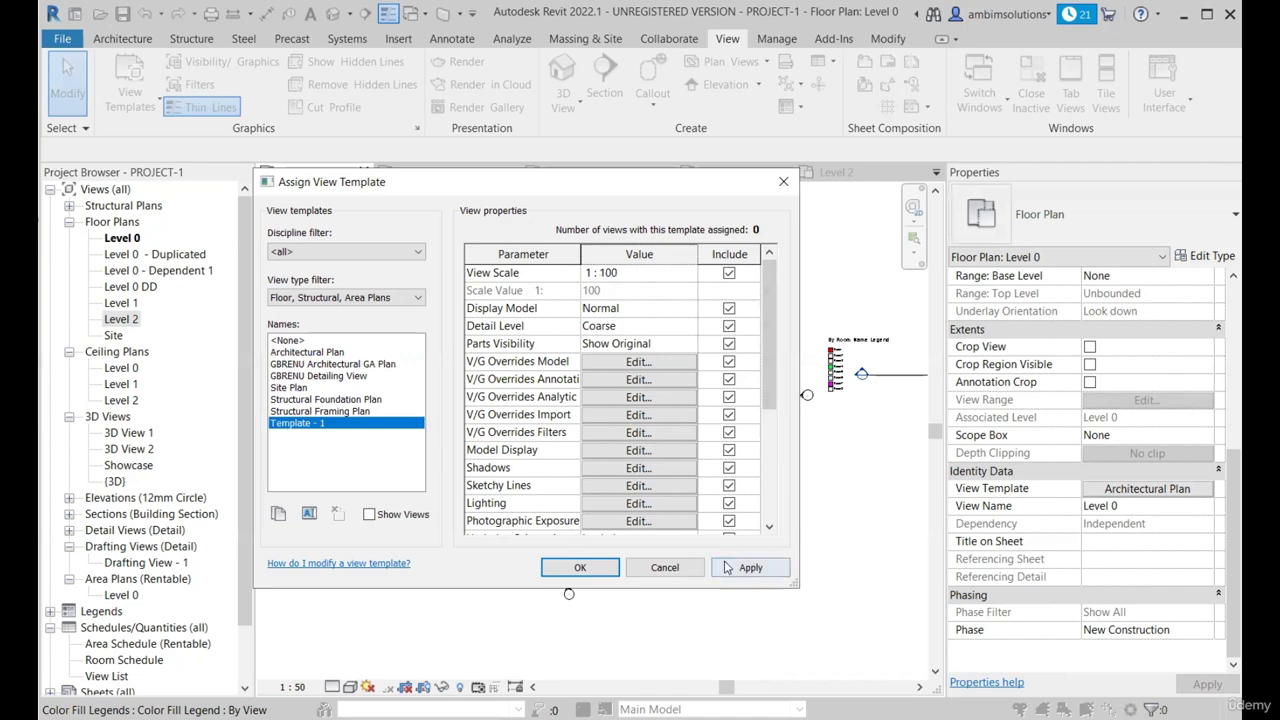
pyautogui.click(556, 565)
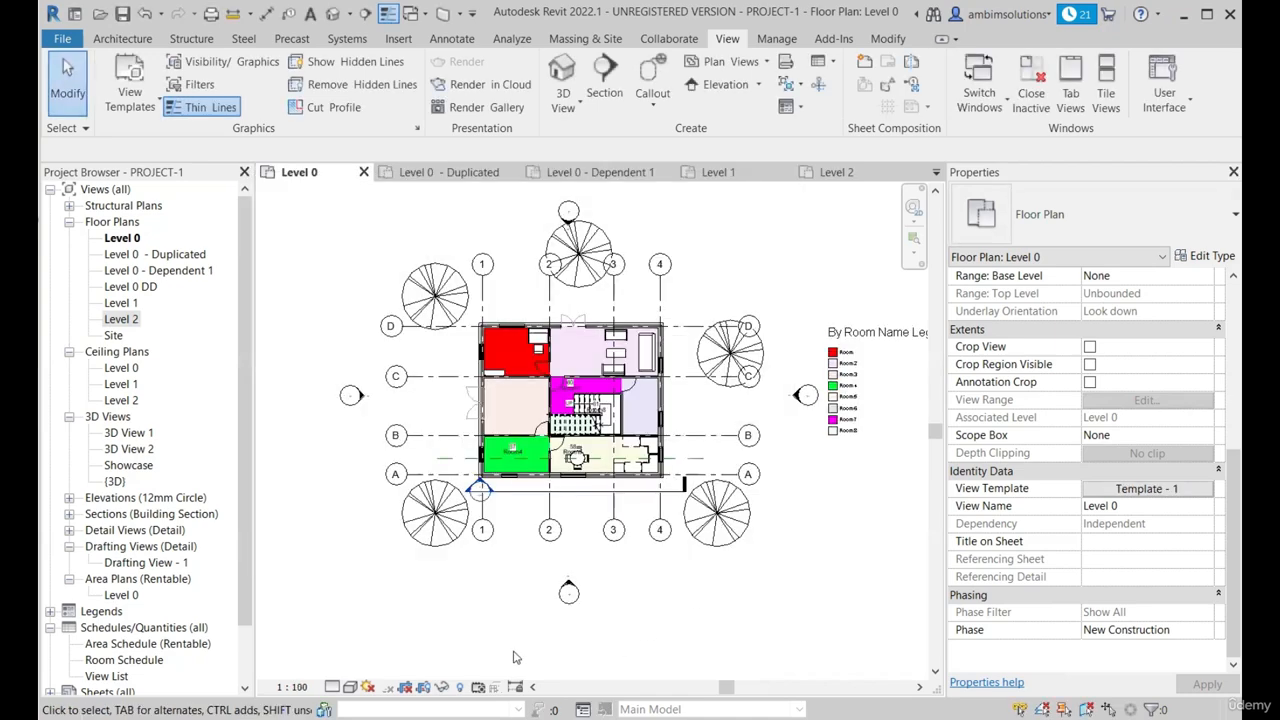
pyautogui.click(298, 687)
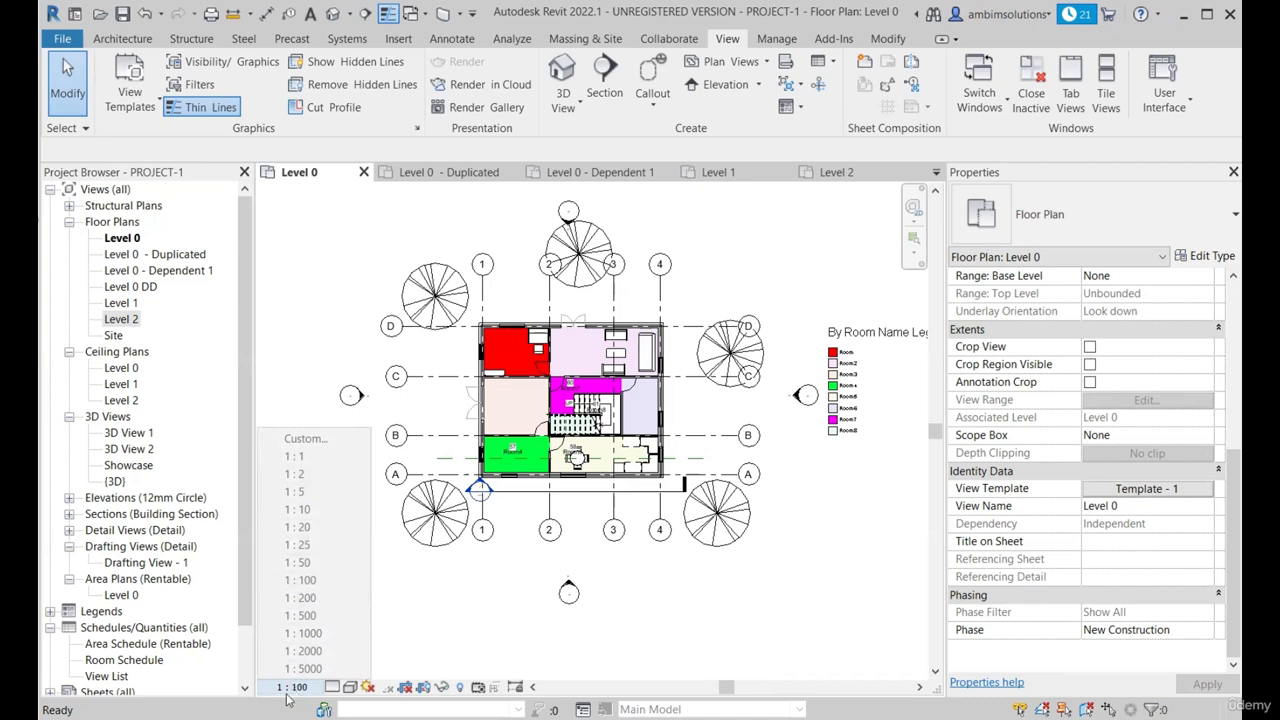
pyautogui.click(544, 632)
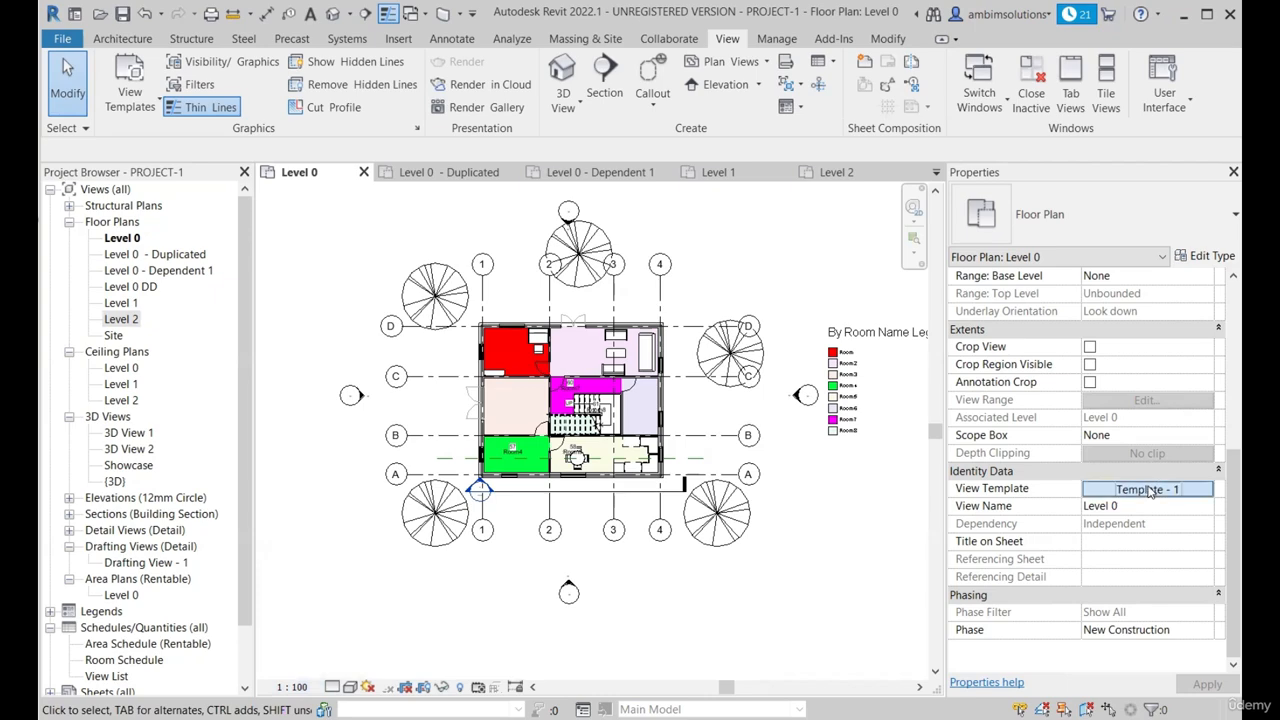
# - Exclude the View Scale parameter from Template - 1 assigned to the Level 0 floor plan
pyautogui.click(1148, 488)
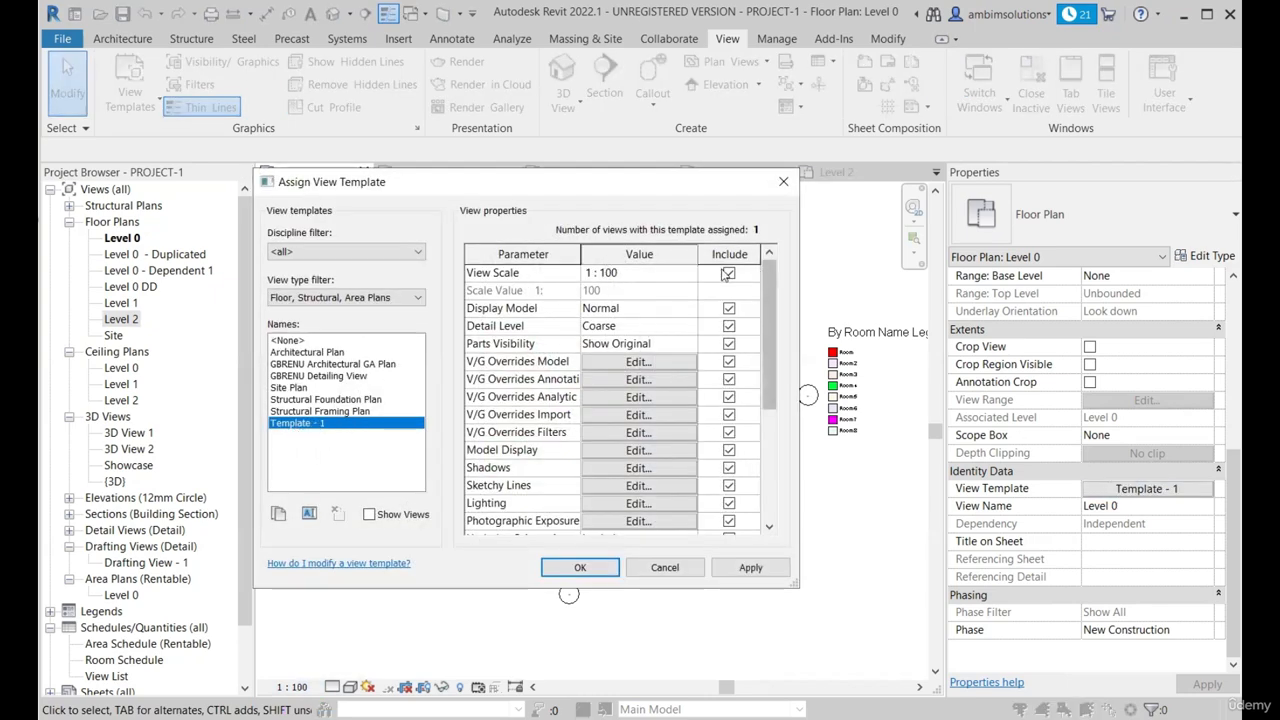
pyautogui.click(729, 273)
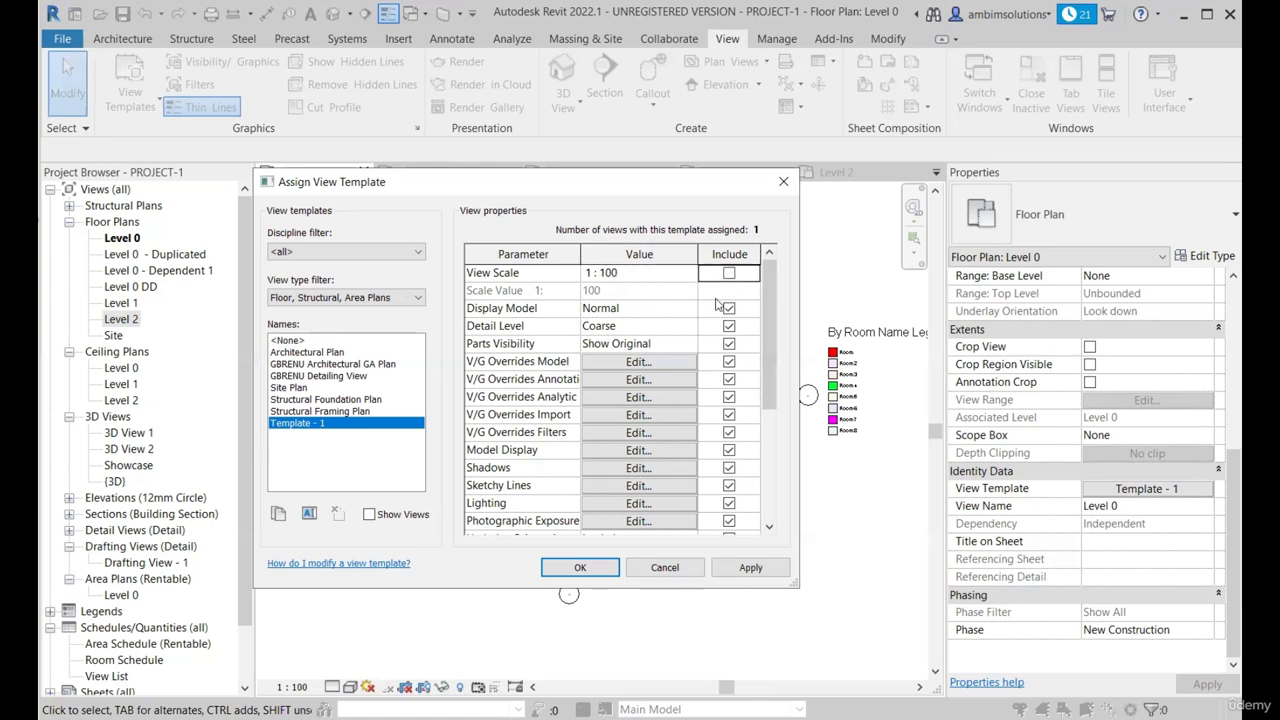
pyautogui.click(580, 567)
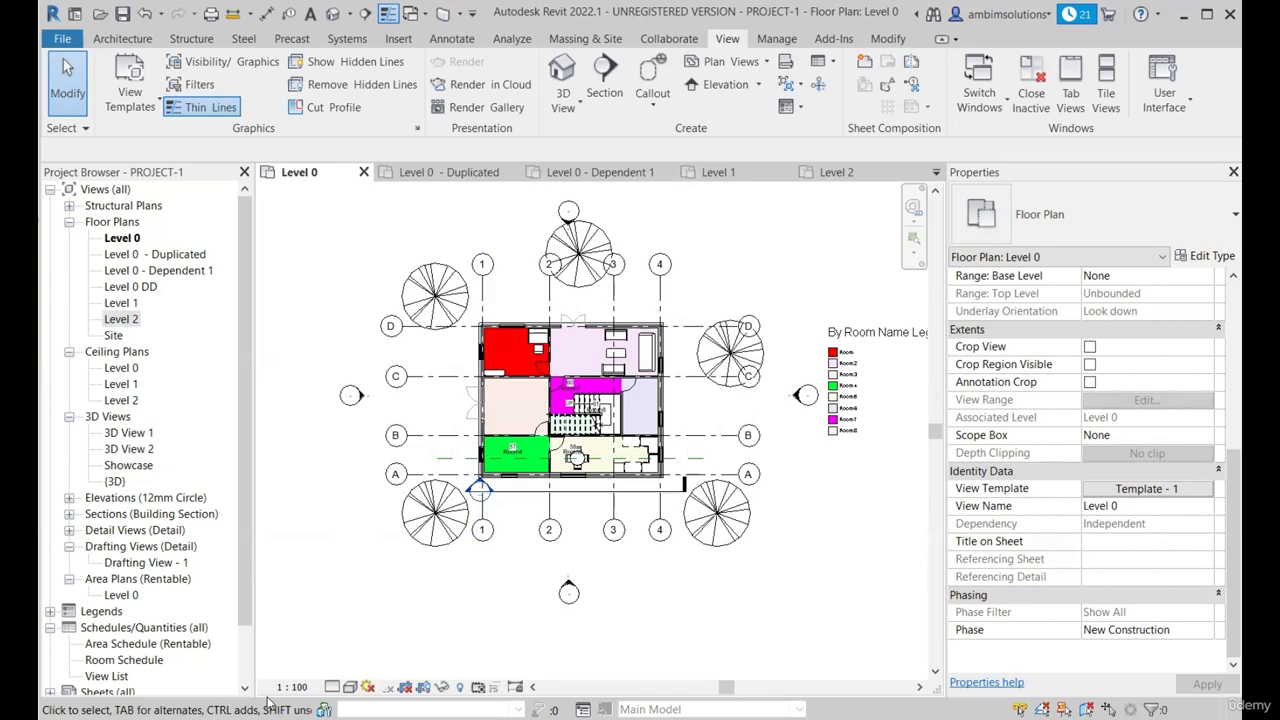
# - Try scales of 1:50, 1:200 and 1:25 directly in the Level 0 view, and return it to 1:100
pyautogui.click(292, 687)
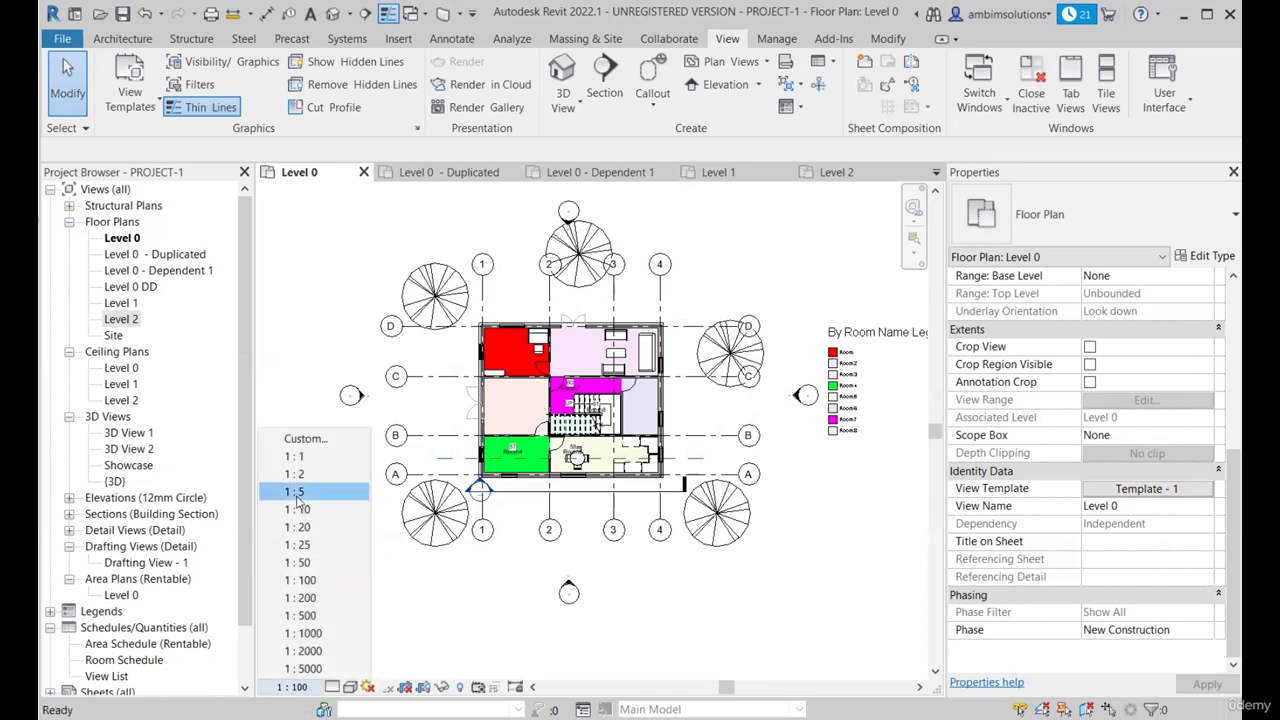
pyautogui.click(310, 564)
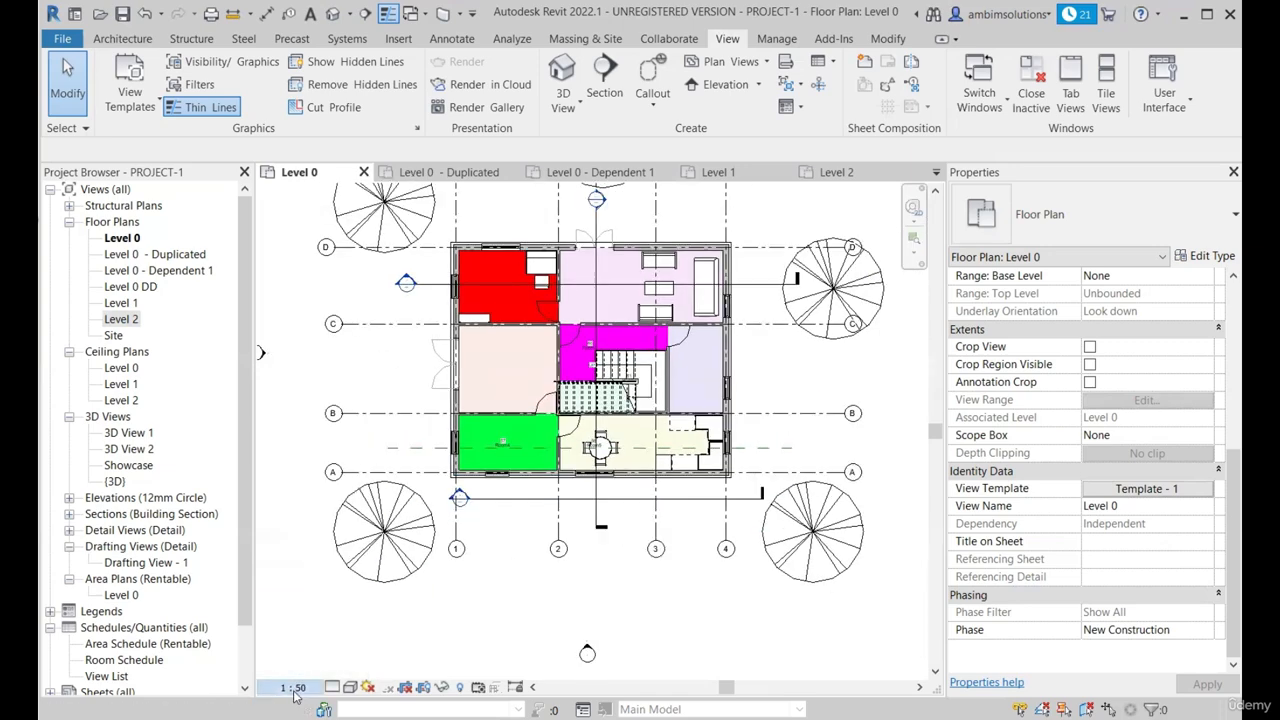
pyautogui.click(292, 687)
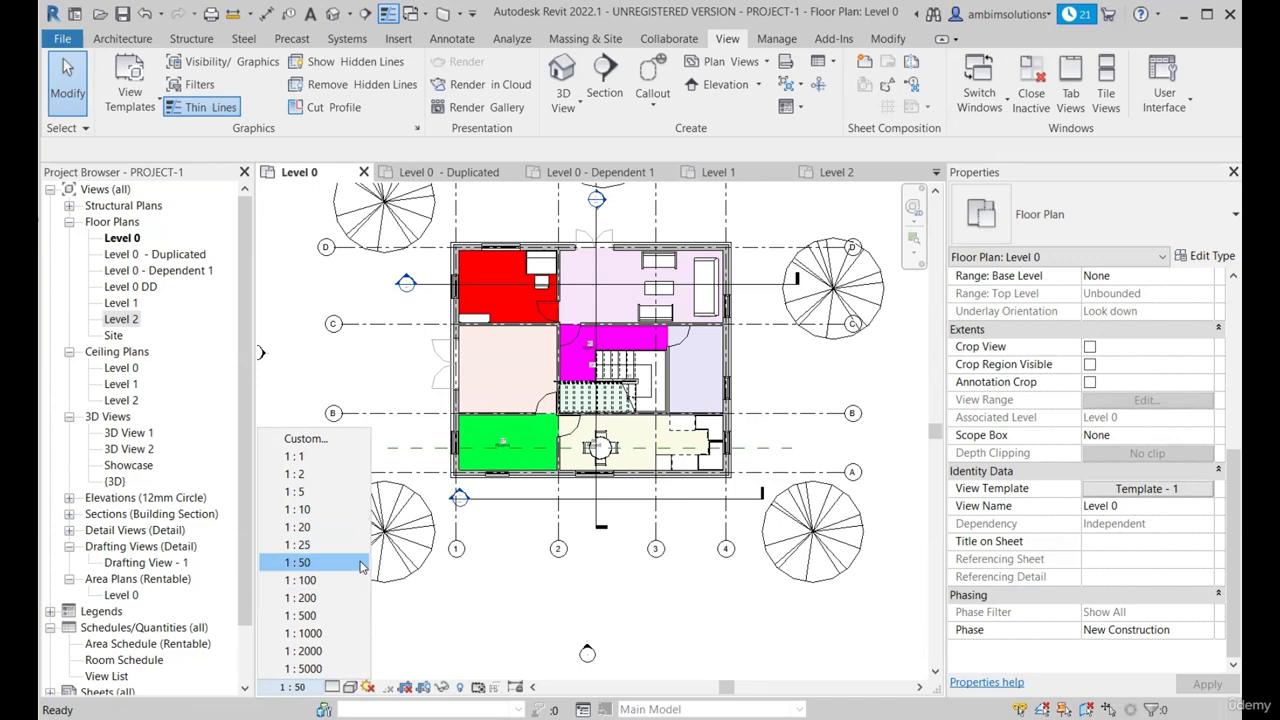
pyautogui.click(300, 597)
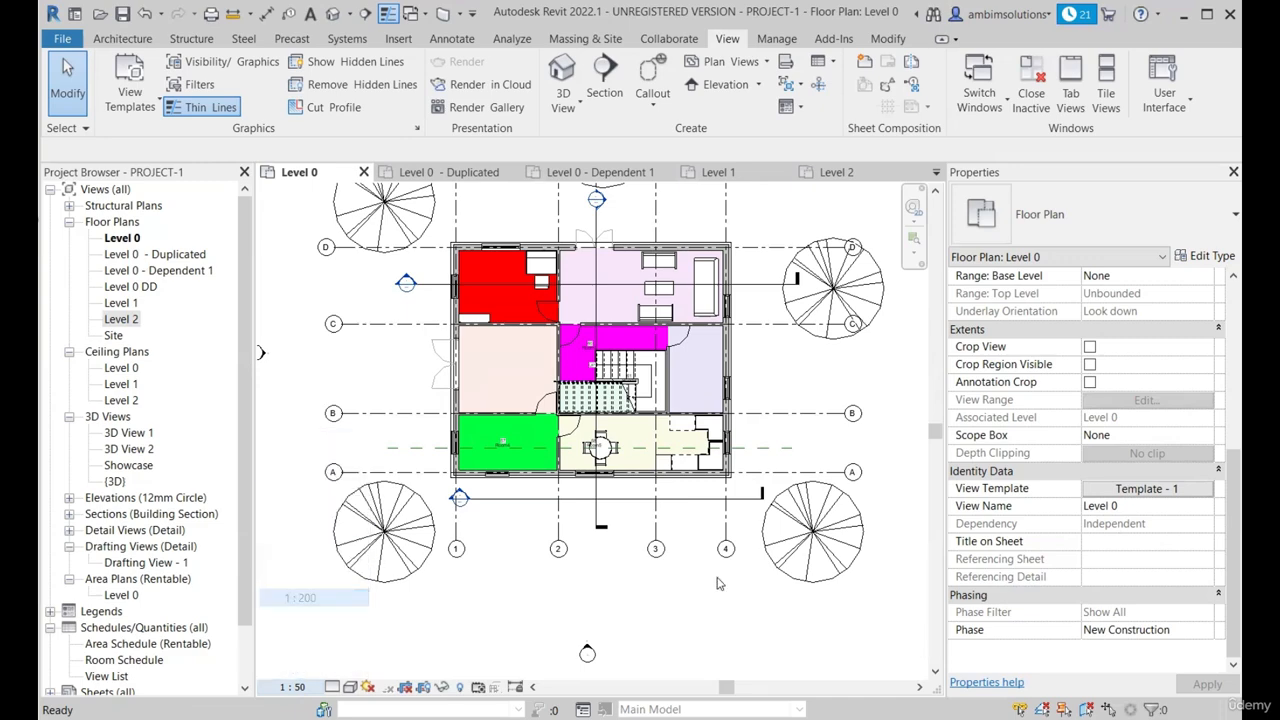
pyautogui.click(292, 687)
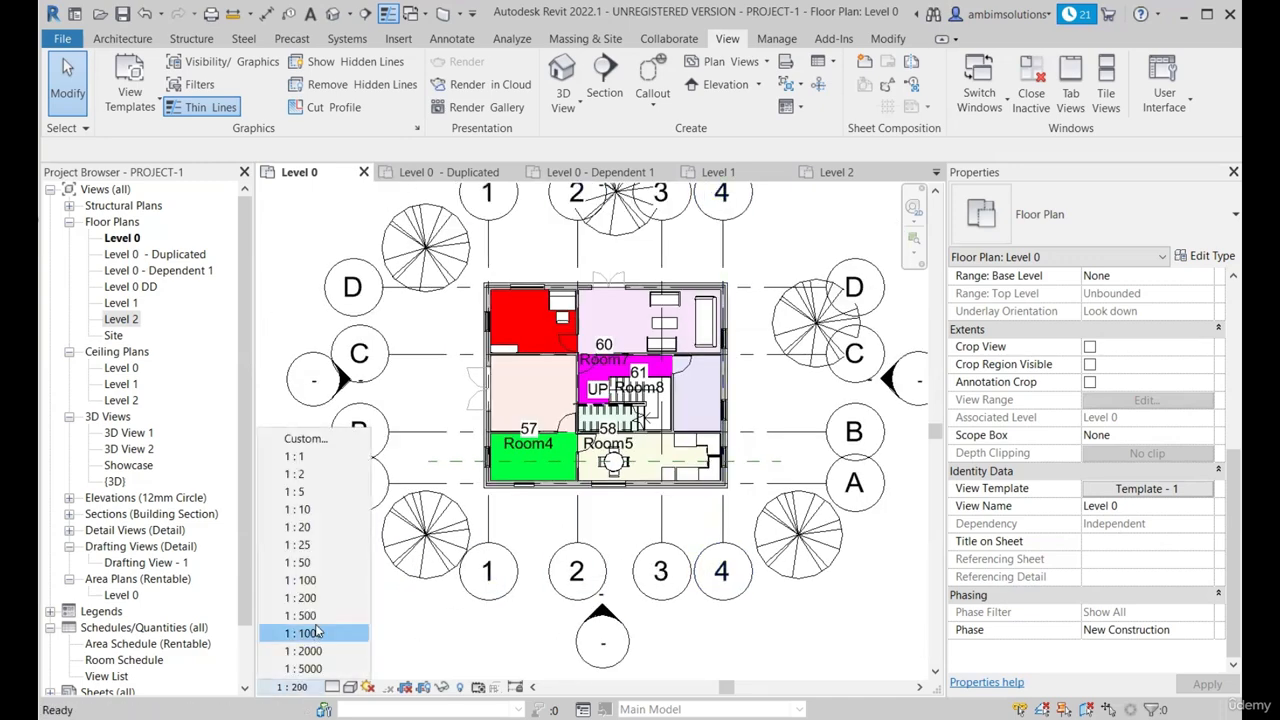
pyautogui.click(325, 547)
pyautogui.click(292, 687)
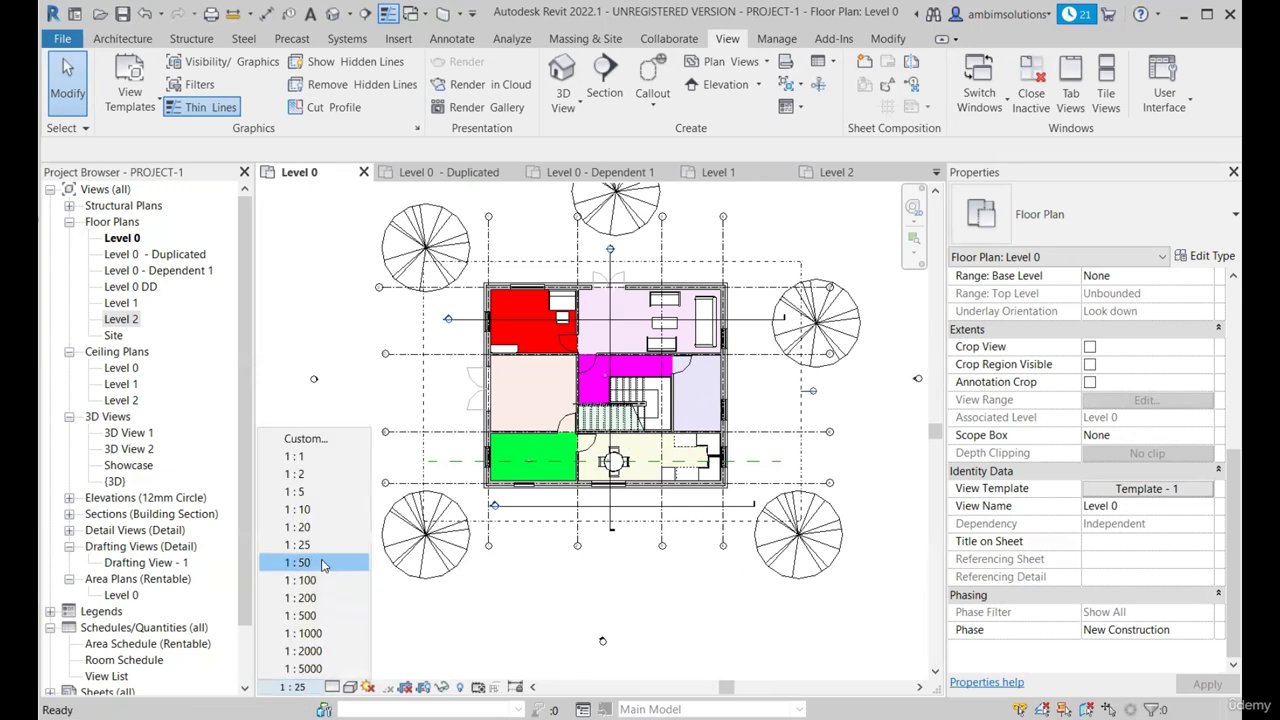
pyautogui.click(300, 580)
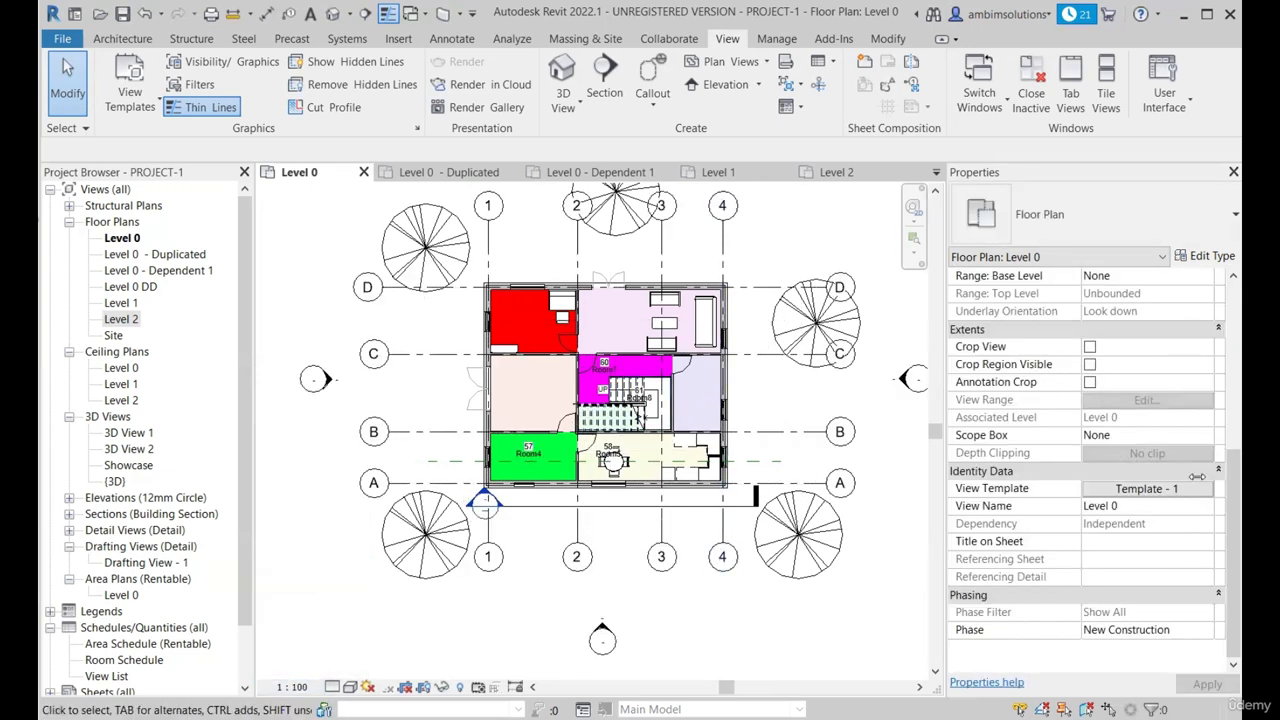
# - Open the view template assignment of the Level 0 floor plan with Template - 1 selected for editing
pyautogui.click(1146, 488)
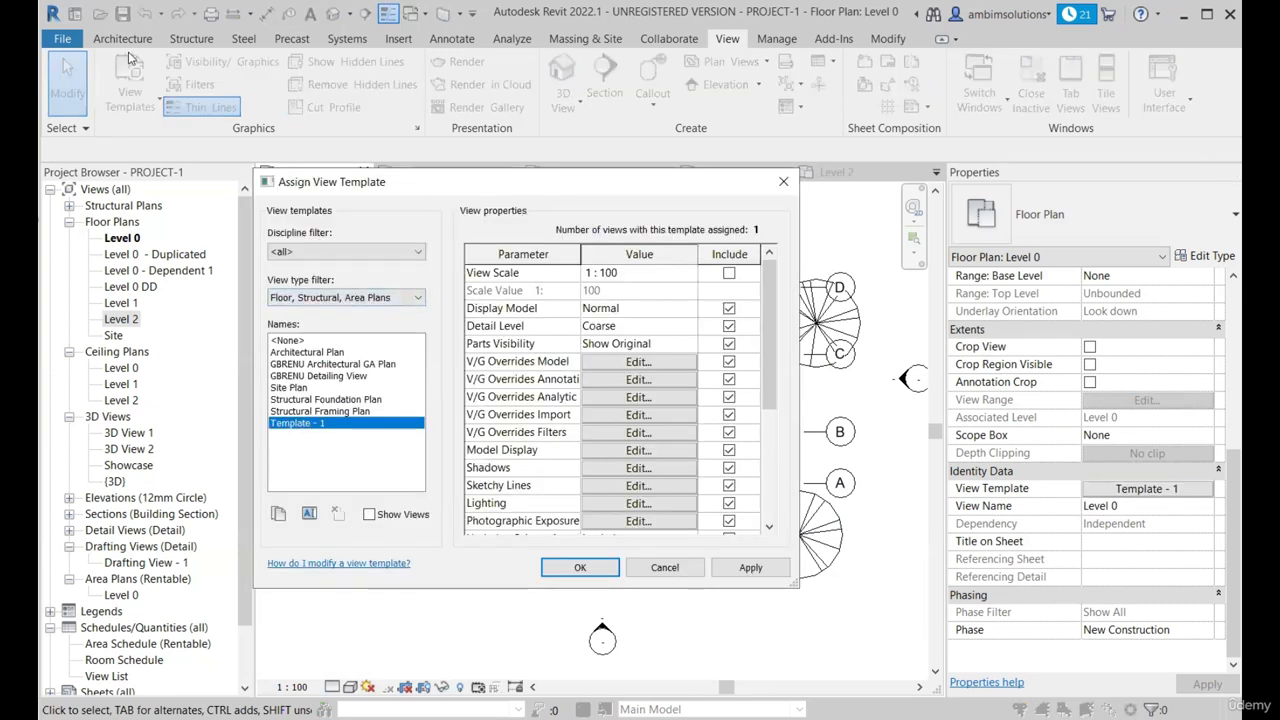
pyautogui.click(334, 388)
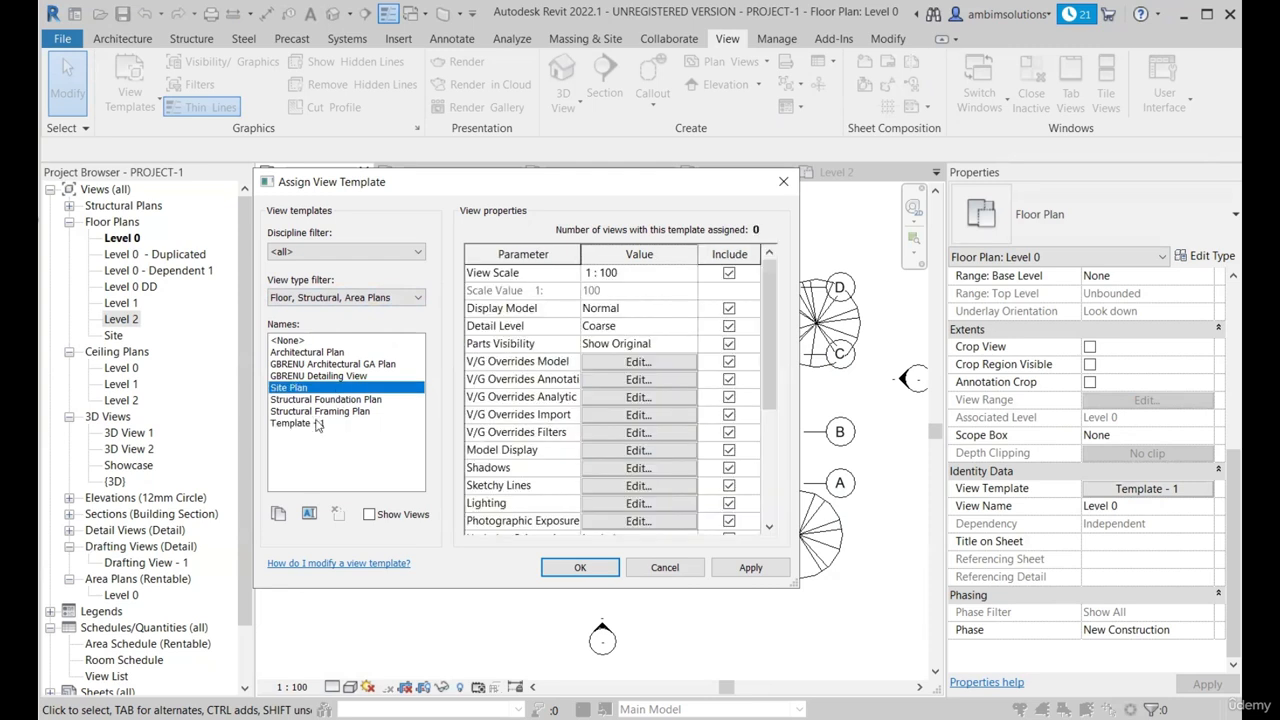
pyautogui.click(318, 424)
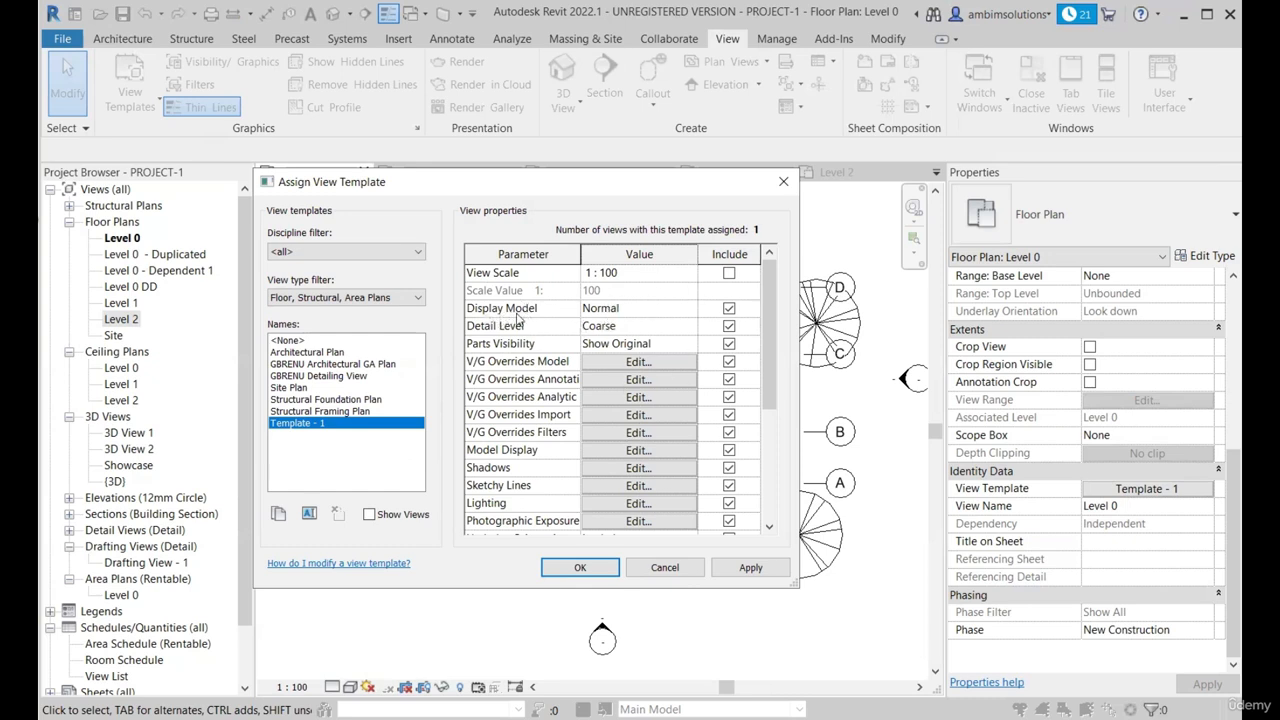
# - Try the Halftone option for Template - 1's Display Model, and set it back to Normal
pyautogui.click(662, 309)
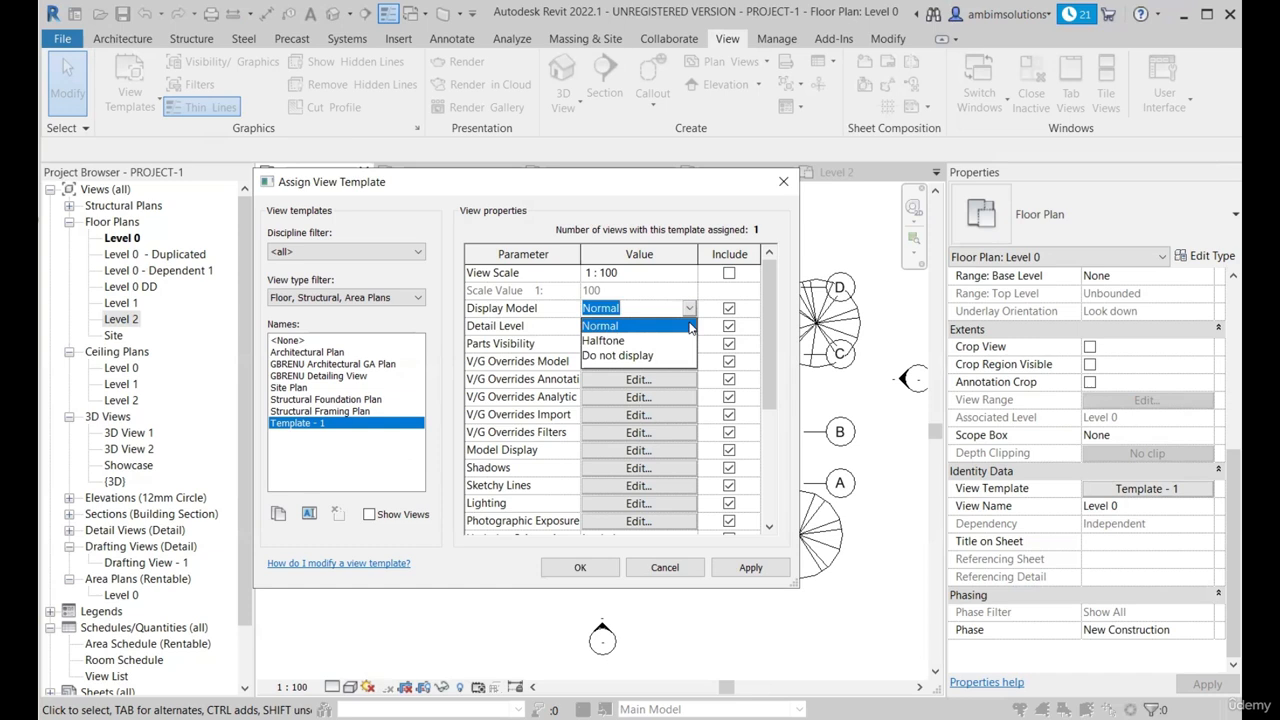
pyautogui.click(603, 341)
pyautogui.click(642, 309)
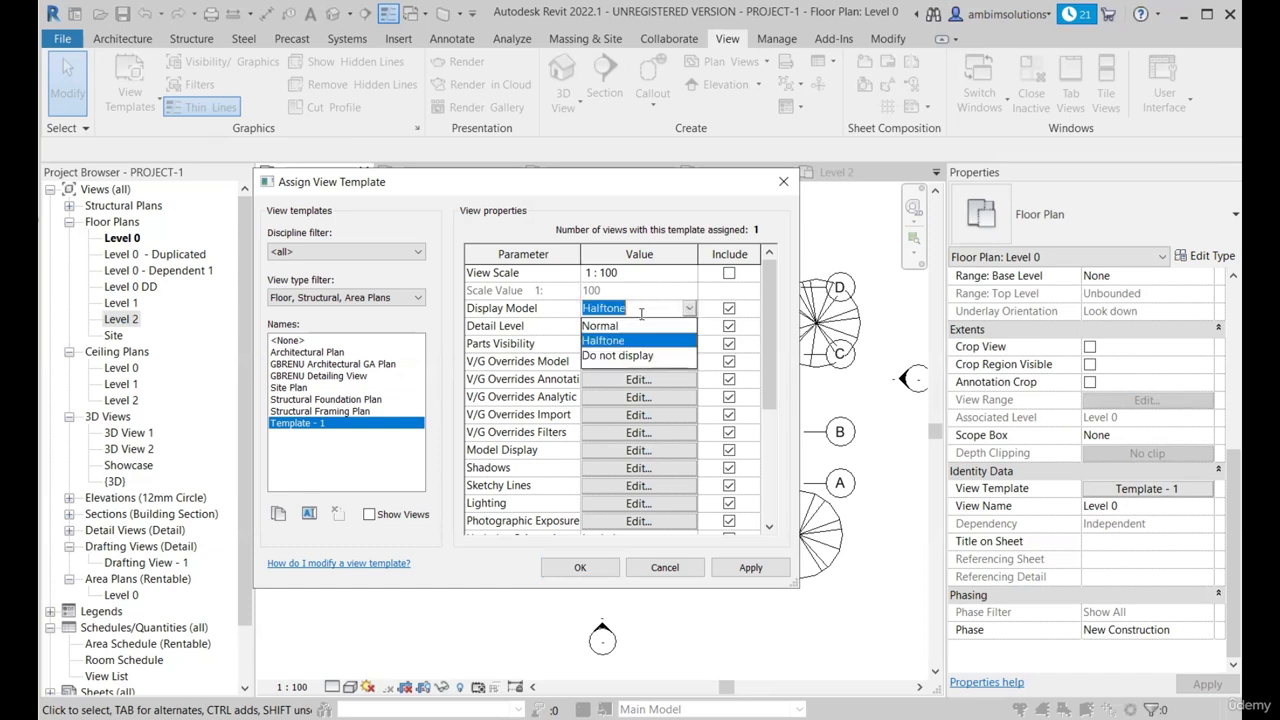
pyautogui.click(615, 329)
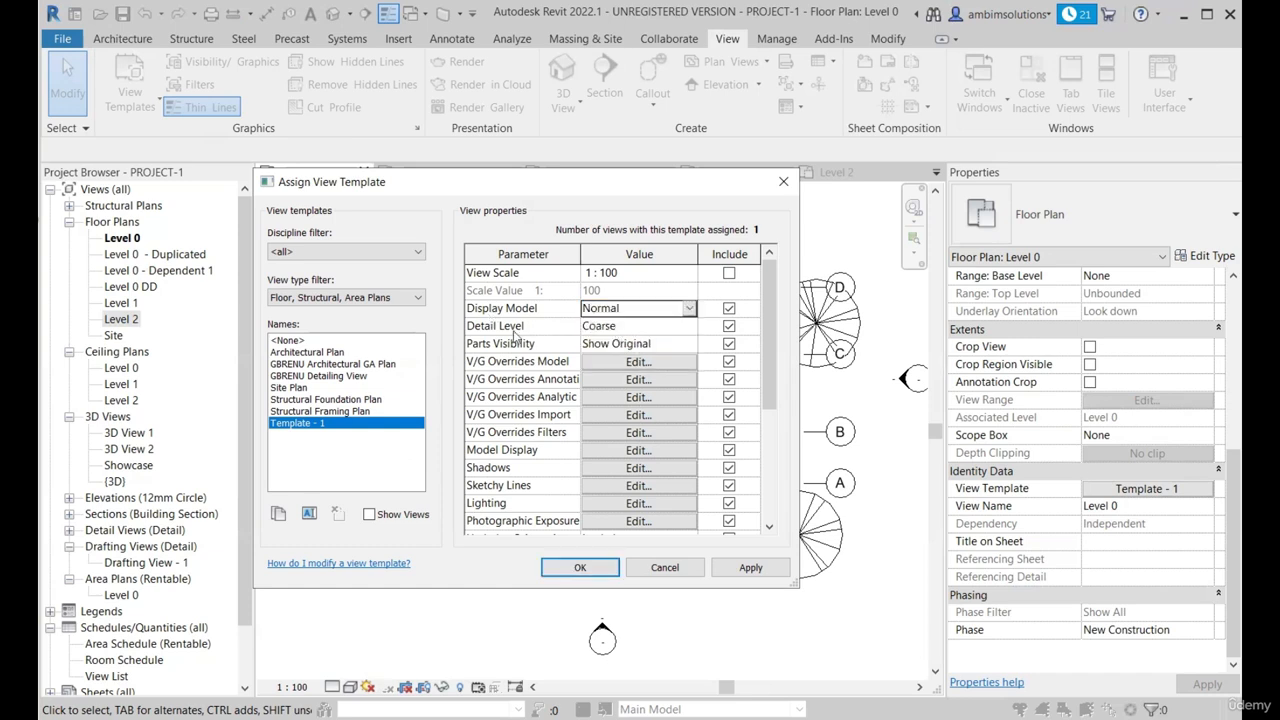
# - Set the Detail Level of Template - 1 to Fine
pyautogui.click(690, 327)
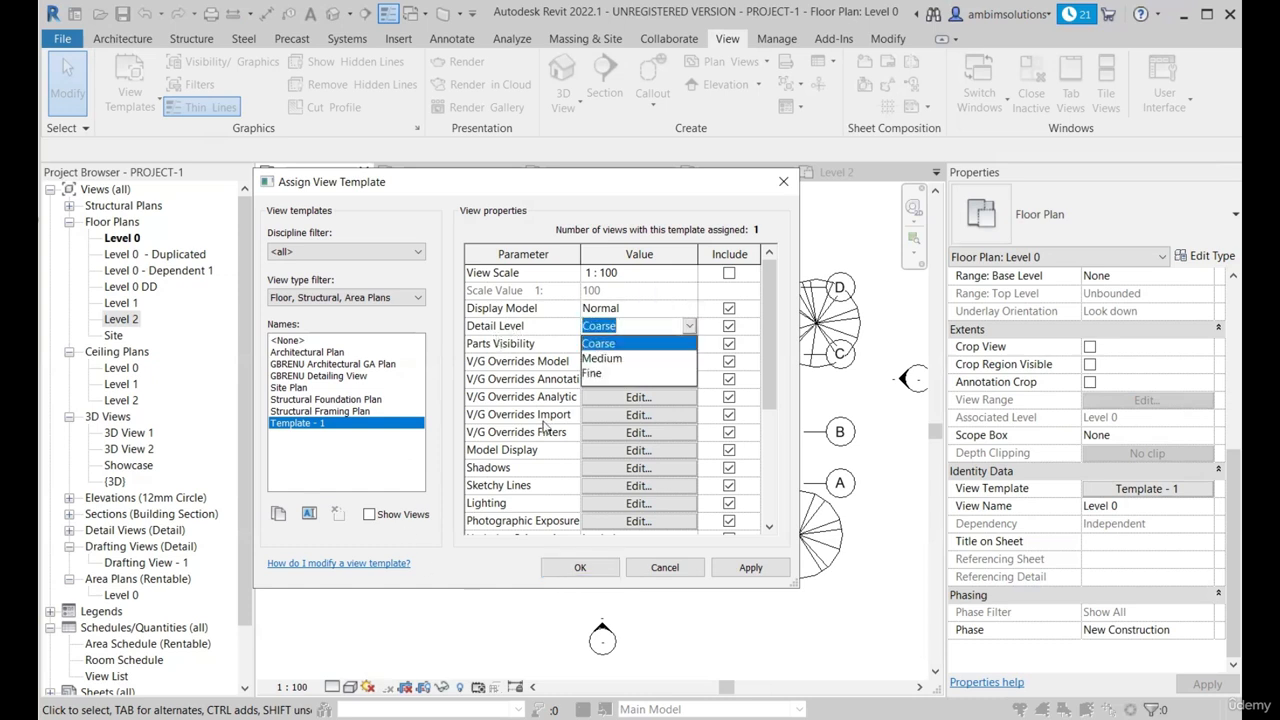
pyautogui.click(612, 375)
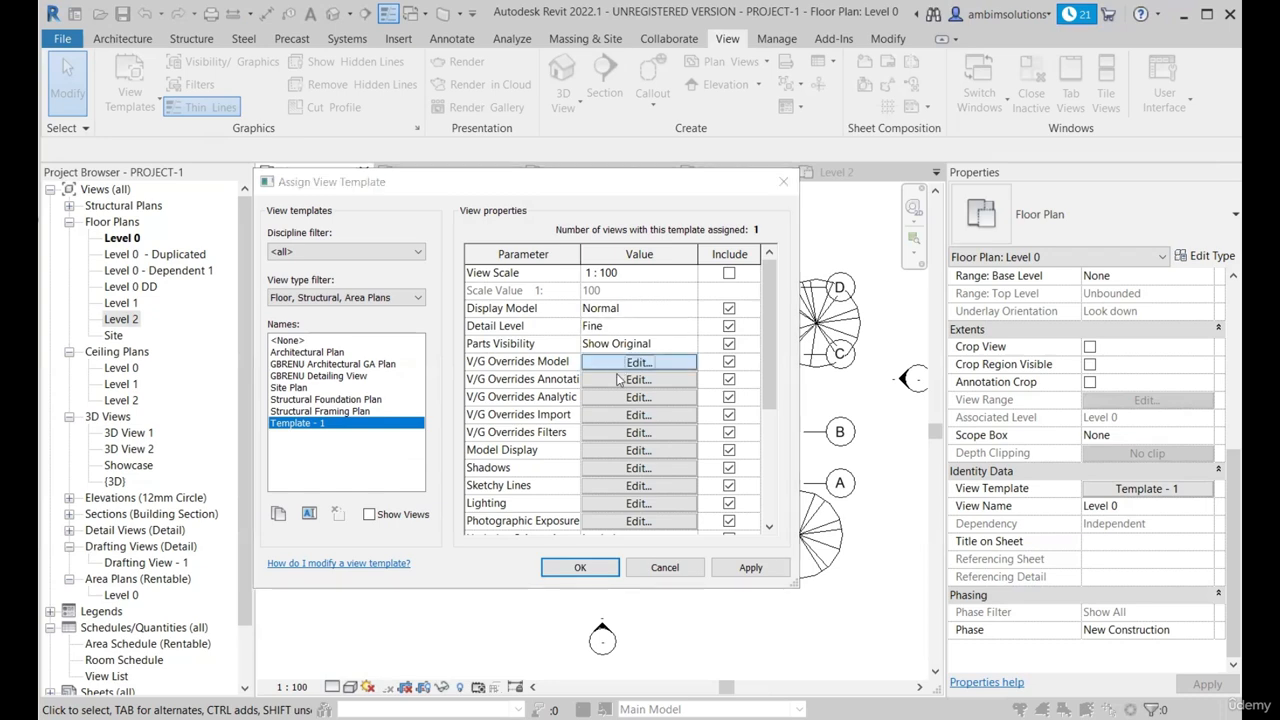
# - Review the model category visibility overrides of Template - 1, and leave the template assignment without applying it
pyautogui.click(617, 366)
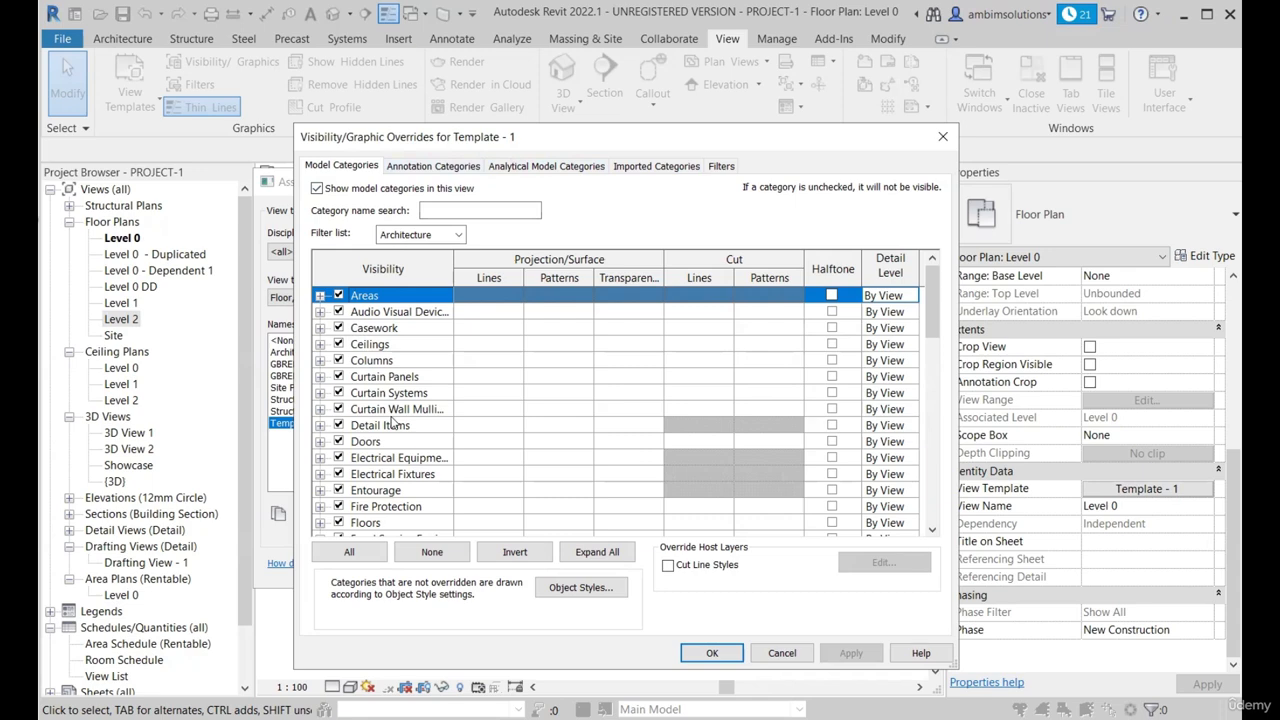
pyautogui.click(943, 137)
pyautogui.click(781, 181)
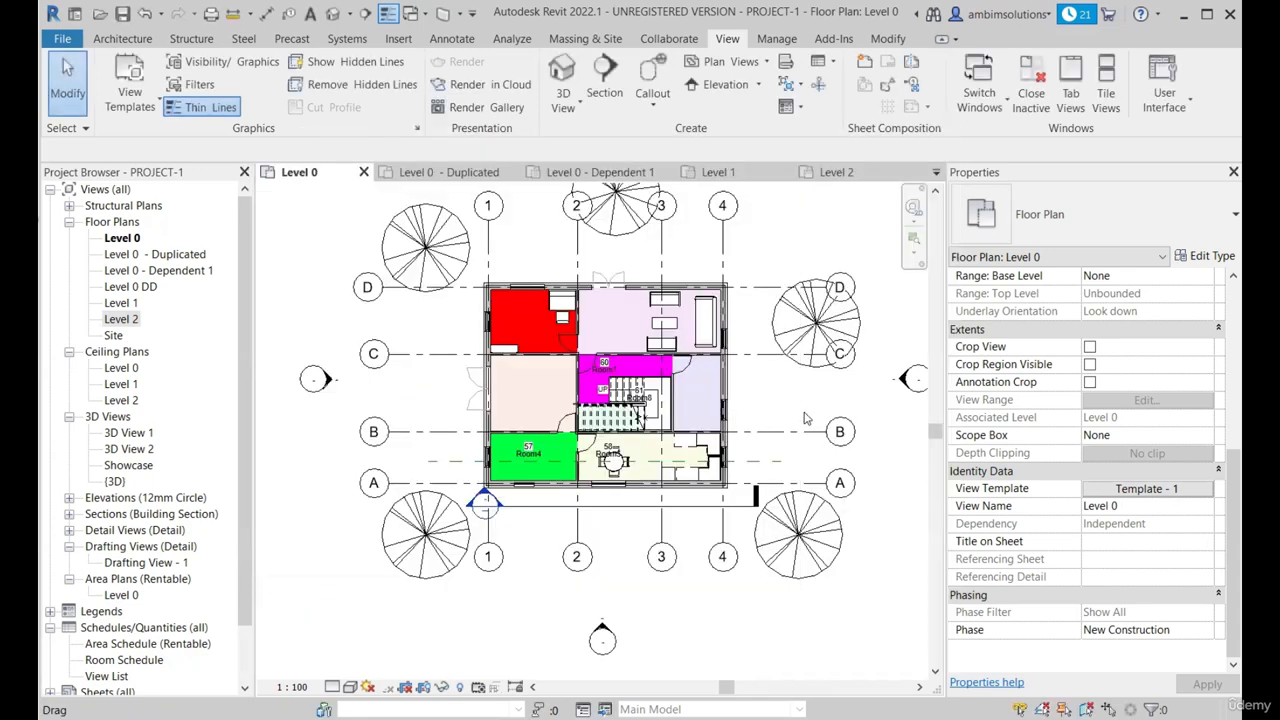
# - Remove the view template from the Level 0 floor plan by assigning <None>
pyautogui.click(1150, 494)
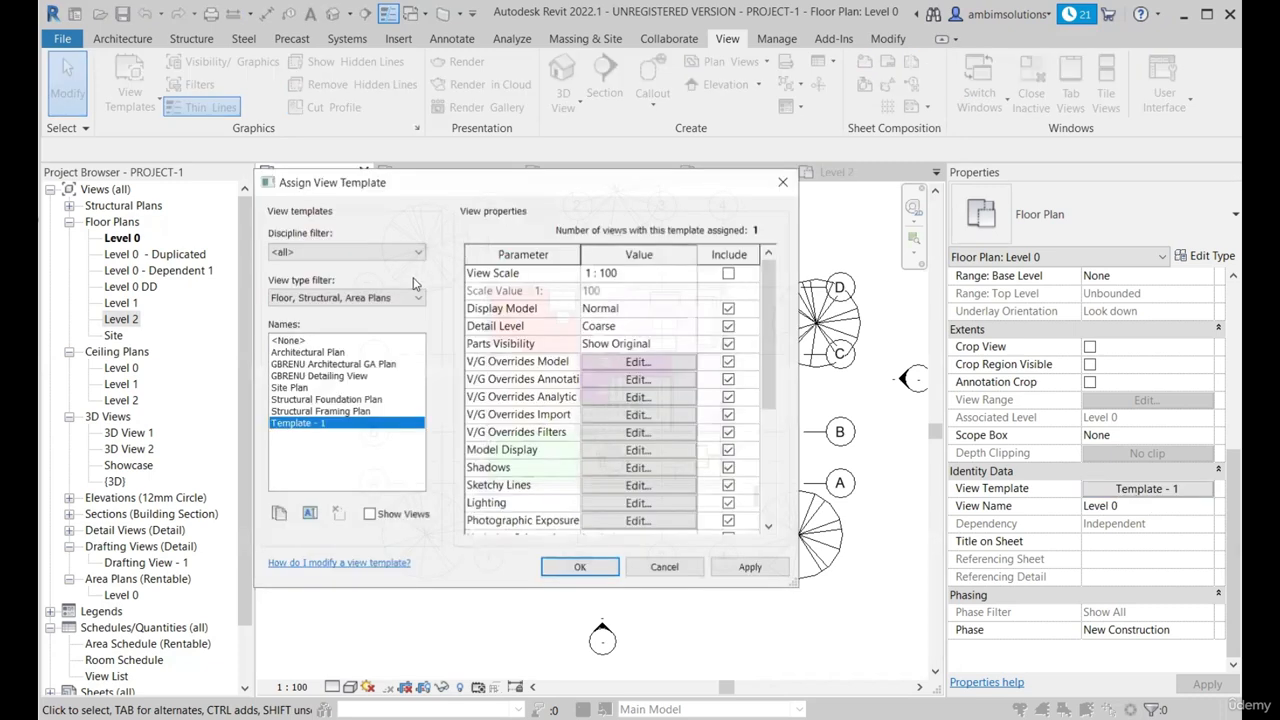
pyautogui.click(287, 341)
pyautogui.click(580, 567)
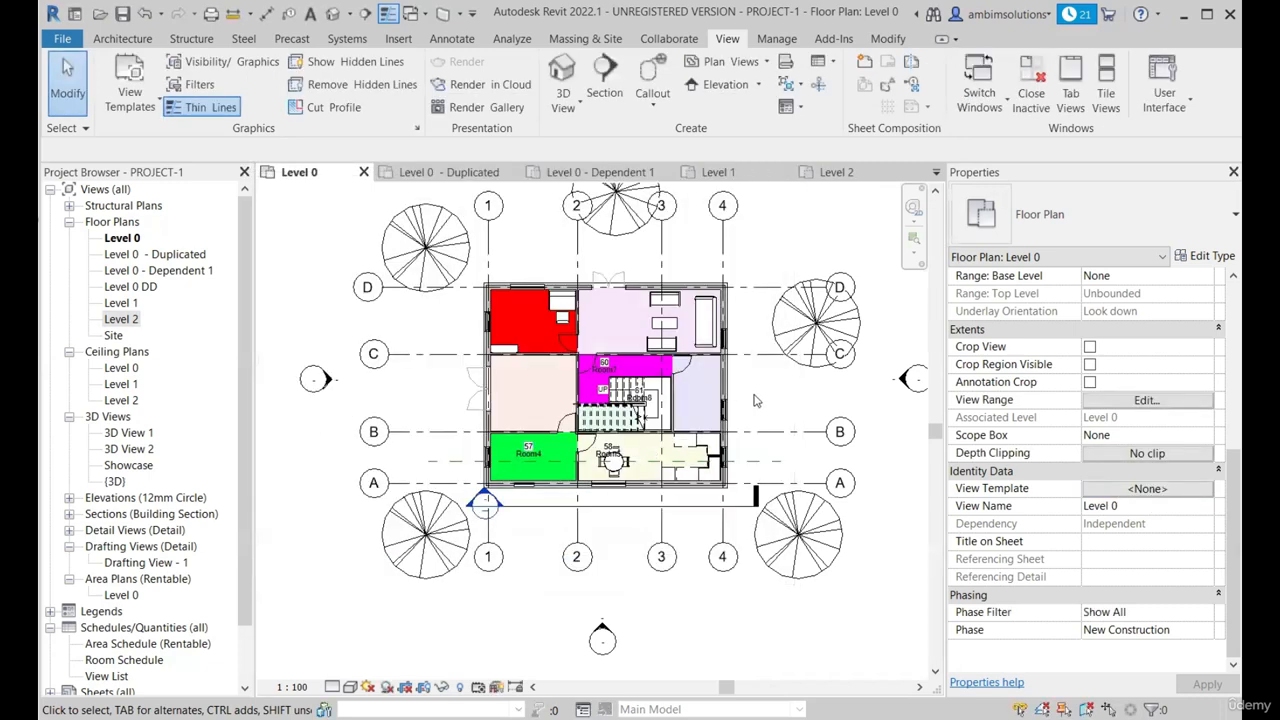
# - Review the Level 0 view's own Visibility/Graphic Overrides for model categories
pyautogui.press('v')
pyautogui.press('v')
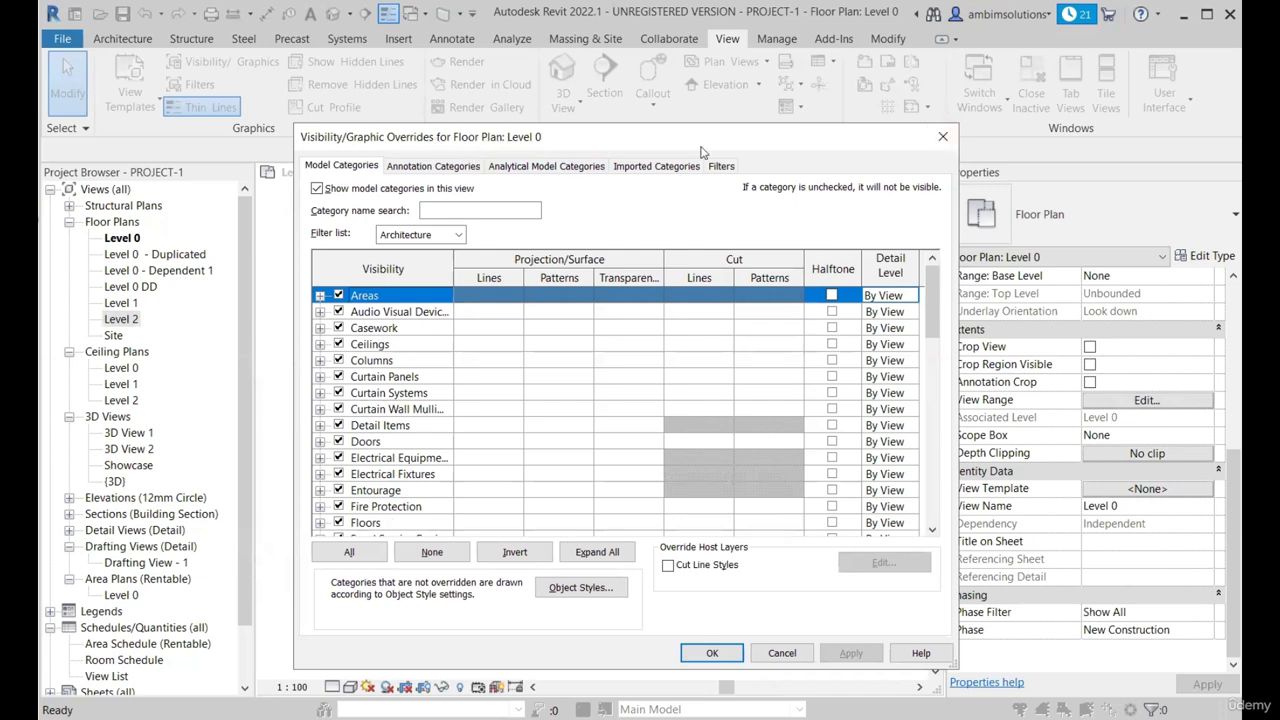
pyautogui.click(942, 136)
# - Select Template - 1 for the Level 0 view and hide the Furniture category in its model visibility overrides
pyautogui.click(1147, 488)
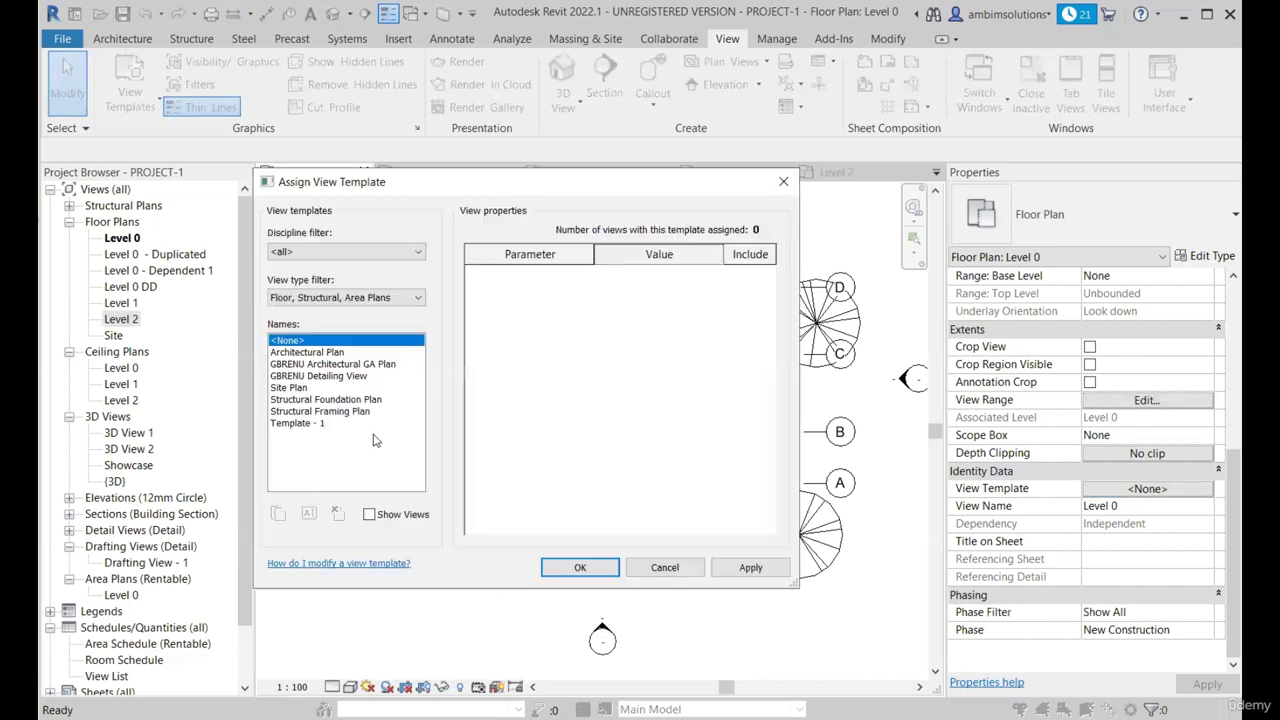
pyautogui.click(312, 425)
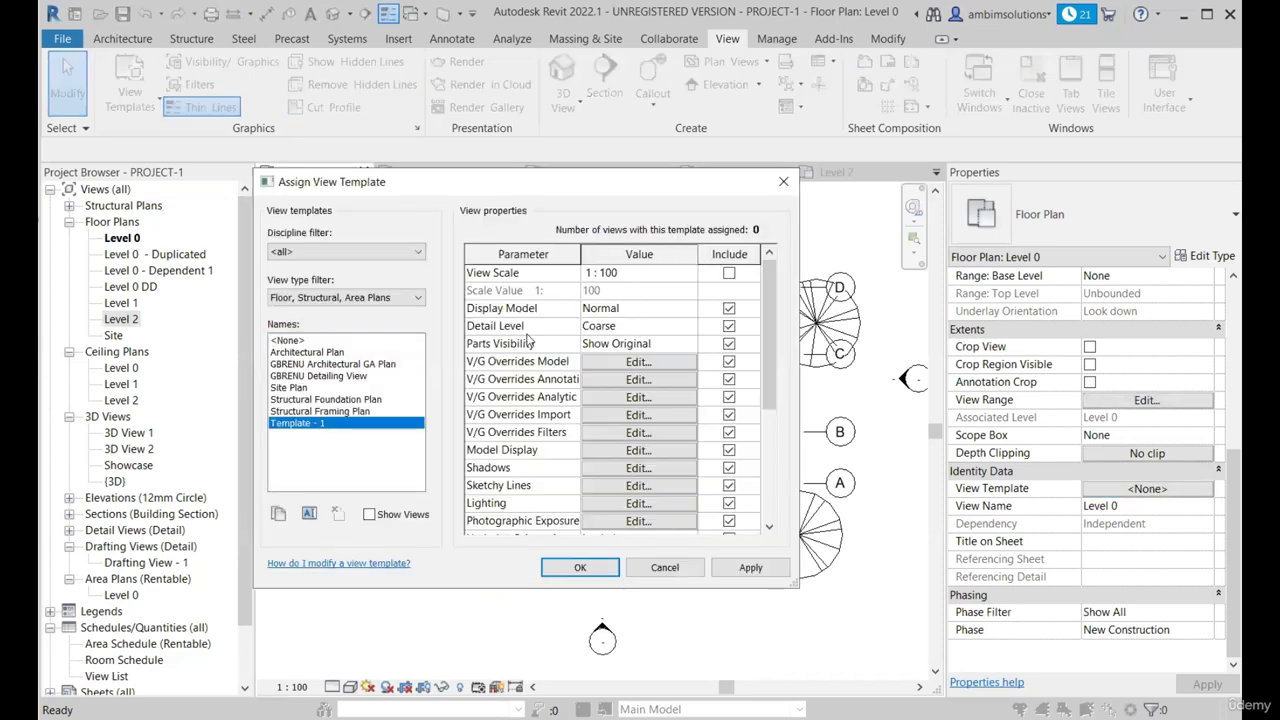
pyautogui.click(632, 364)
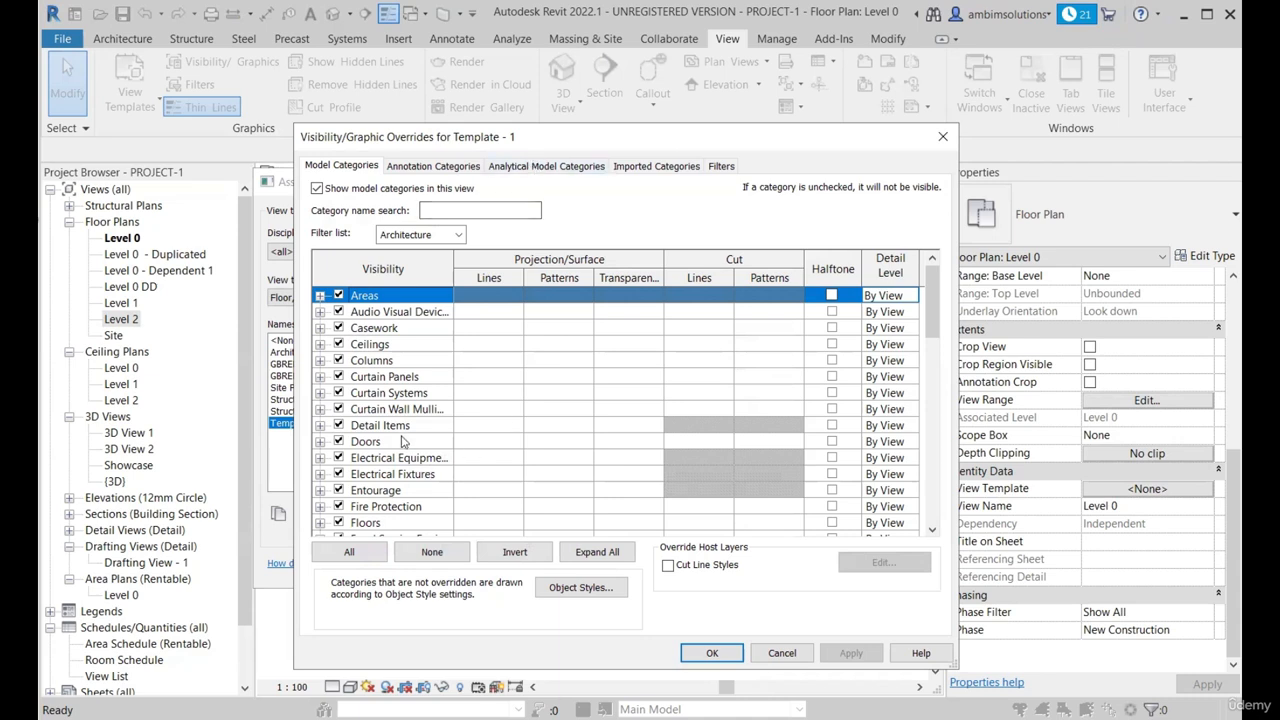
pyautogui.scroll(-4, 403, 437)
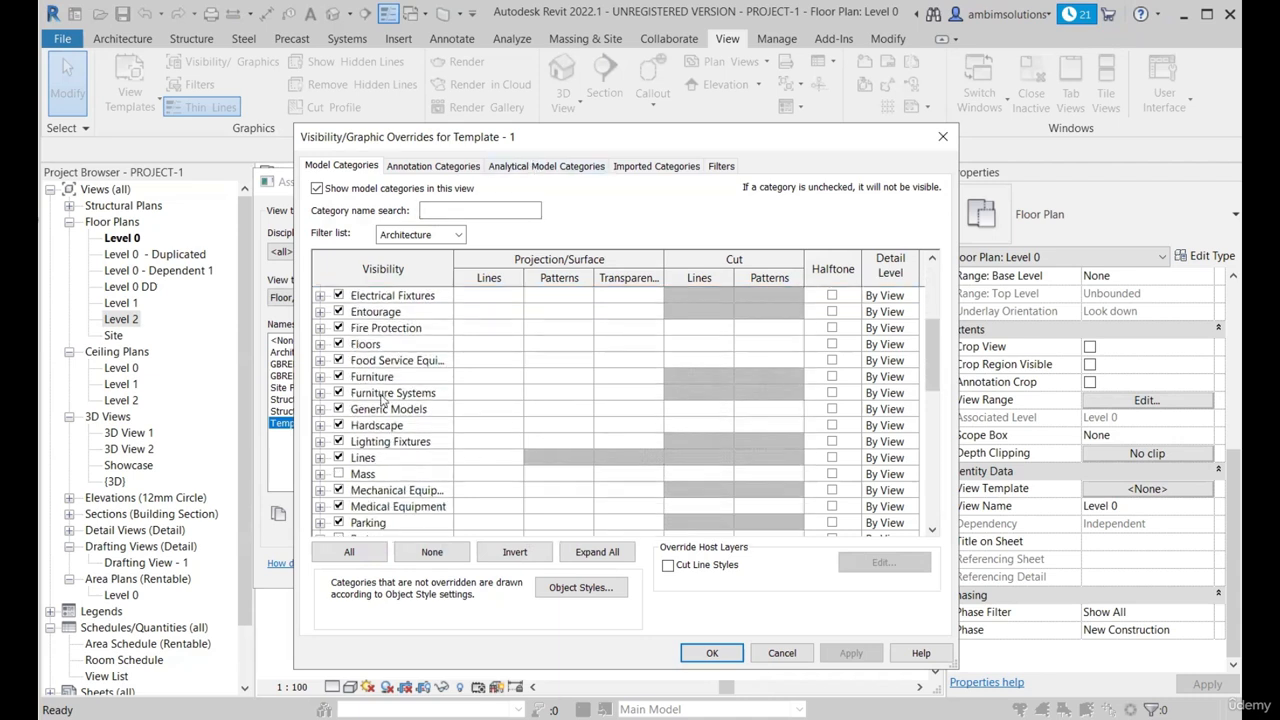
pyautogui.scroll(2, 385, 400)
pyautogui.scroll(1, 364, 376)
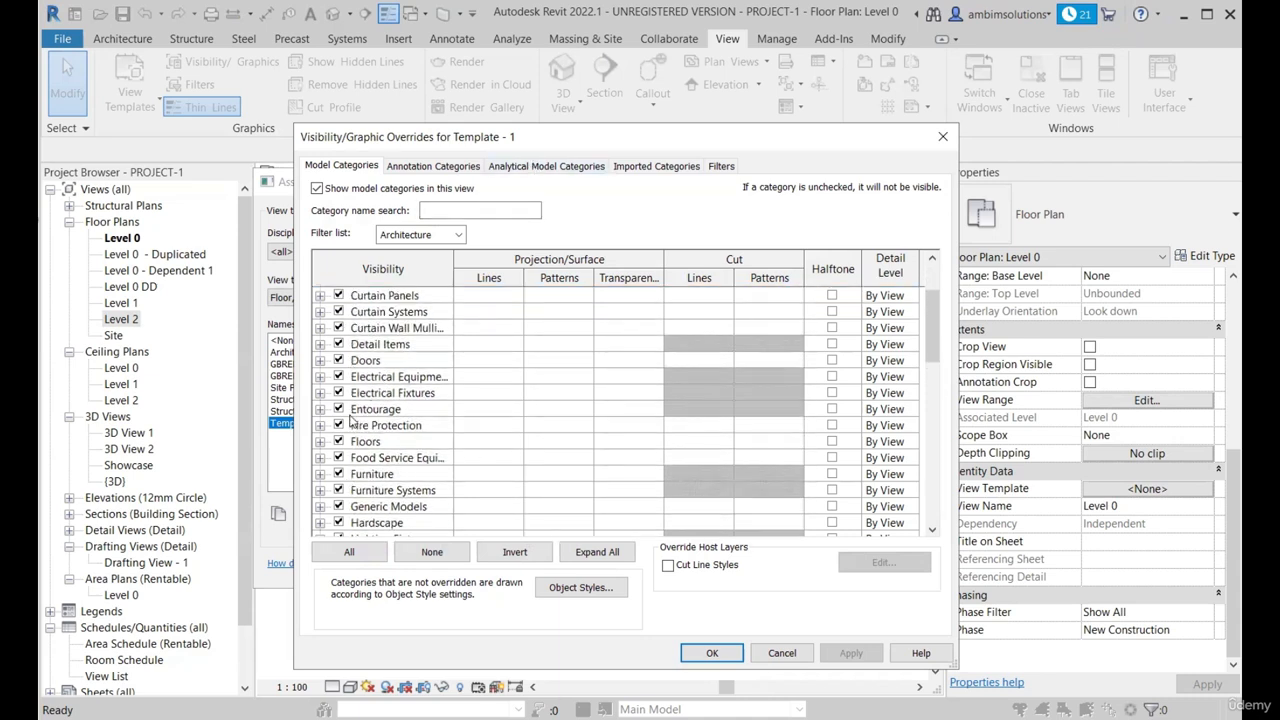
pyautogui.click(338, 474)
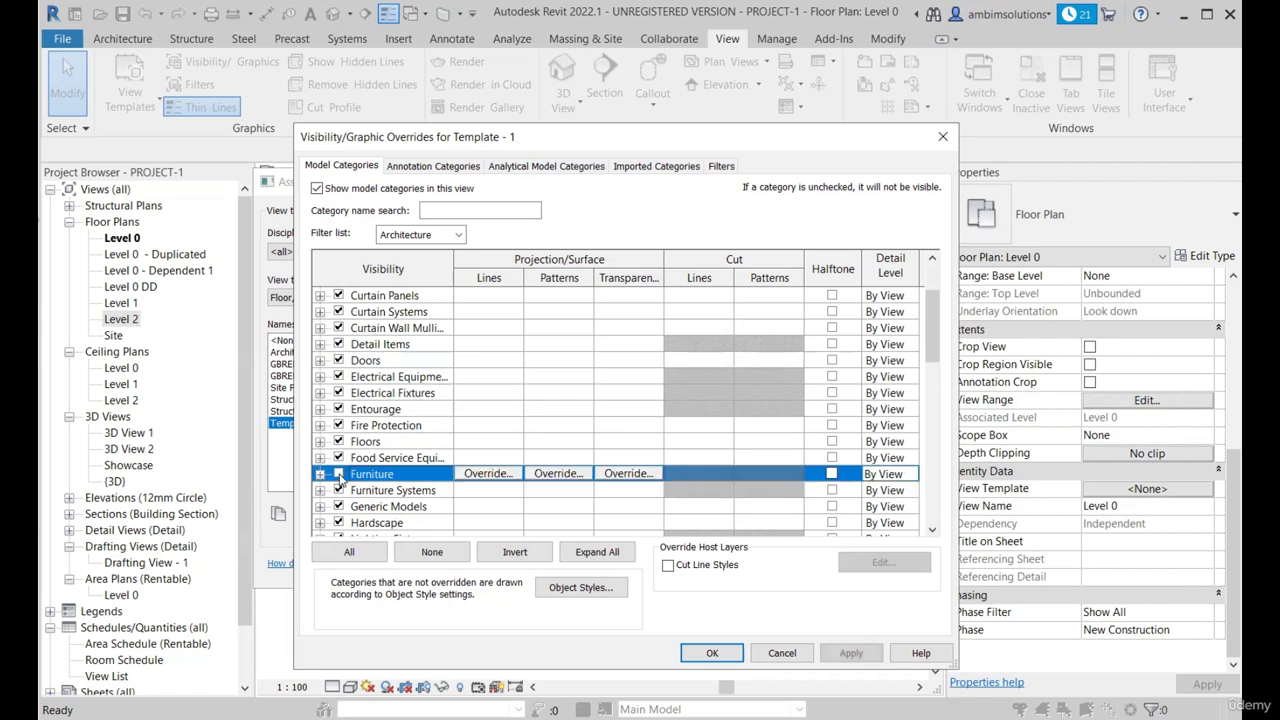
pyautogui.scroll(-1, 385, 405)
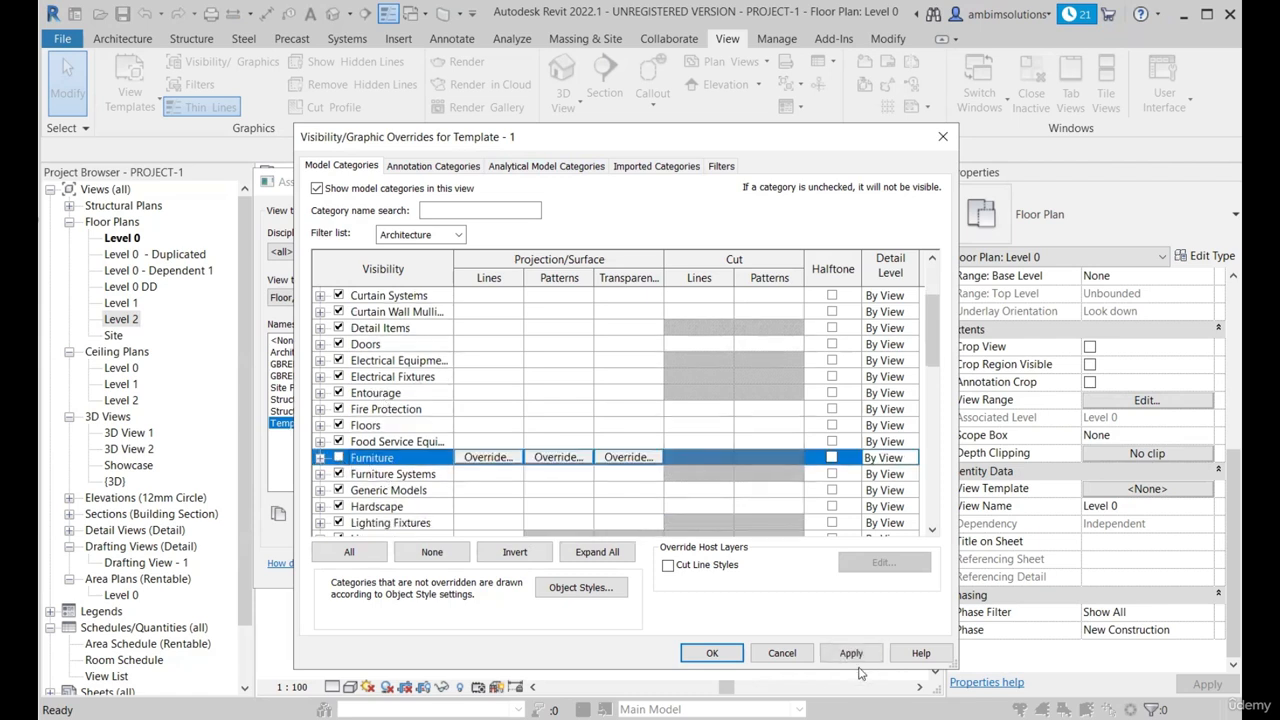
# - Hide the Sections and Reference Planes annotation categories in Template - 1, and assign the template to the Level 0 view
pyautogui.click(430, 166)
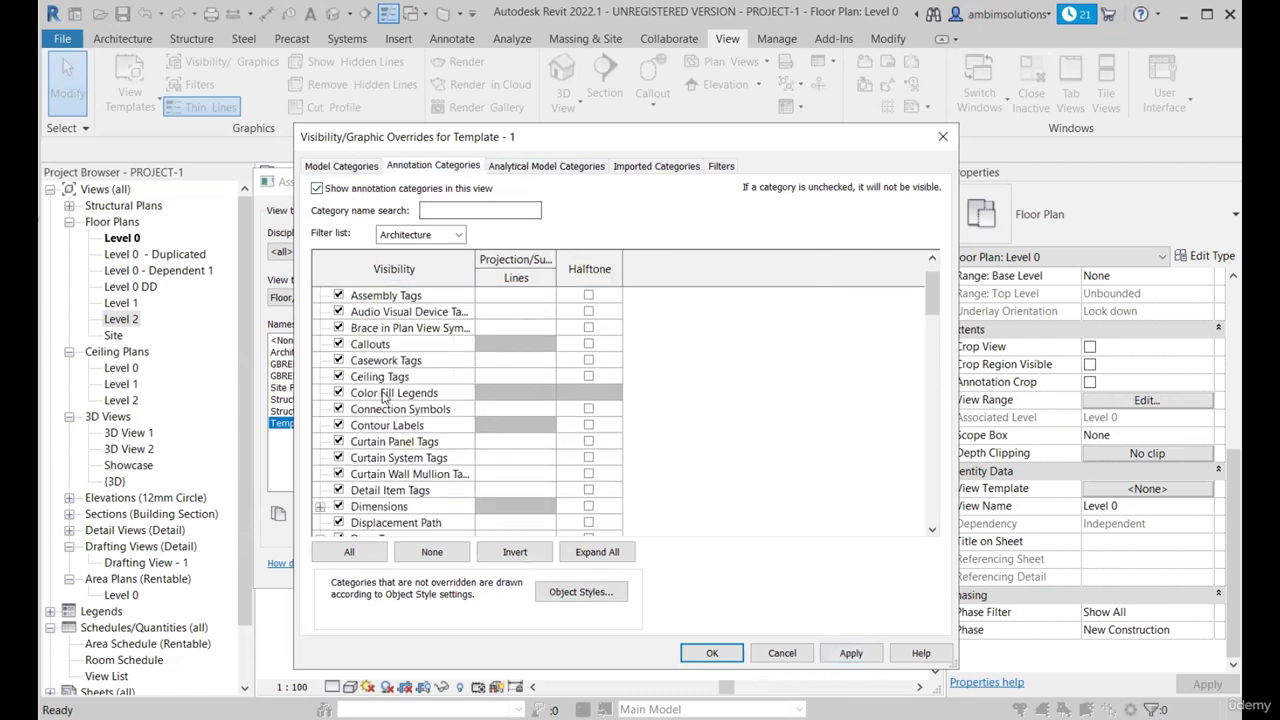
pyautogui.scroll(-7, 385, 397)
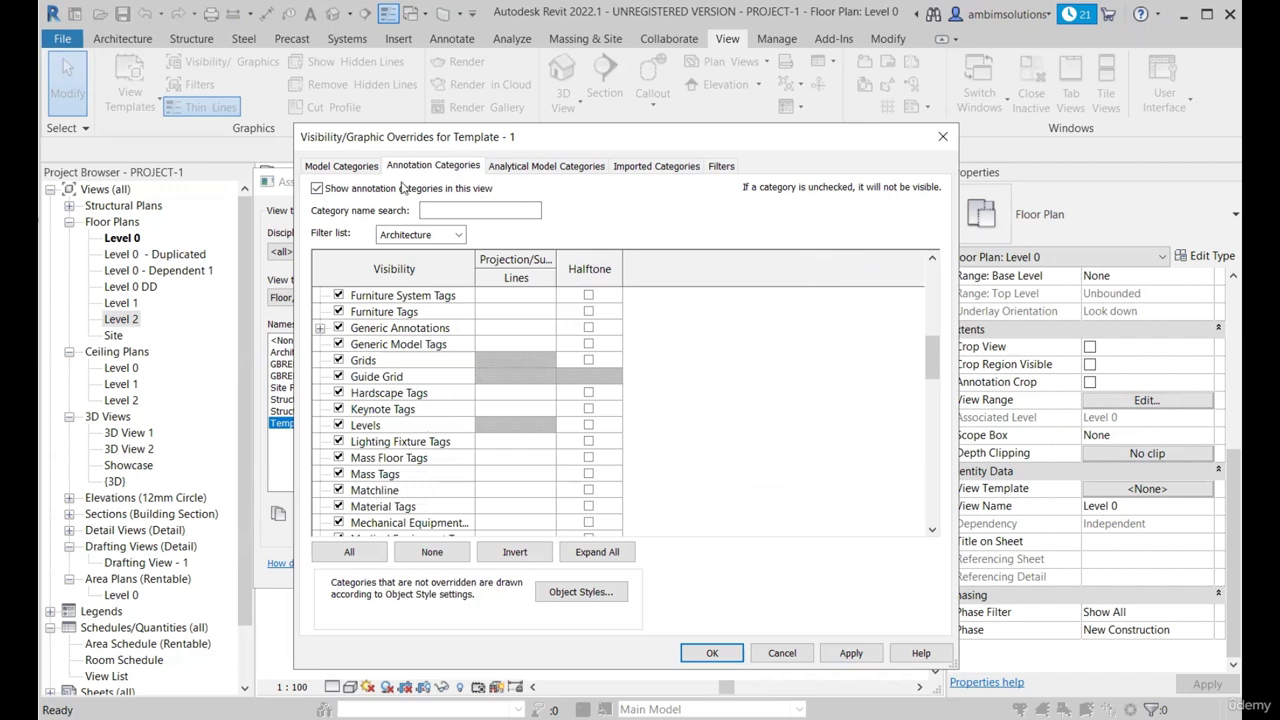
pyautogui.scroll(-4, 376, 431)
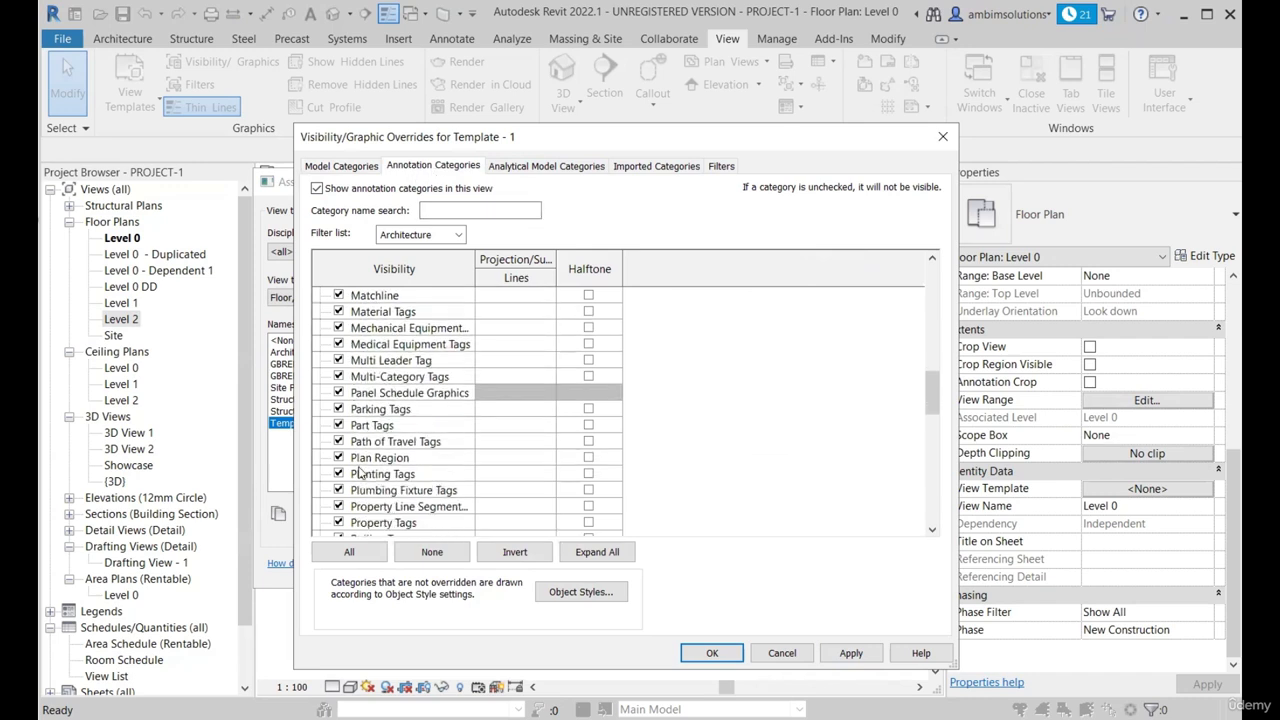
pyautogui.scroll(-4, 357, 473)
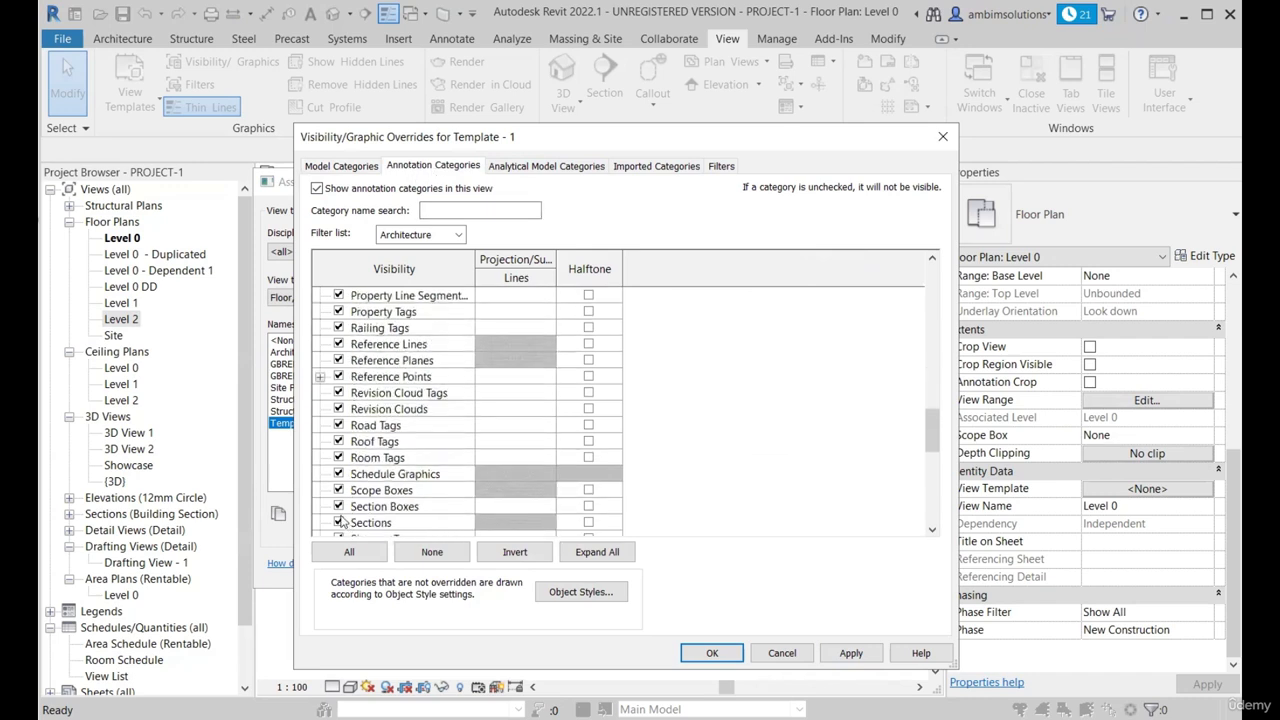
pyautogui.click(339, 522)
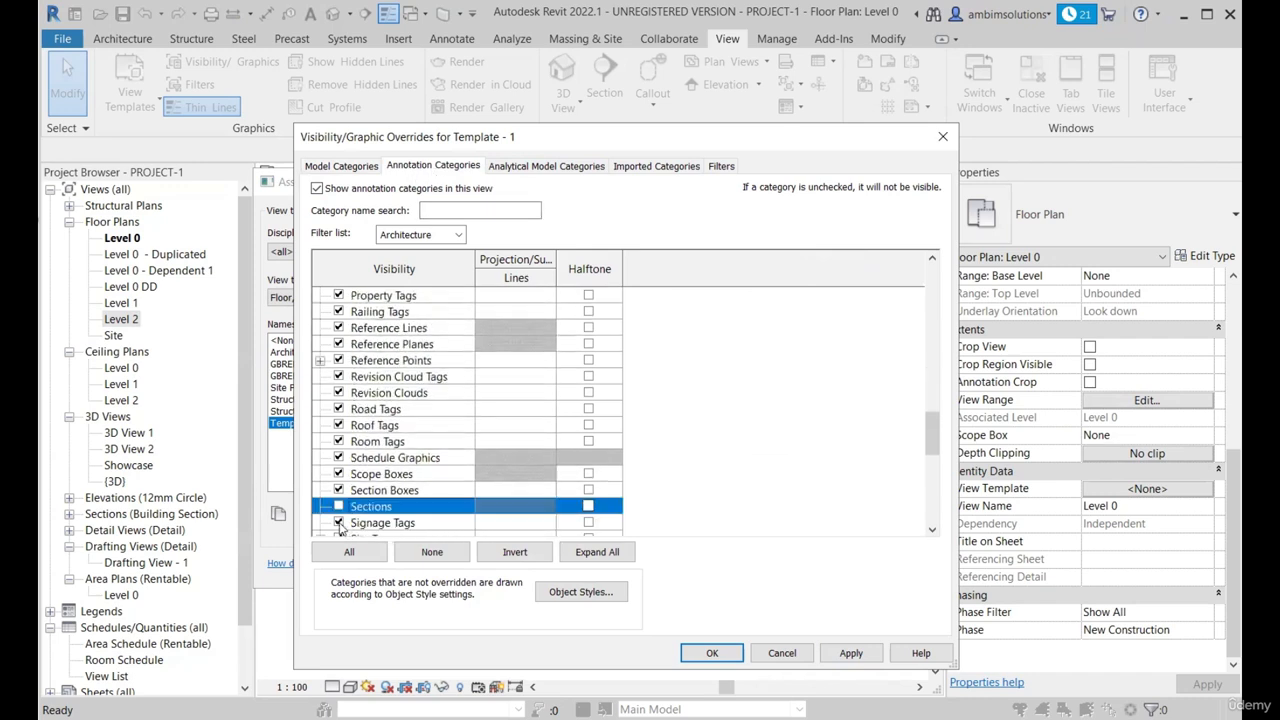
pyautogui.click(339, 344)
pyautogui.scroll(-5, 345, 400)
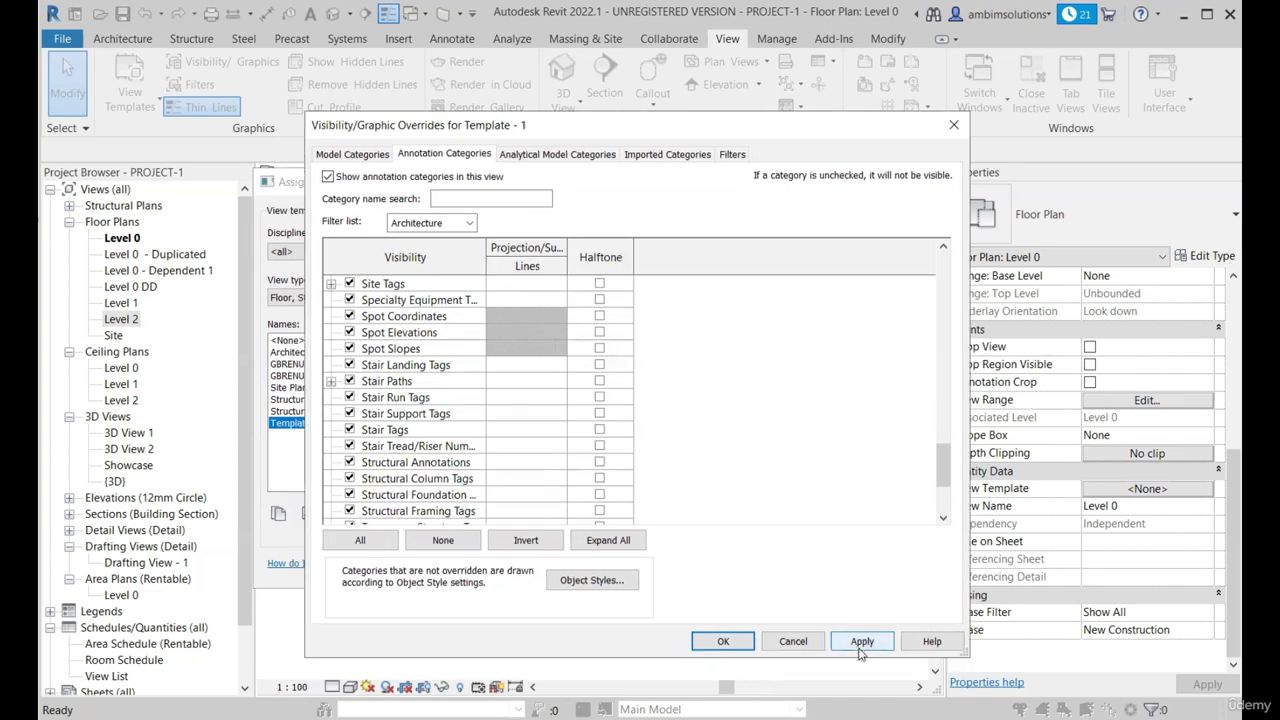
pyautogui.click(712, 652)
pyautogui.click(750, 567)
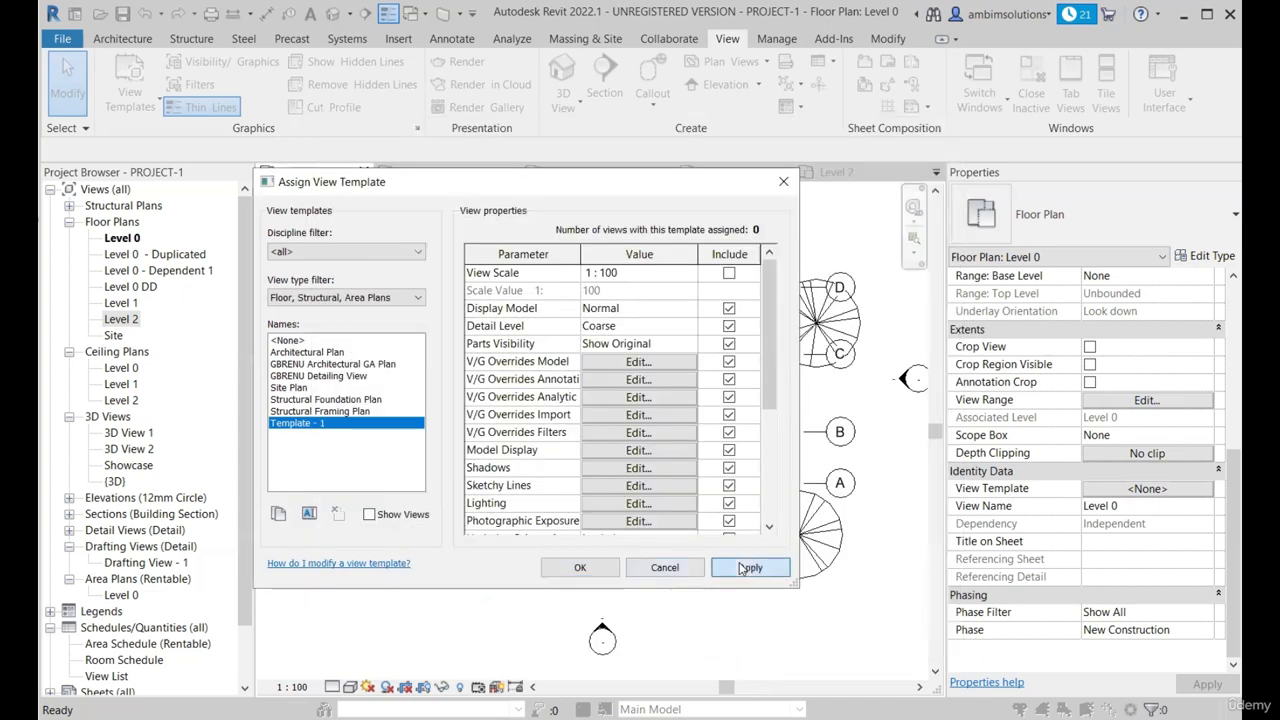
pyautogui.click(580, 567)
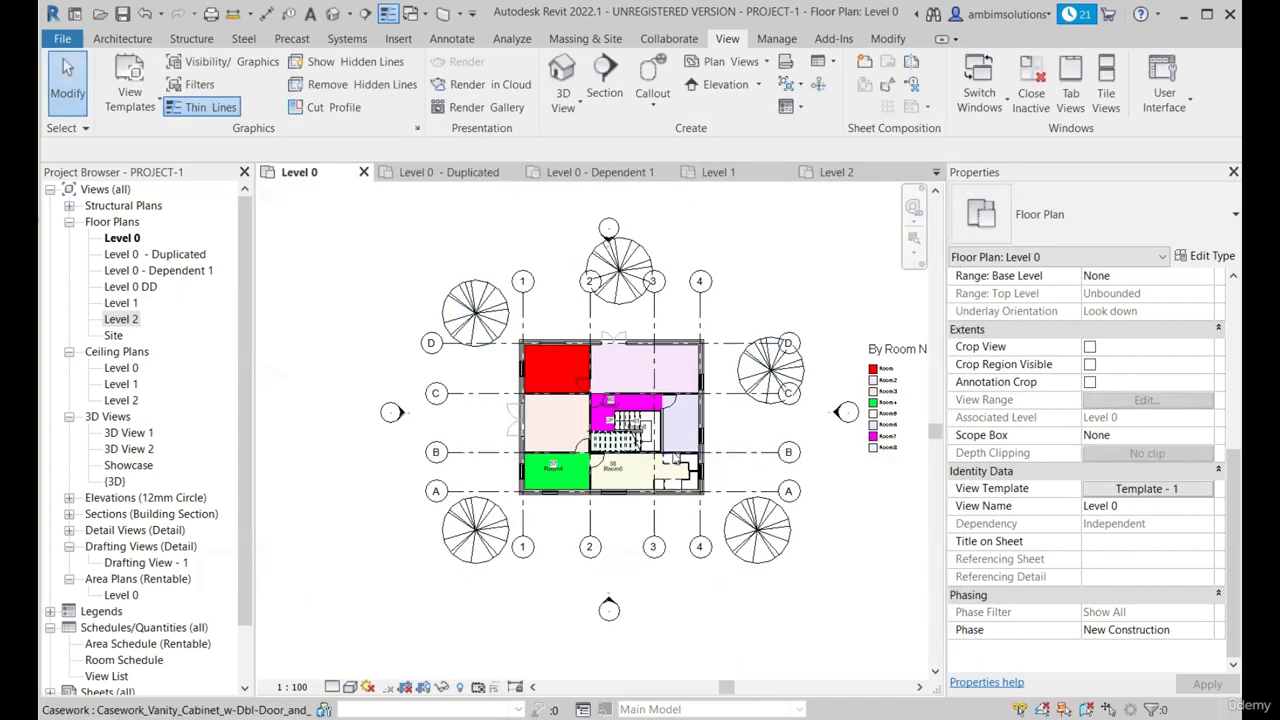
# - Inspect the Level 0 plan for the effect of hiding furniture, sections and reference planes through the template
pyautogui.scroll(4, 720, 470)
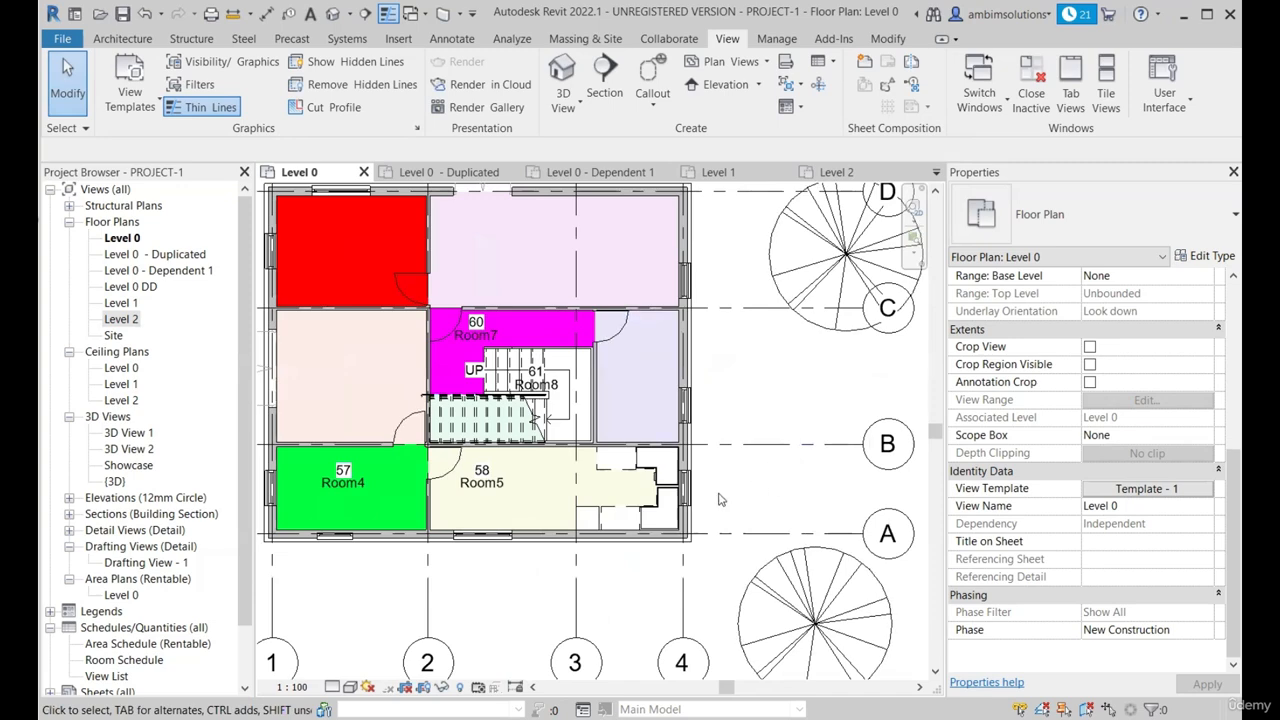
pyautogui.scroll(-4, 722, 500)
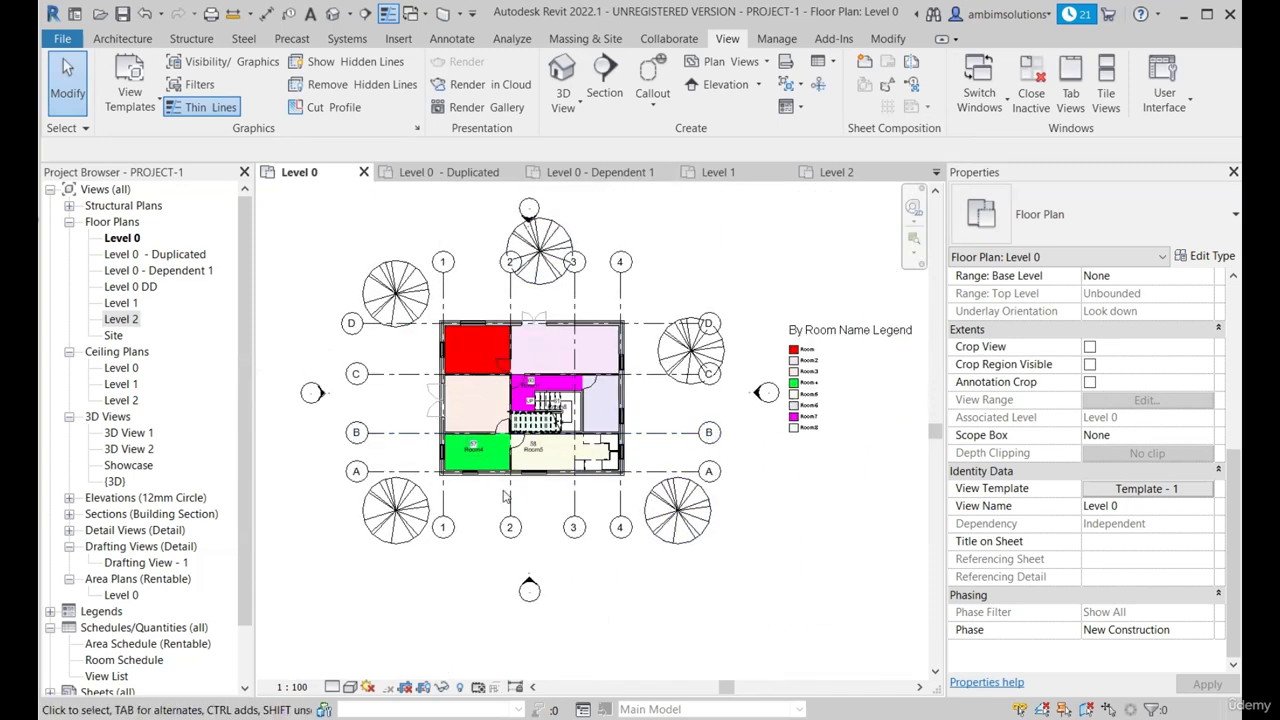
pyautogui.moveTo(430, 416); pyautogui.dragTo(398, 441, button='middle')
pyautogui.scroll(2, 457, 426)
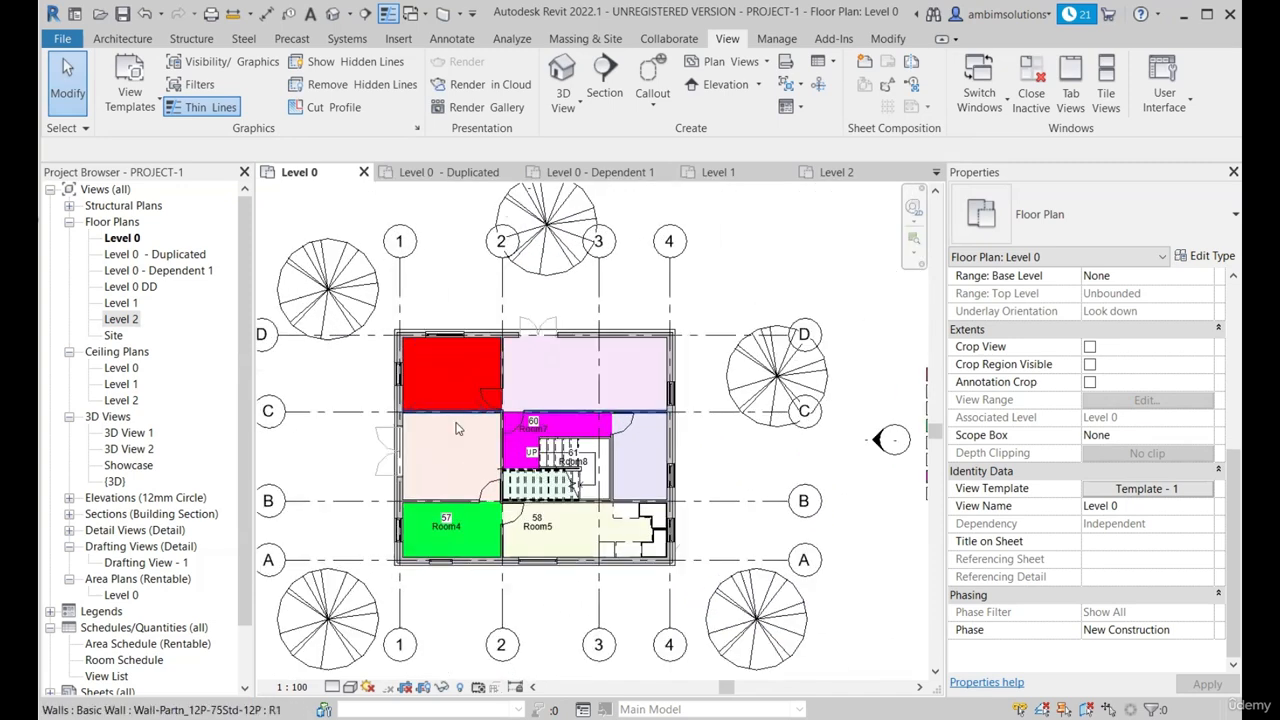
pyautogui.scroll(-2, 455, 480)
pyautogui.scroll(3, 451, 594)
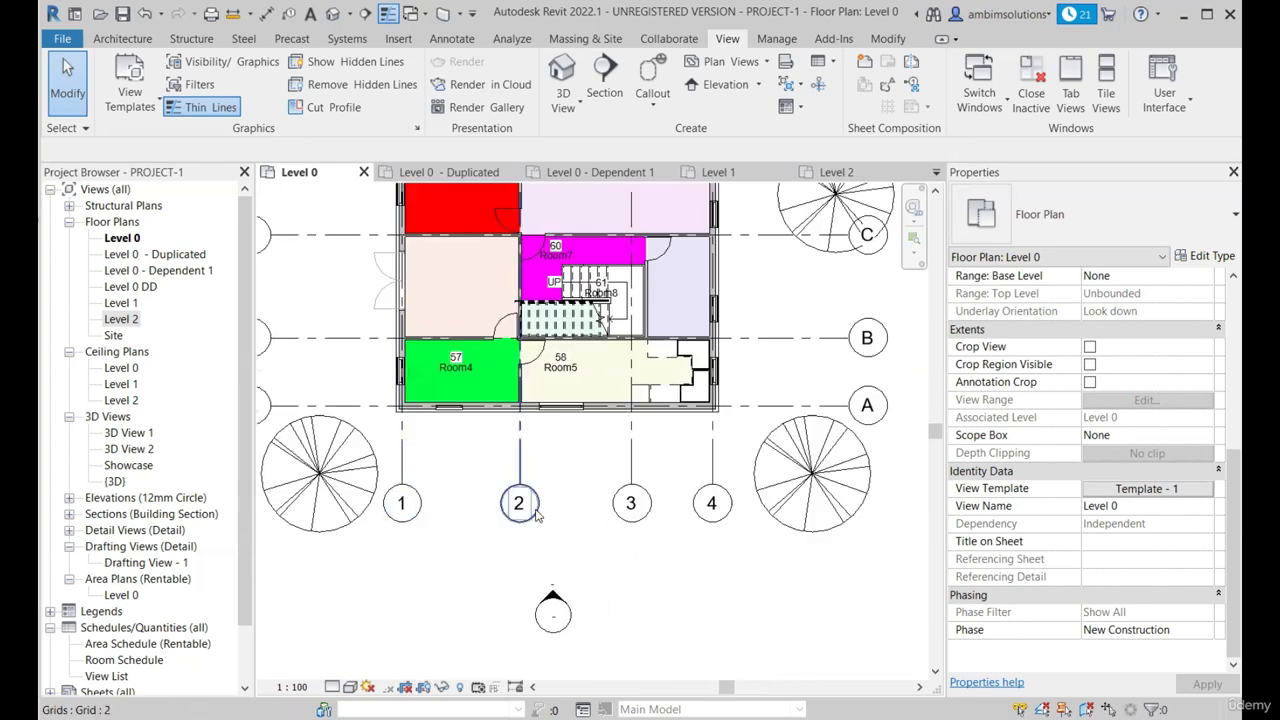
pyautogui.scroll(-1, 672, 458)
# - Hide the Rooms model category in the visibility overrides of Template - 1 and apply it to the Level 0 view
pyautogui.click(1148, 488)
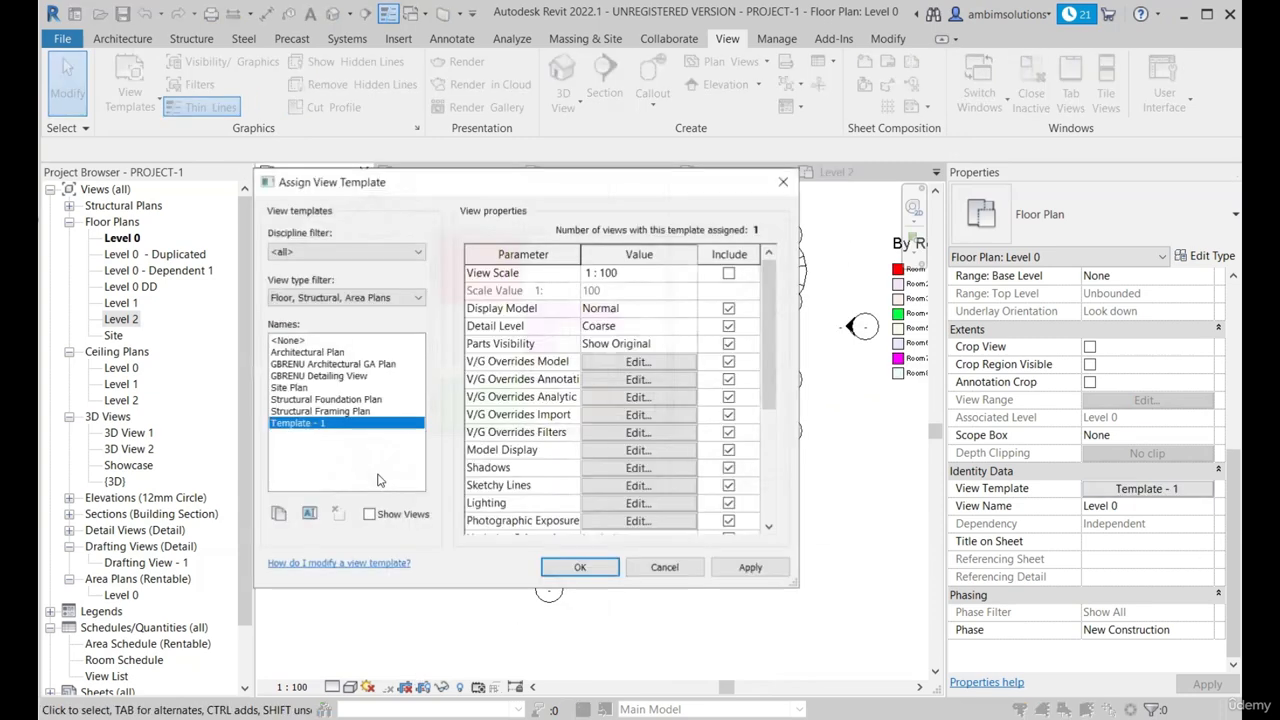
pyautogui.click(638, 364)
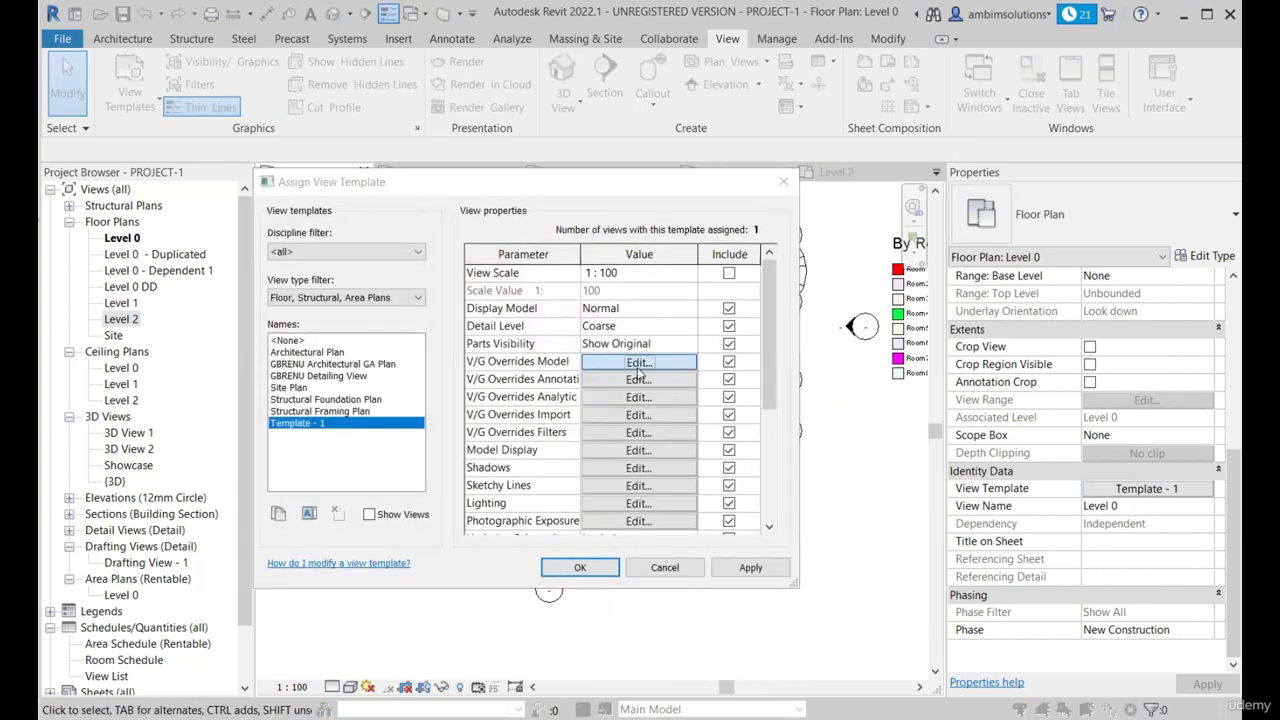
pyautogui.scroll(-5, 403, 437)
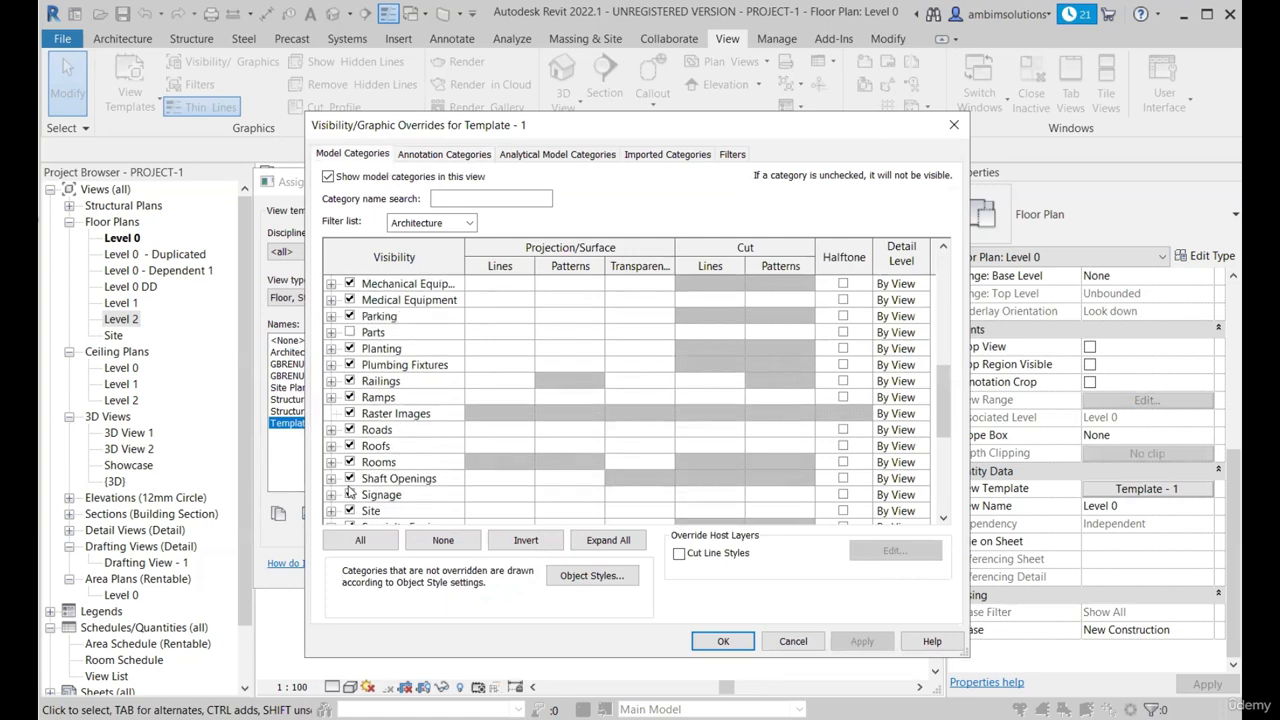
pyautogui.click(349, 462)
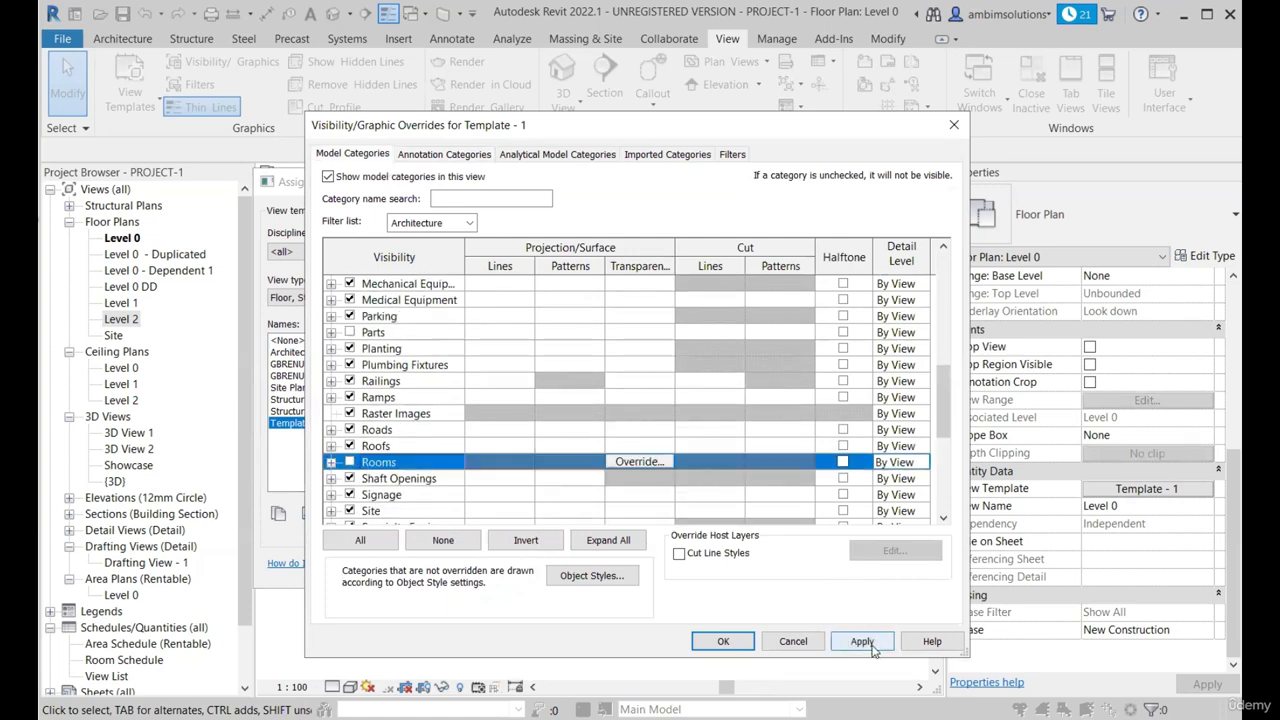
pyautogui.click(862, 641)
pyautogui.click(723, 641)
pyautogui.click(578, 567)
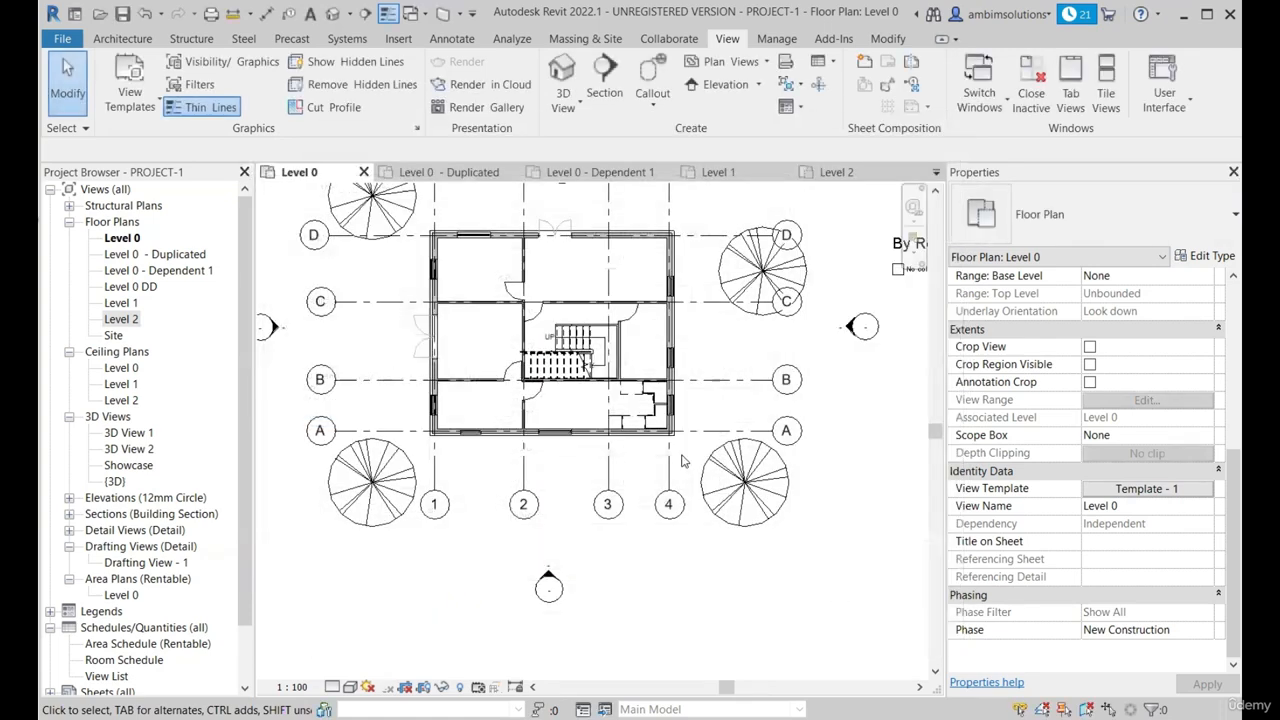
# - Delete the By Room Name color fill legend beside the Level 0 floor plan
pyautogui.scroll(-3, 630, 447)
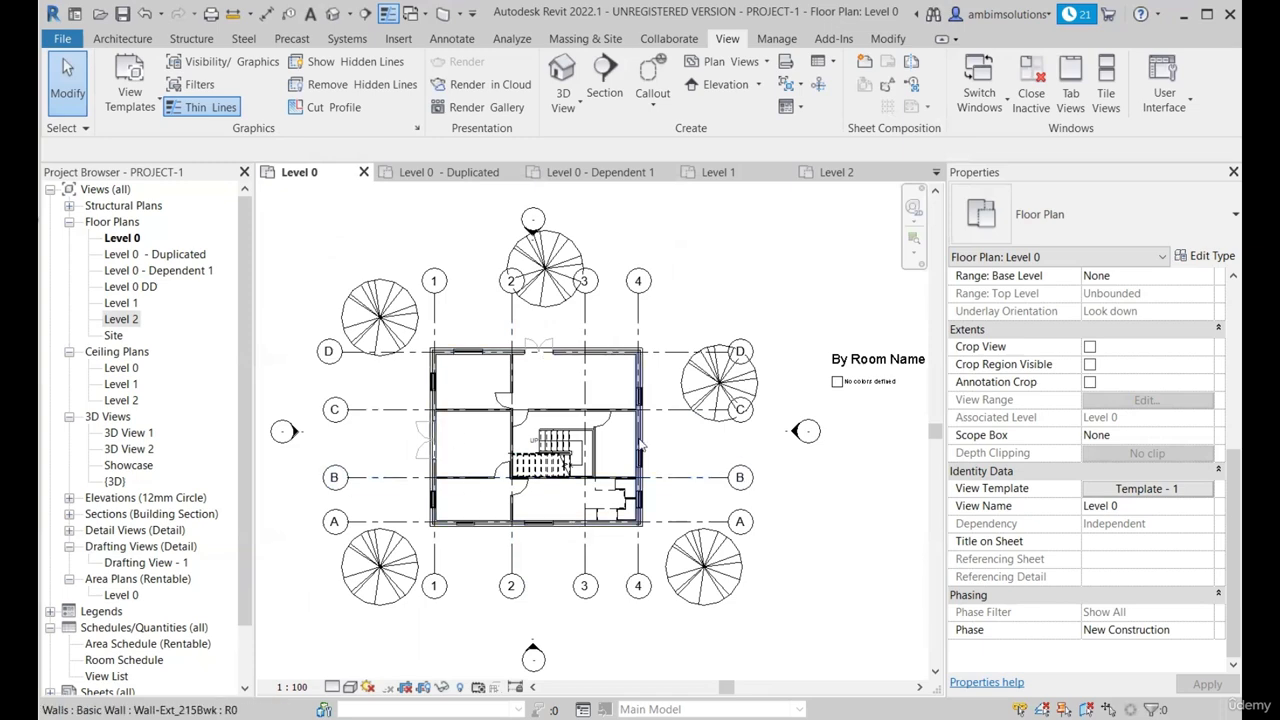
pyautogui.scroll(3, 630, 447)
pyautogui.scroll(-2, 510, 405)
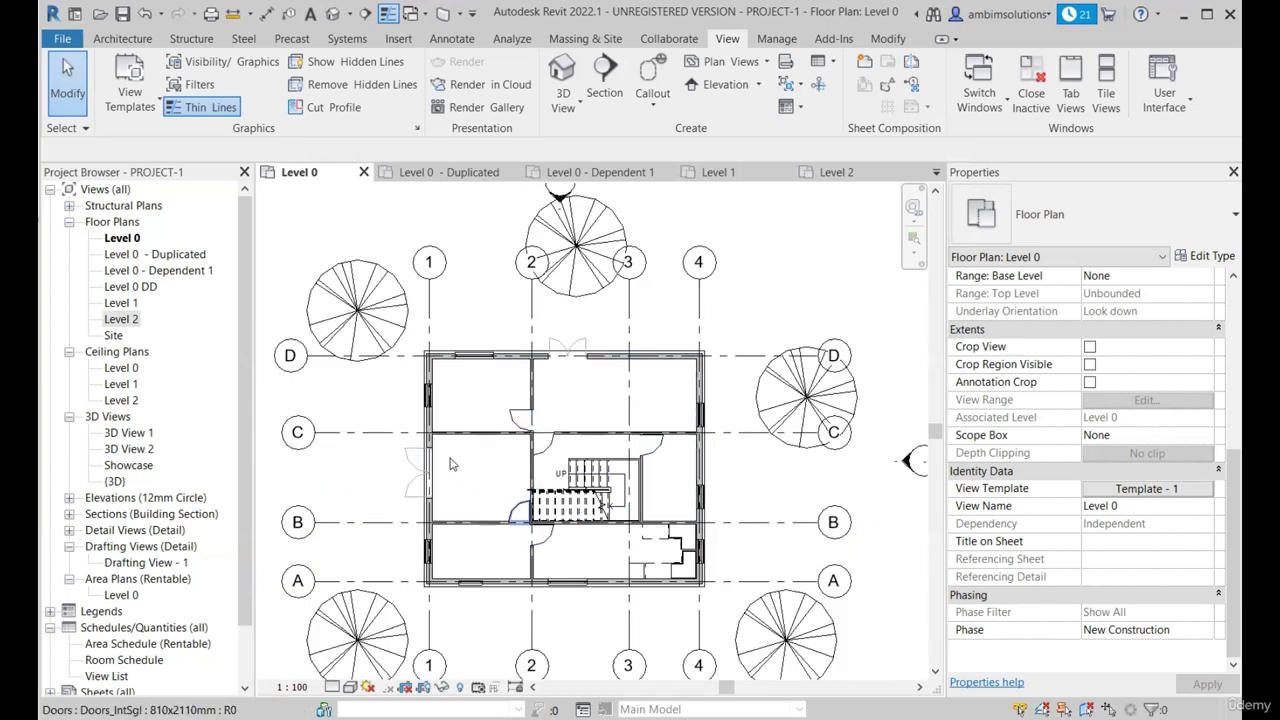
pyautogui.scroll(-1, 600, 460)
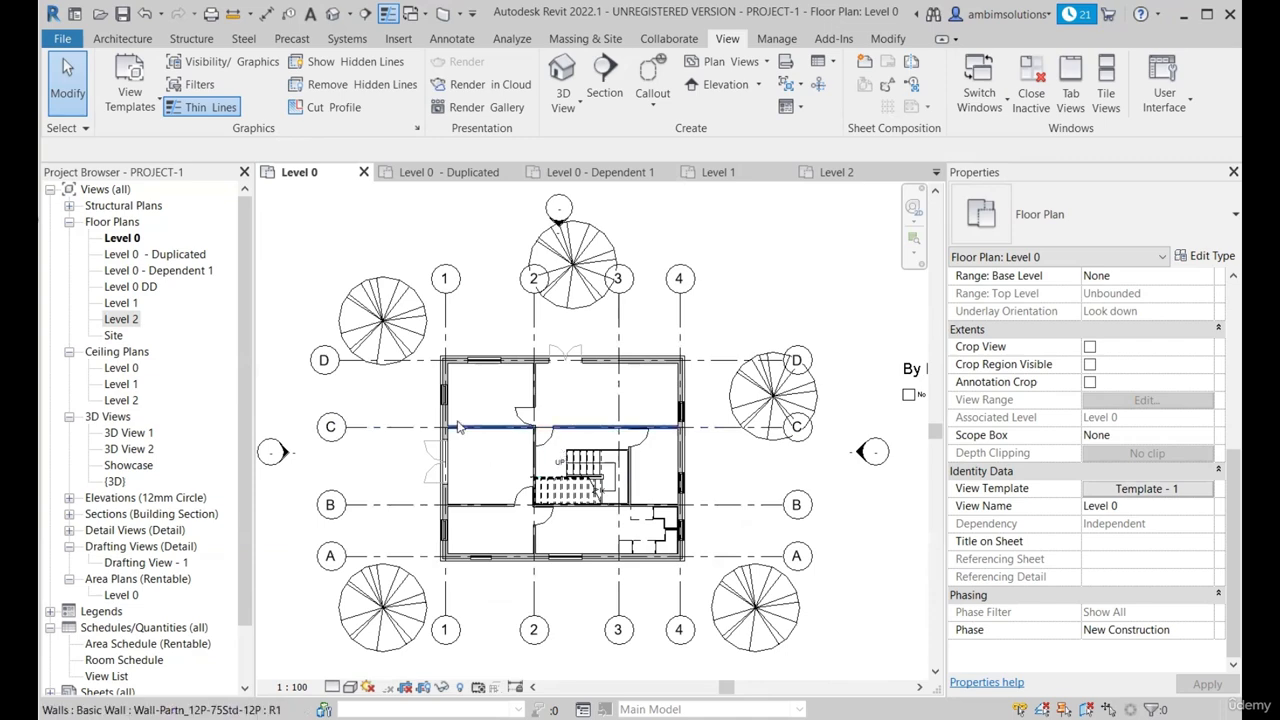
pyautogui.scroll(-1, 597, 433)
pyautogui.scroll(2, 866, 395)
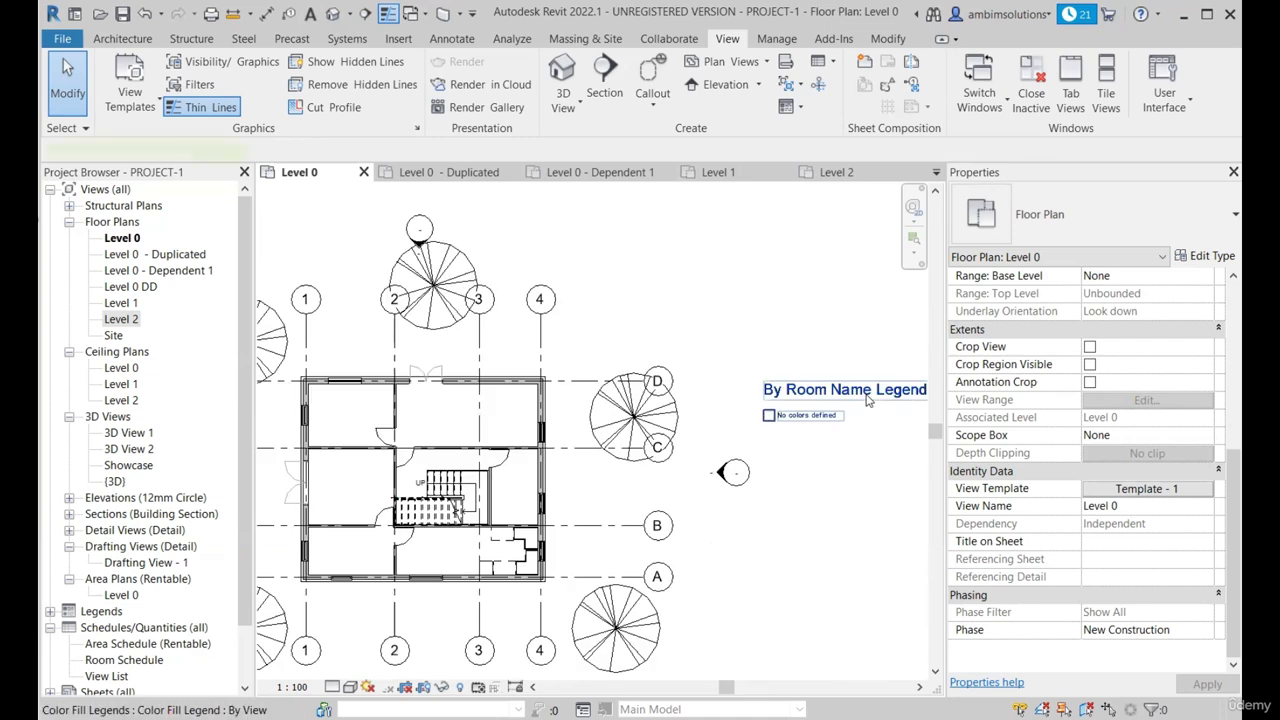
pyautogui.click(868, 399)
pyautogui.scroll(-2, 716, 390)
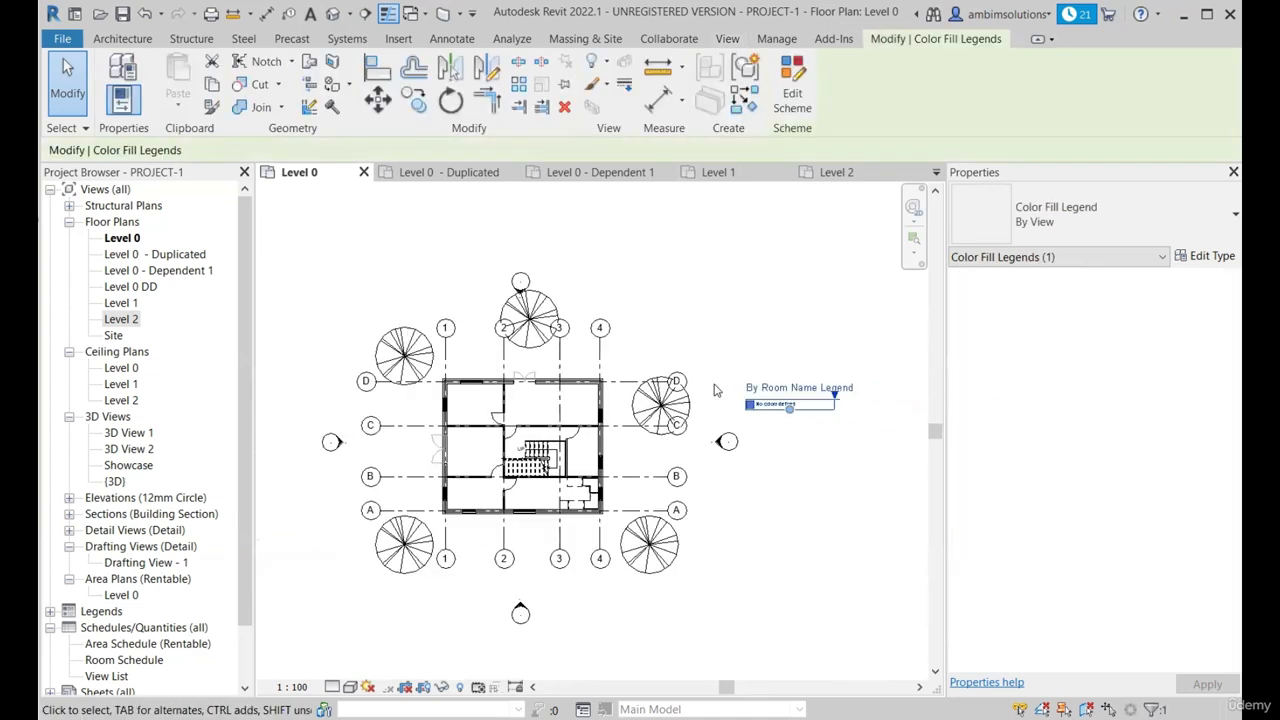
pyautogui.click(716, 390)
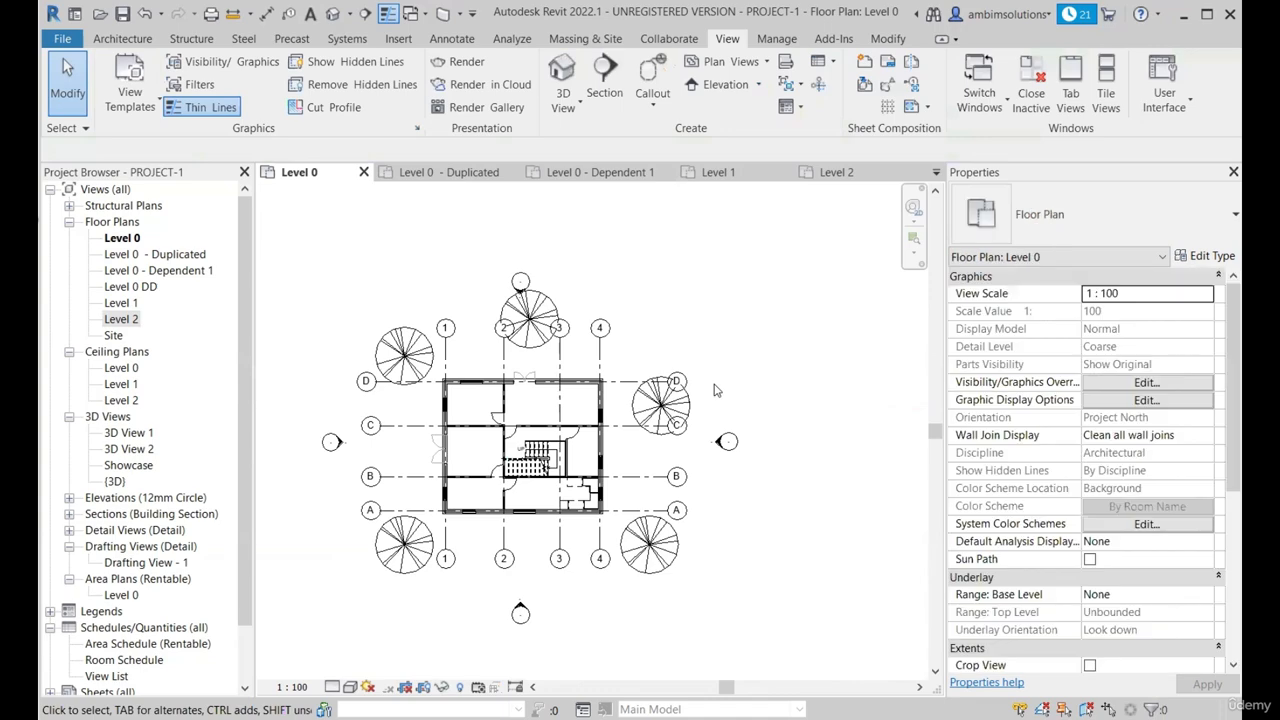
pyautogui.scroll(2, 686, 499)
pyautogui.scroll(-2, 563, 398)
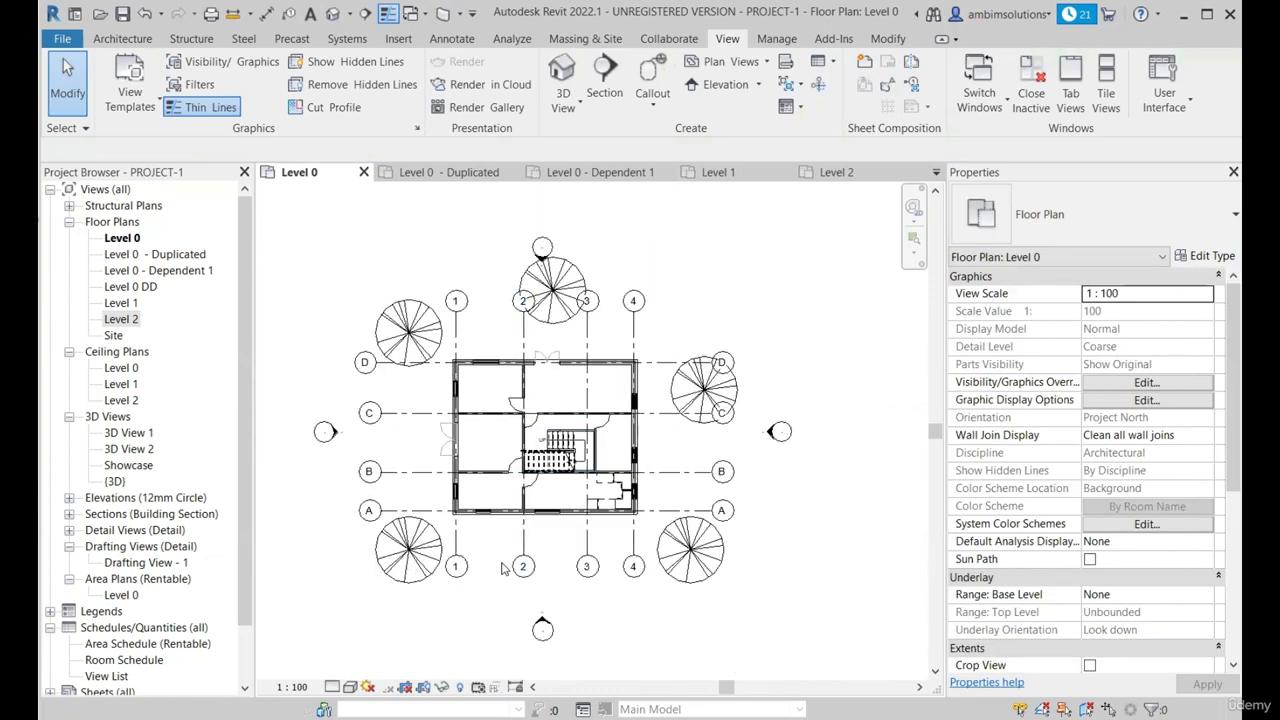
pyautogui.scroll(1, 434, 340)
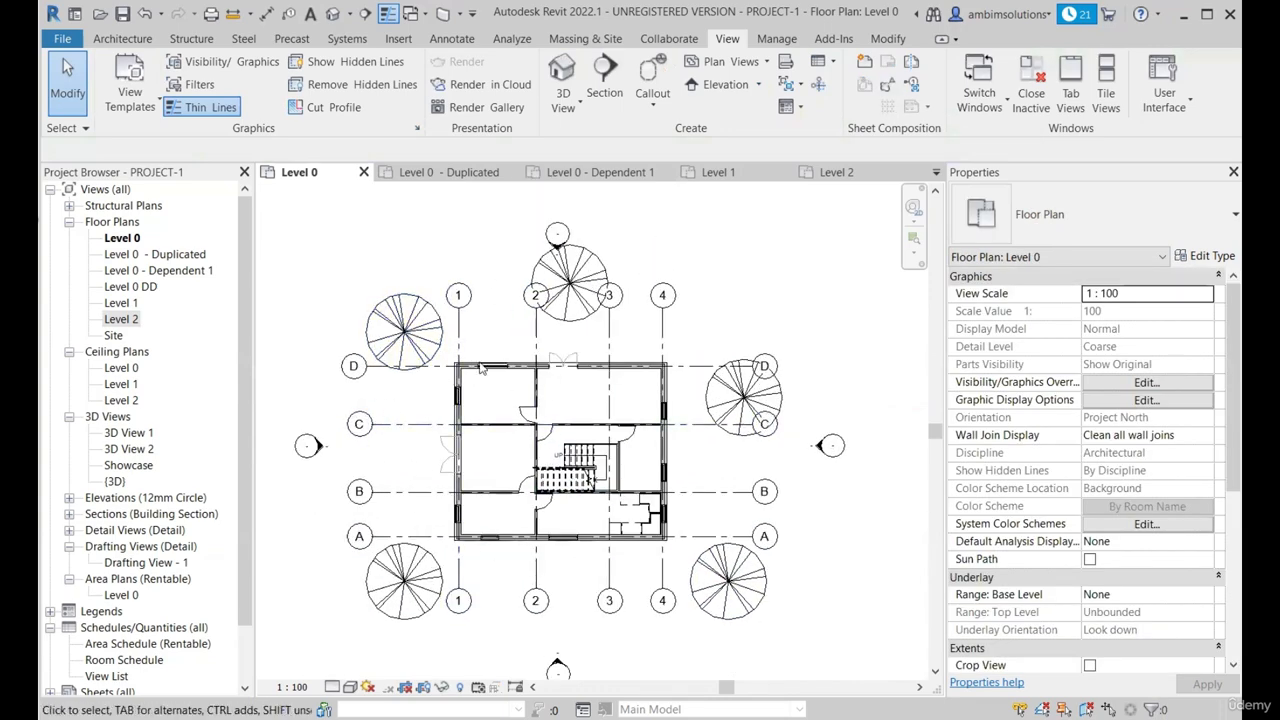
pyautogui.scroll(3, 477, 505)
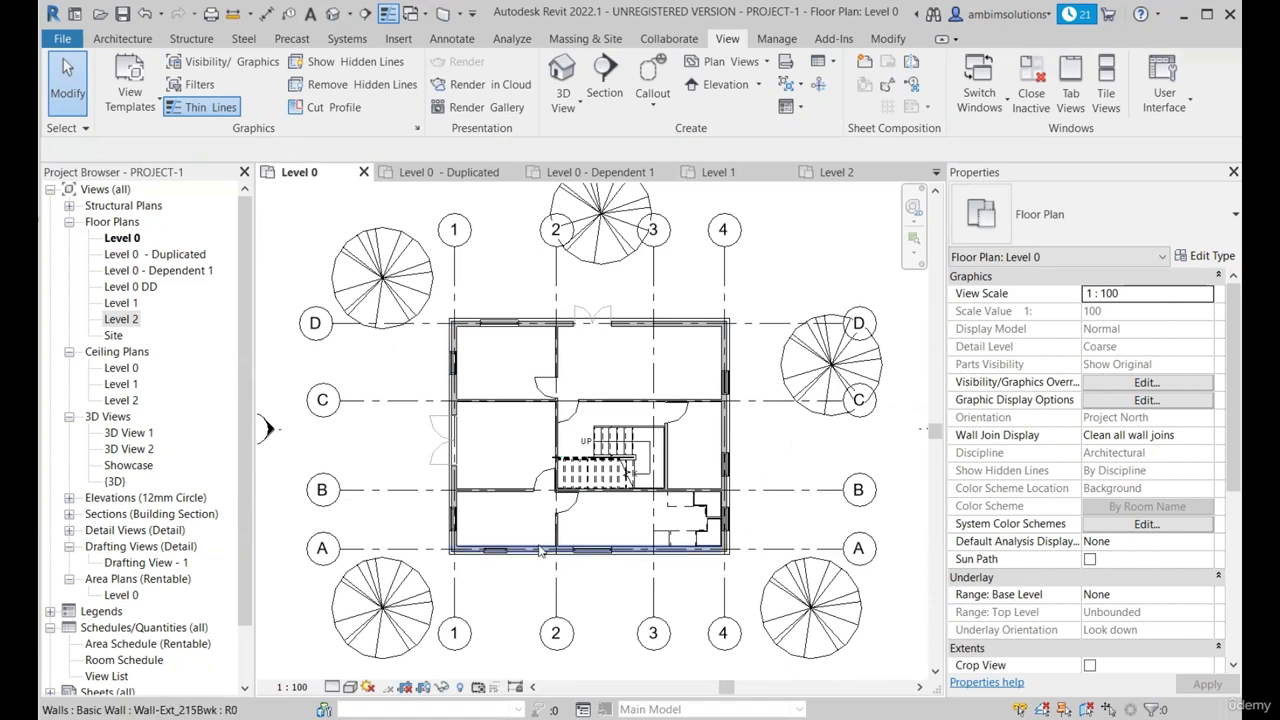
pyautogui.scroll(-2, 512, 480)
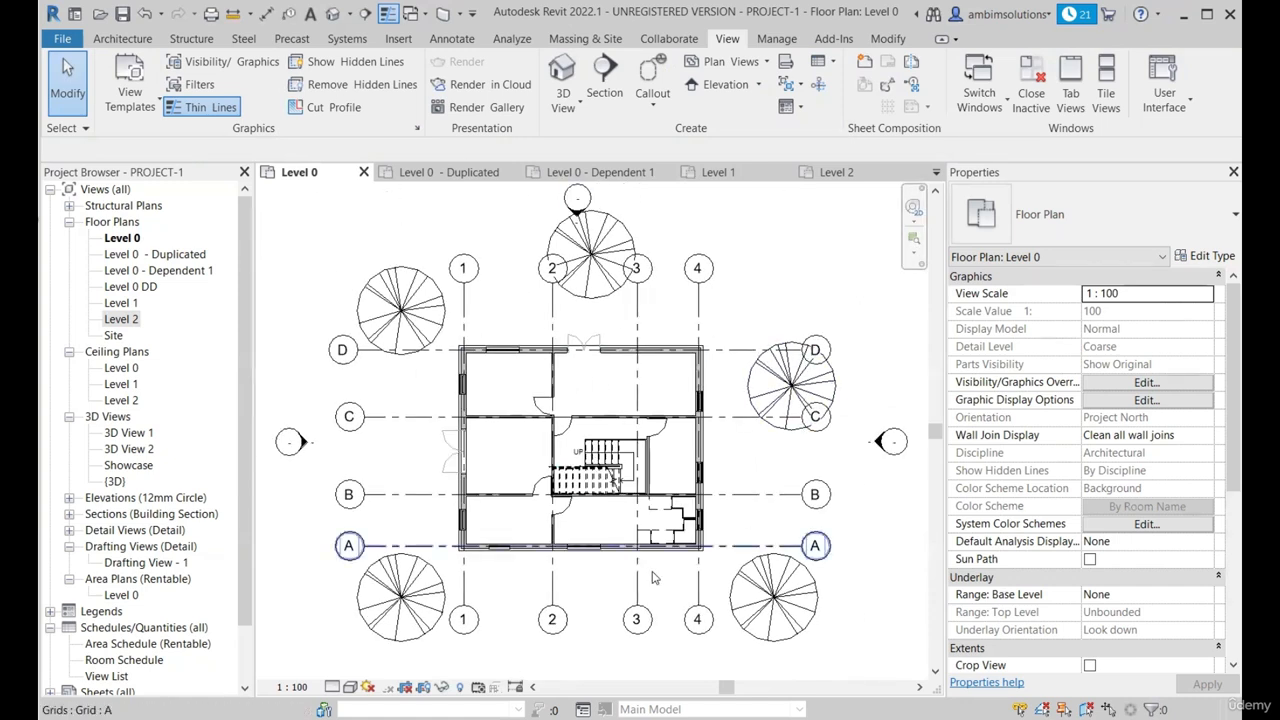
# - Examine the View Range settings and the other view properties of Template - 1, the template assigned to Level 0
pyautogui.scroll(-5, 1100, 550)
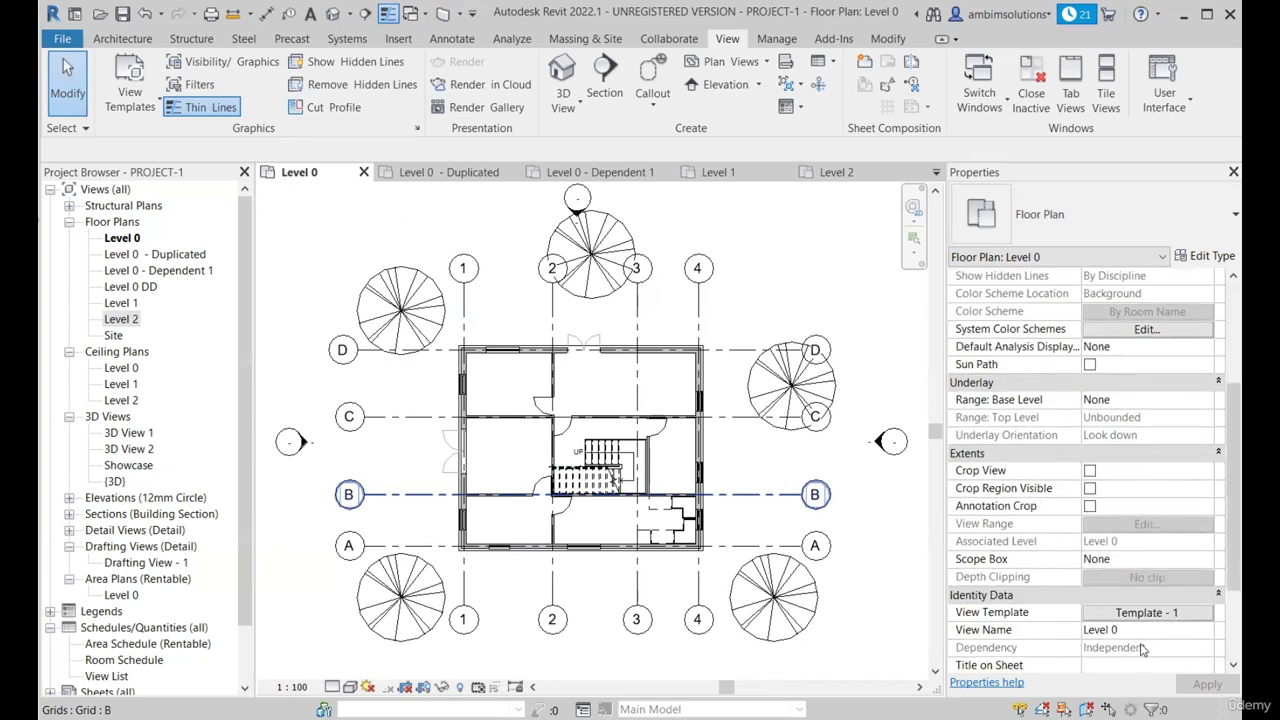
pyautogui.click(1147, 612)
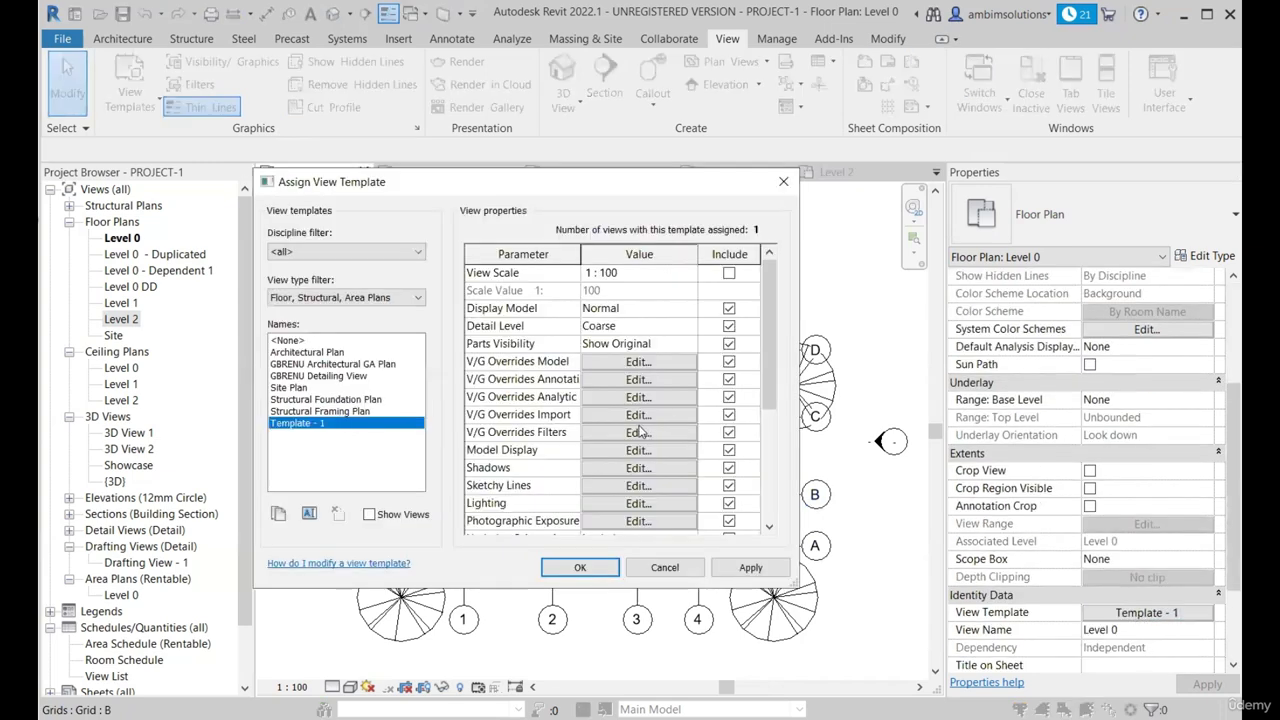
pyautogui.scroll(-3, 620, 440)
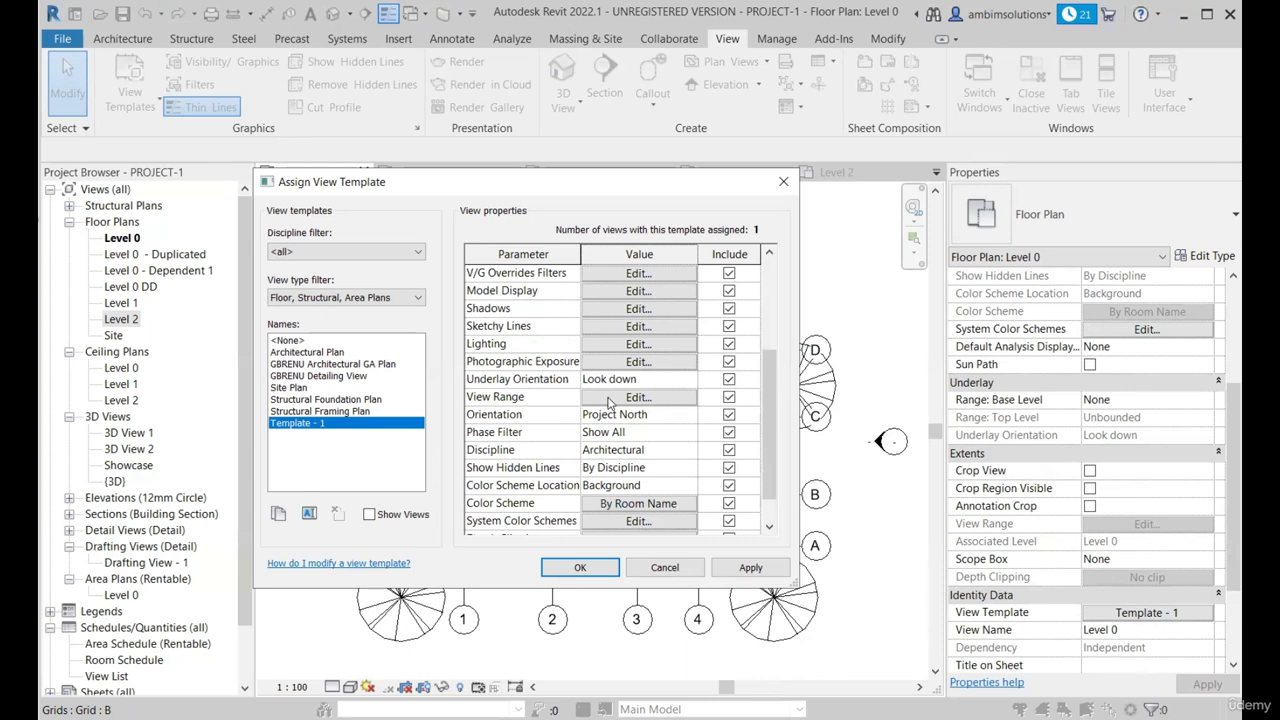
pyautogui.click(608, 398)
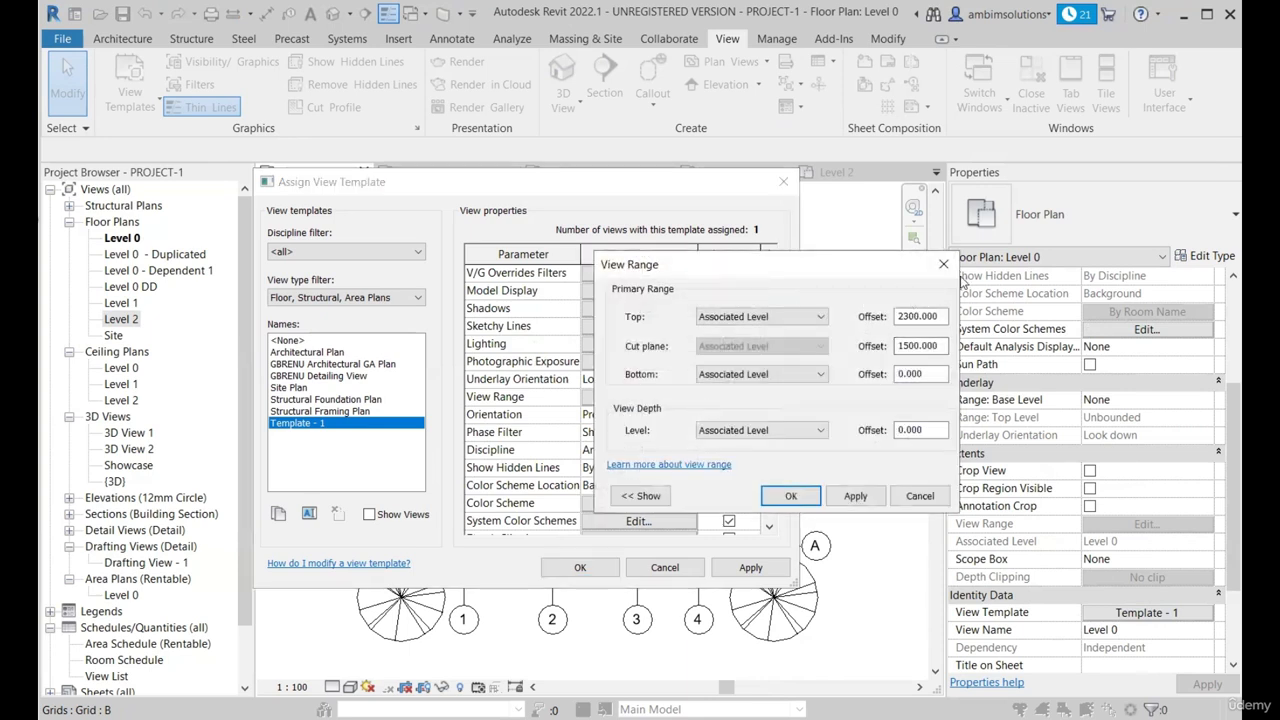
pyautogui.moveTo(745, 270); pyautogui.dragTo(643, 283)
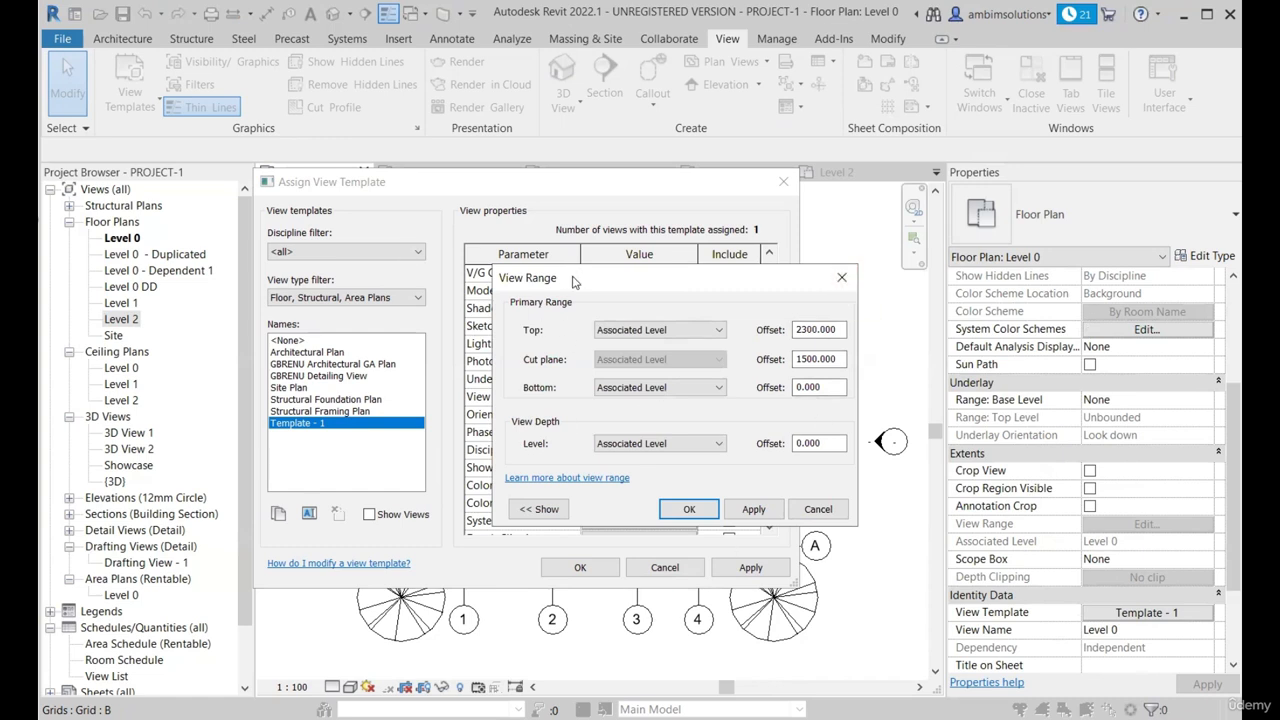
pyautogui.moveTo(601, 282); pyautogui.dragTo(590, 300)
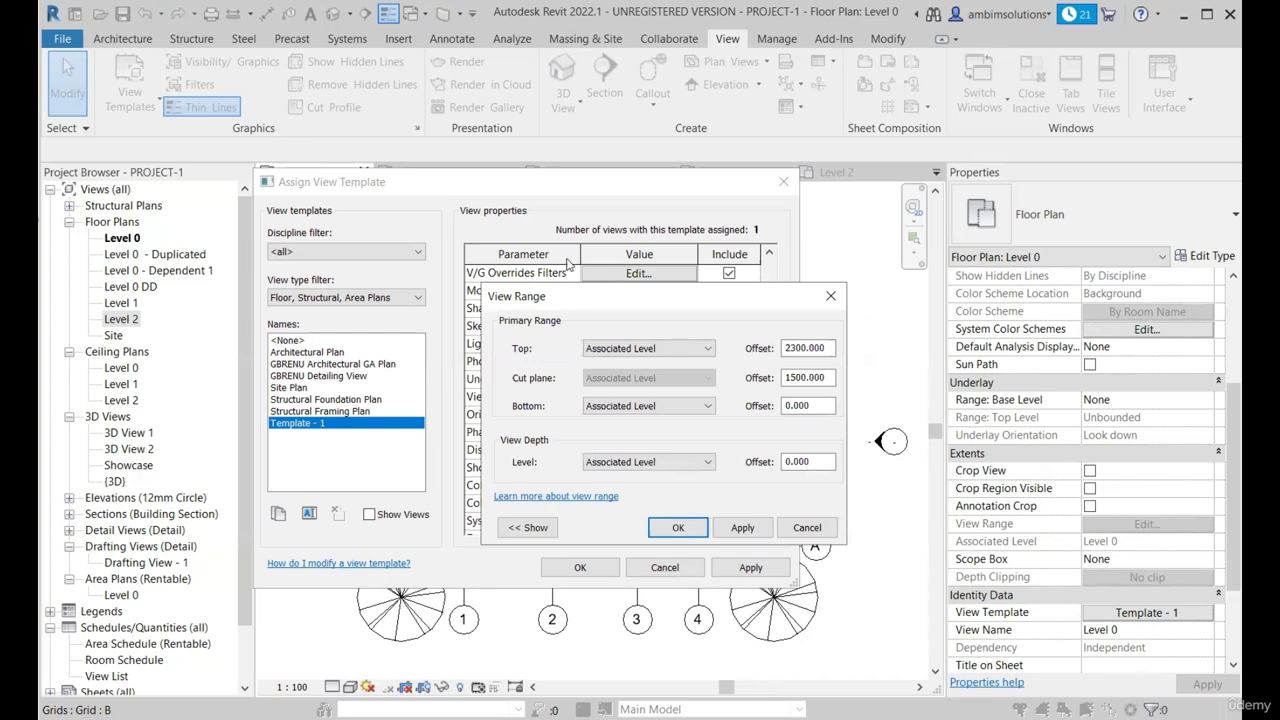
pyautogui.click(831, 303)
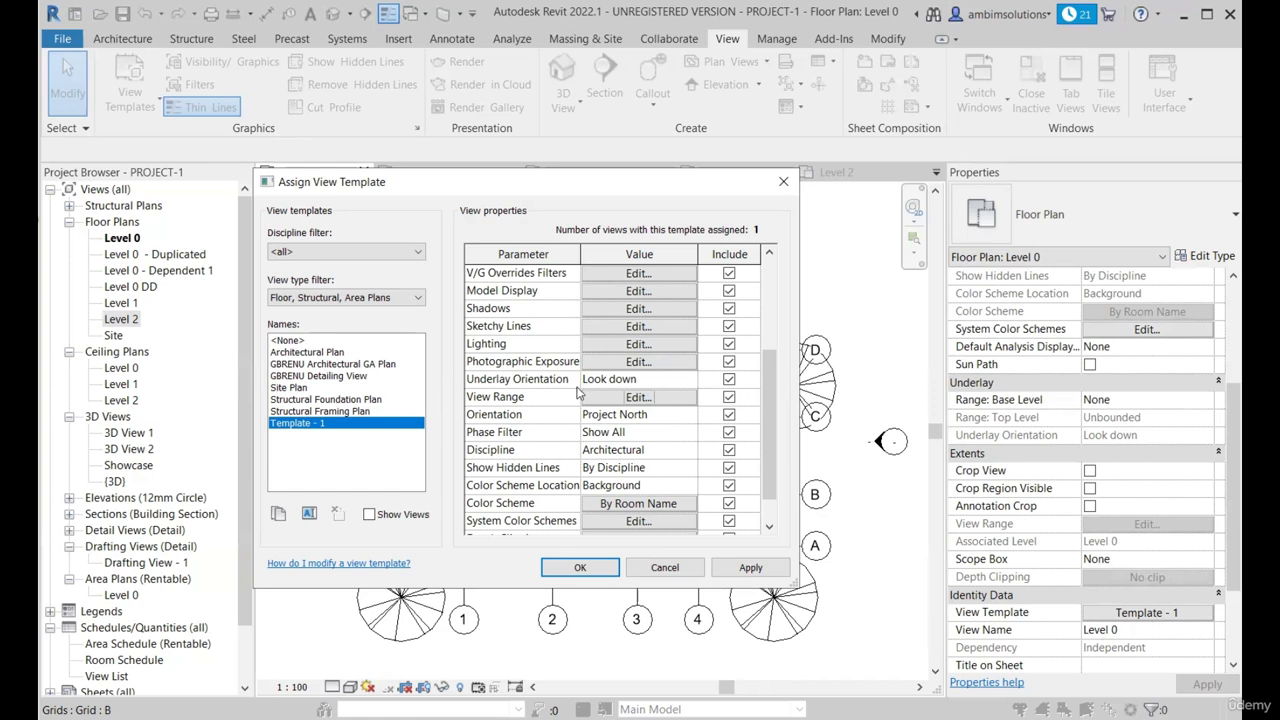
pyautogui.scroll(-1, 577, 393)
pyautogui.scroll(4, 592, 408)
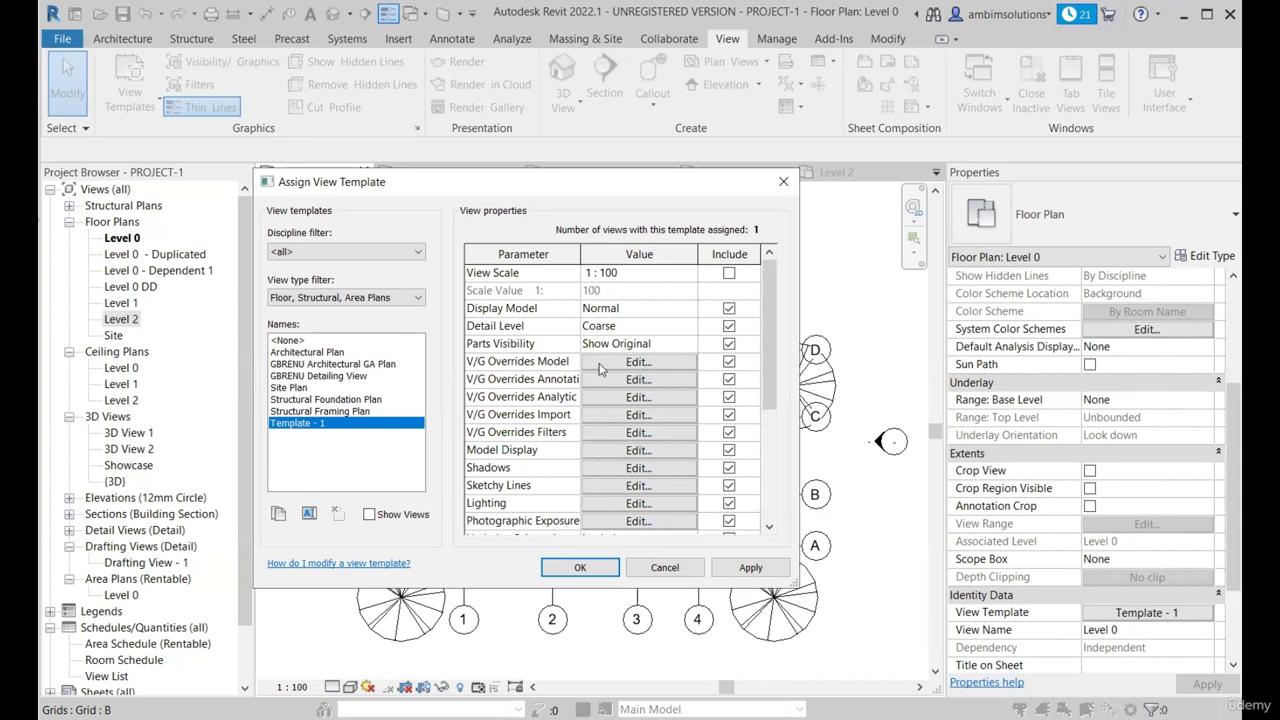
pyautogui.scroll(-2, 607, 346)
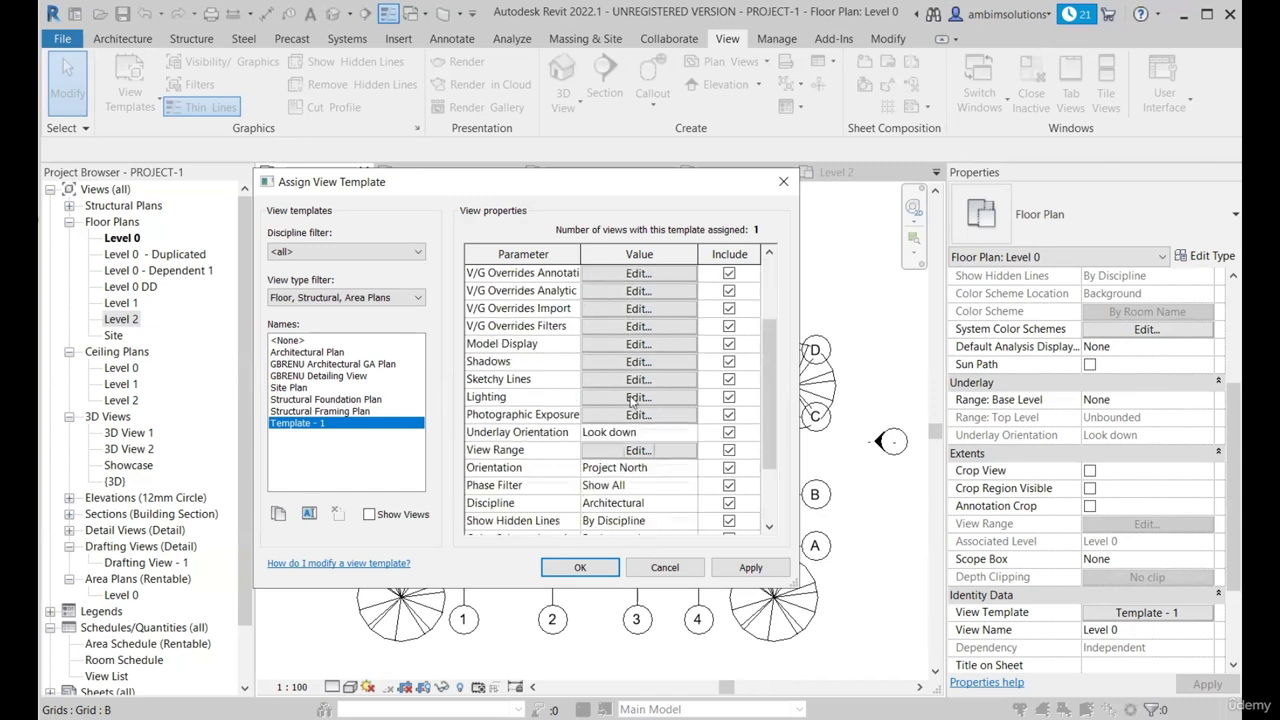
pyautogui.scroll(2, 646, 397)
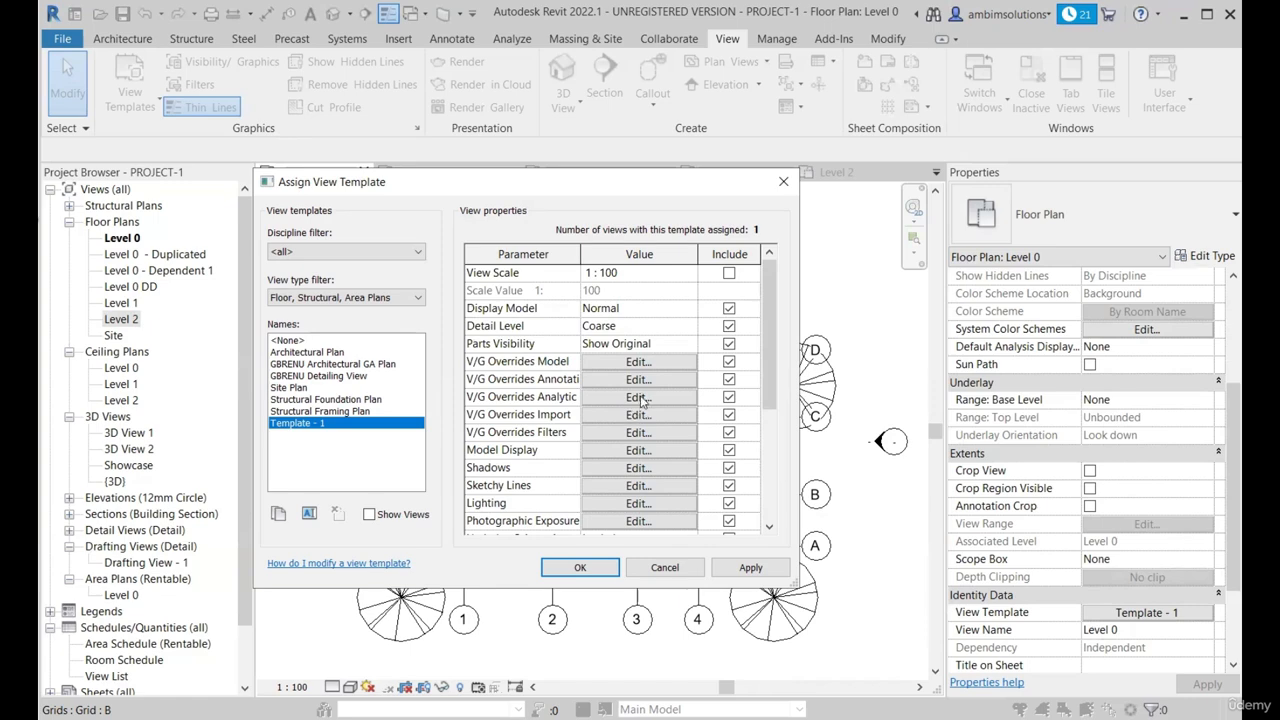
# - Override the Walls cut pattern in Template - 1's model categories with a solid black foreground fill
pyautogui.click(638, 398)
pyautogui.click(417, 155)
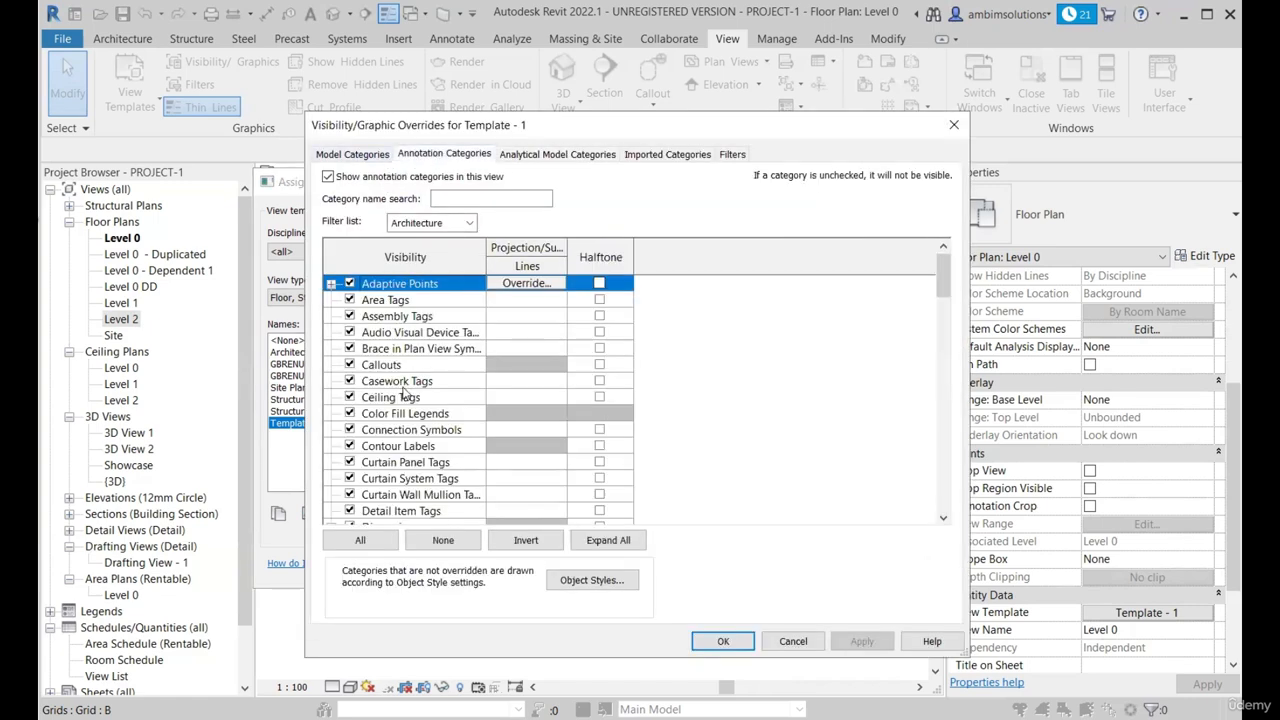
pyautogui.click(355, 155)
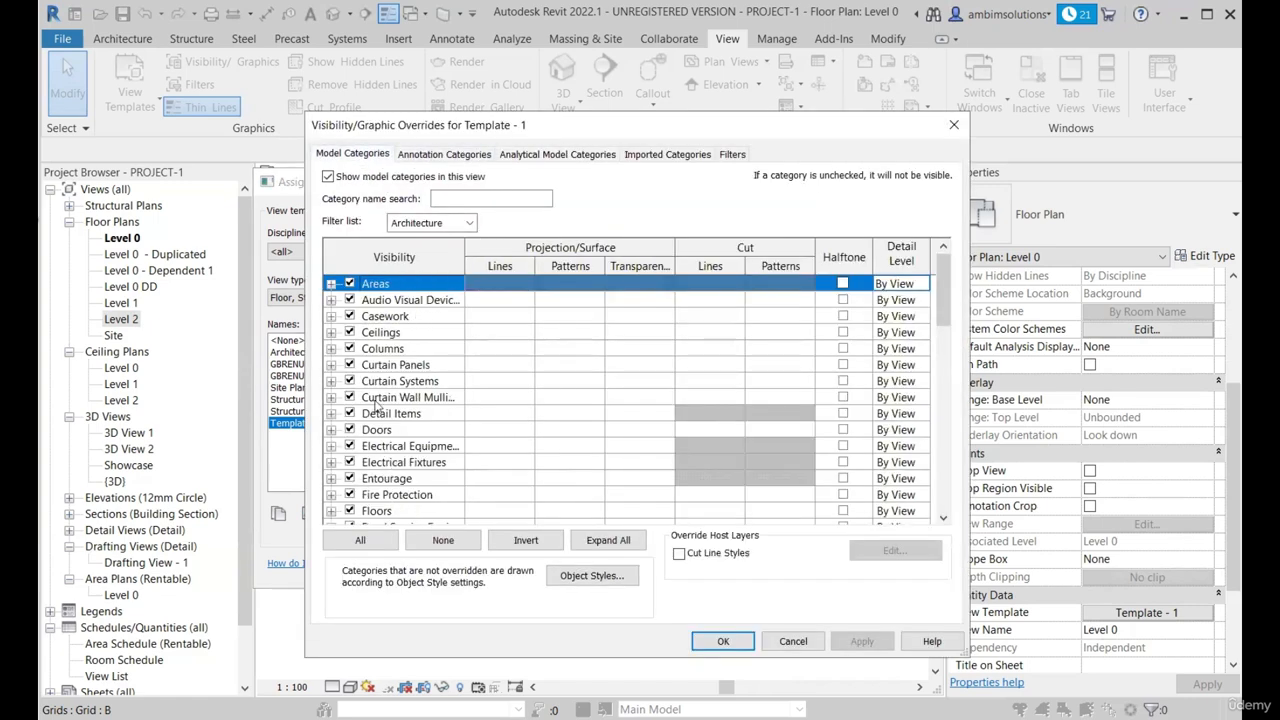
pyautogui.scroll(-10, 410, 400)
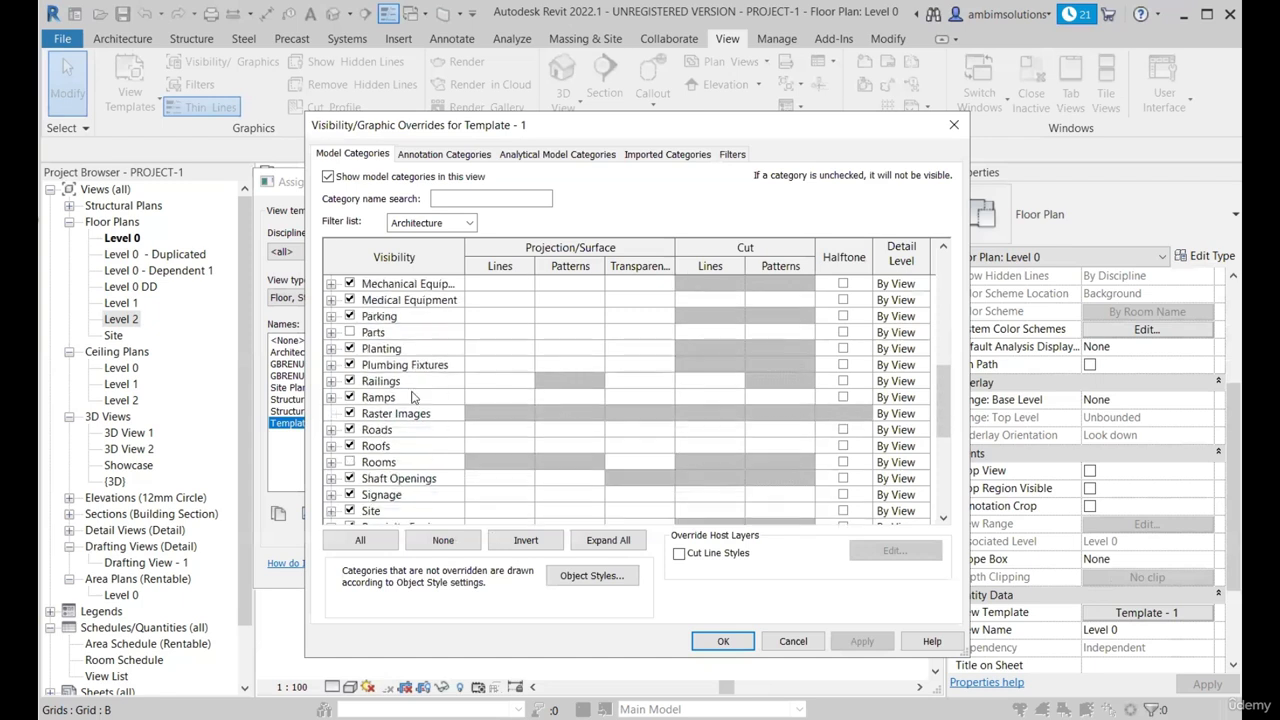
pyautogui.scroll(-3, 413, 397)
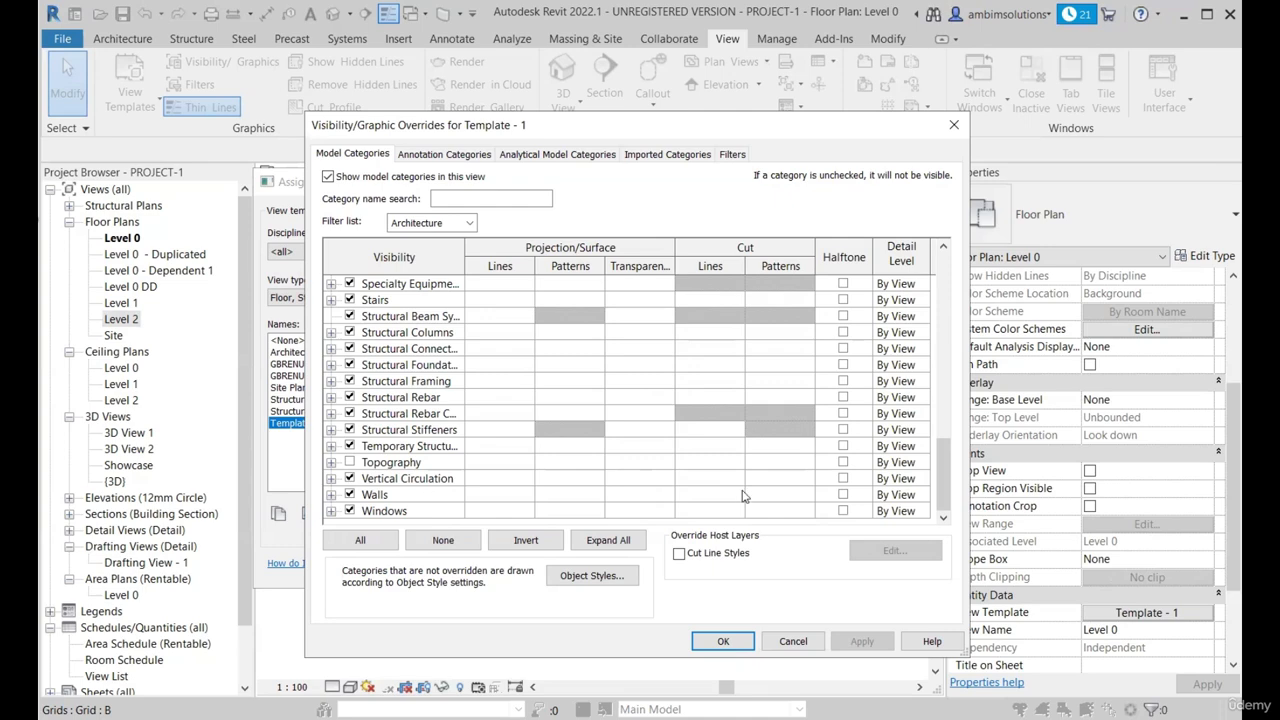
pyautogui.click(778, 497)
pyautogui.click(778, 495)
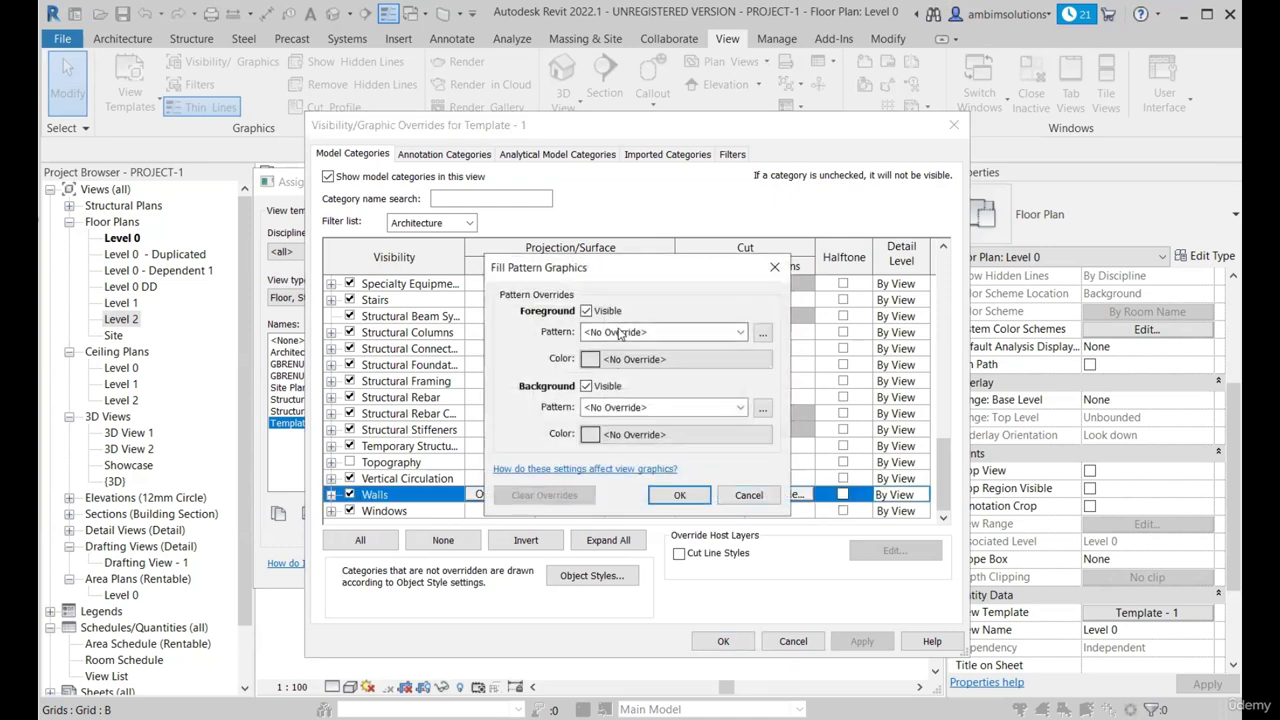
pyautogui.click(670, 332)
pyautogui.click(620, 60)
pyautogui.click(645, 360)
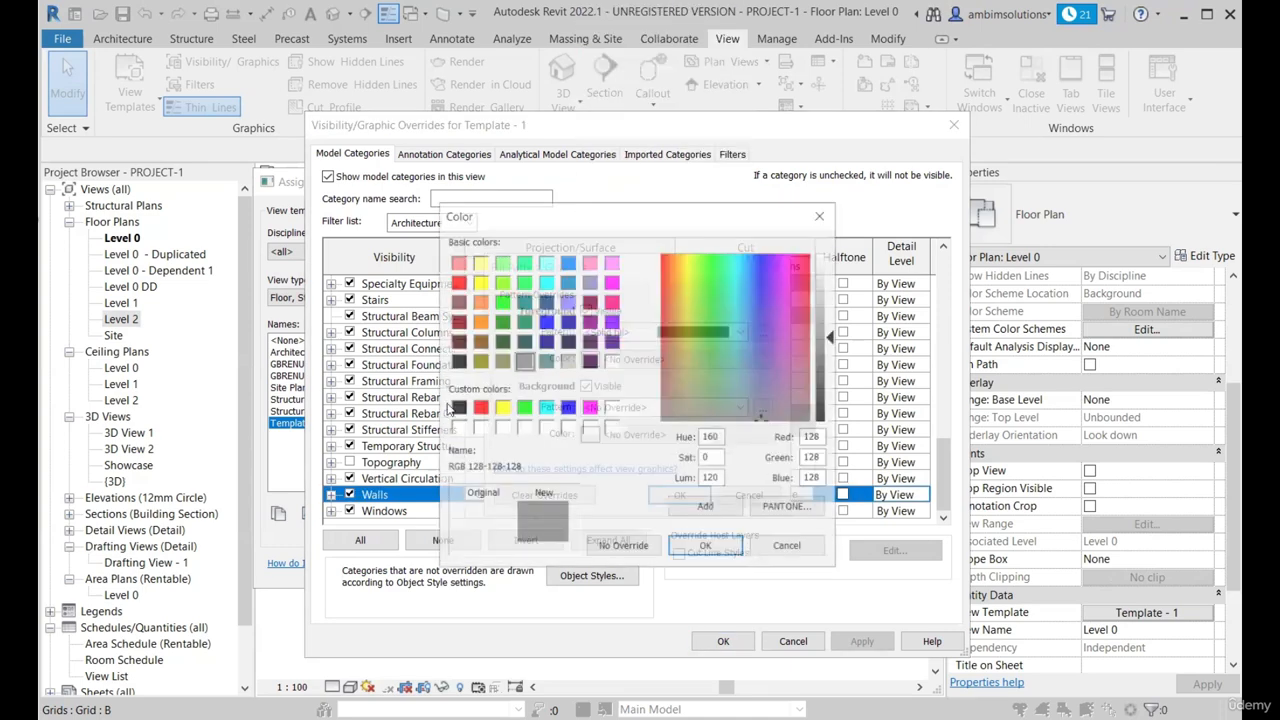
pyautogui.click(458, 408)
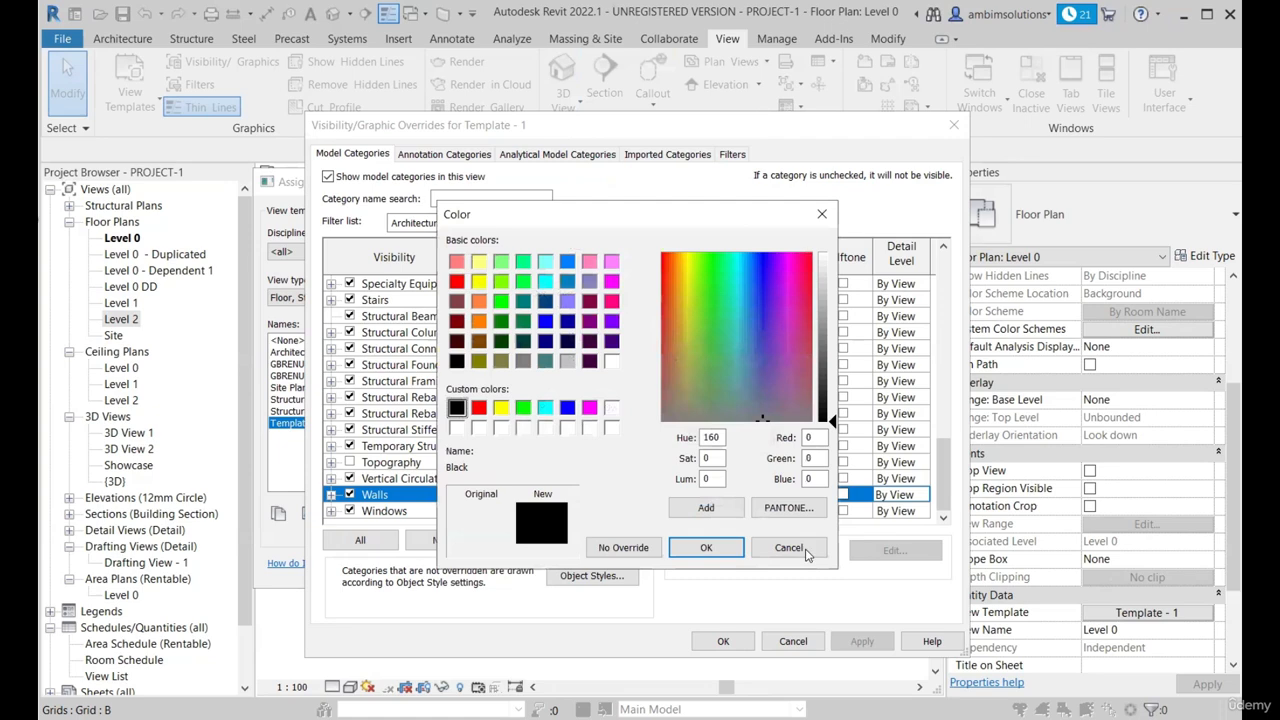
pyautogui.click(718, 546)
pyautogui.click(666, 495)
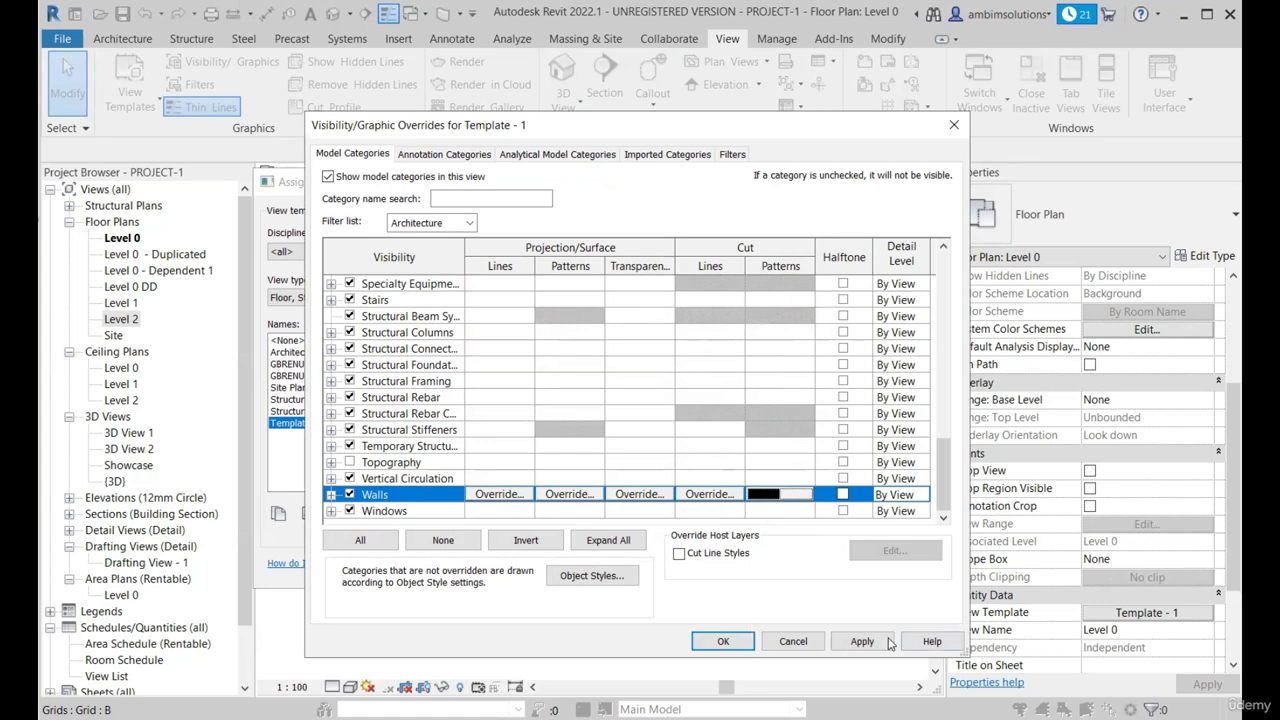
# - Set the Doors and Windows model categories to halftone in Template - 1 and apply the template to Level 0
pyautogui.scroll(7, 410, 435)
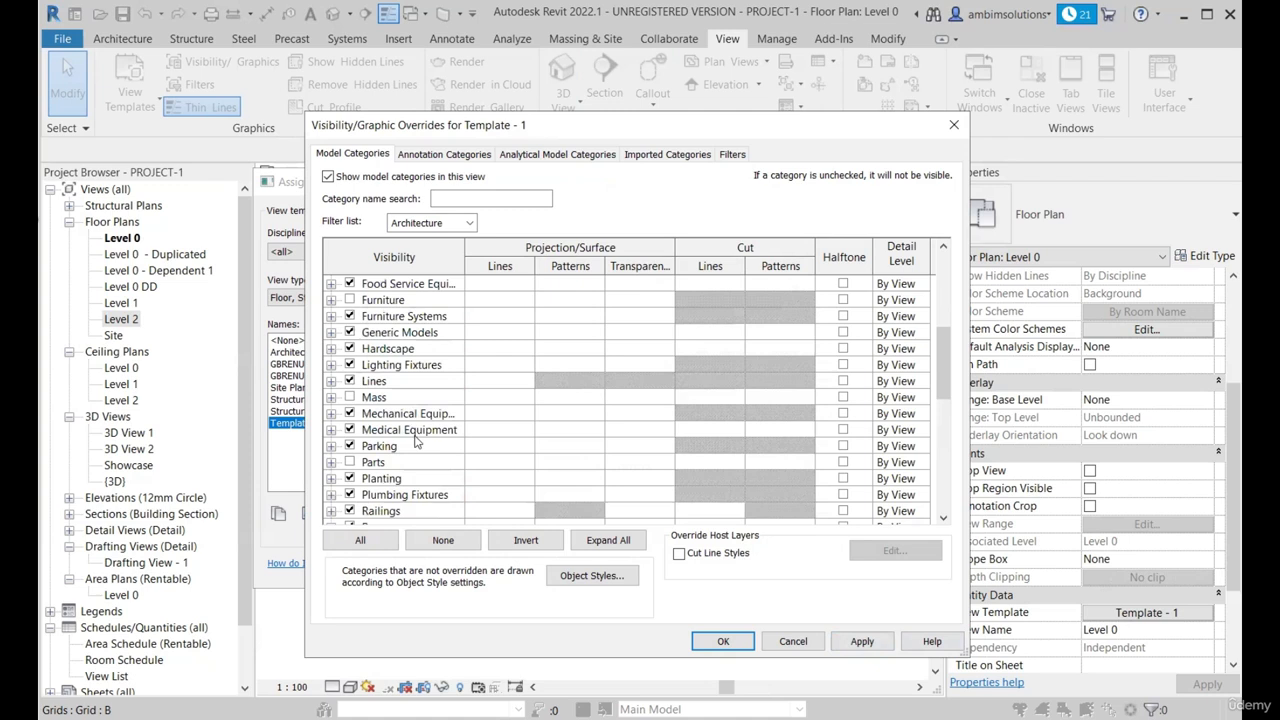
pyautogui.scroll(3, 376, 372)
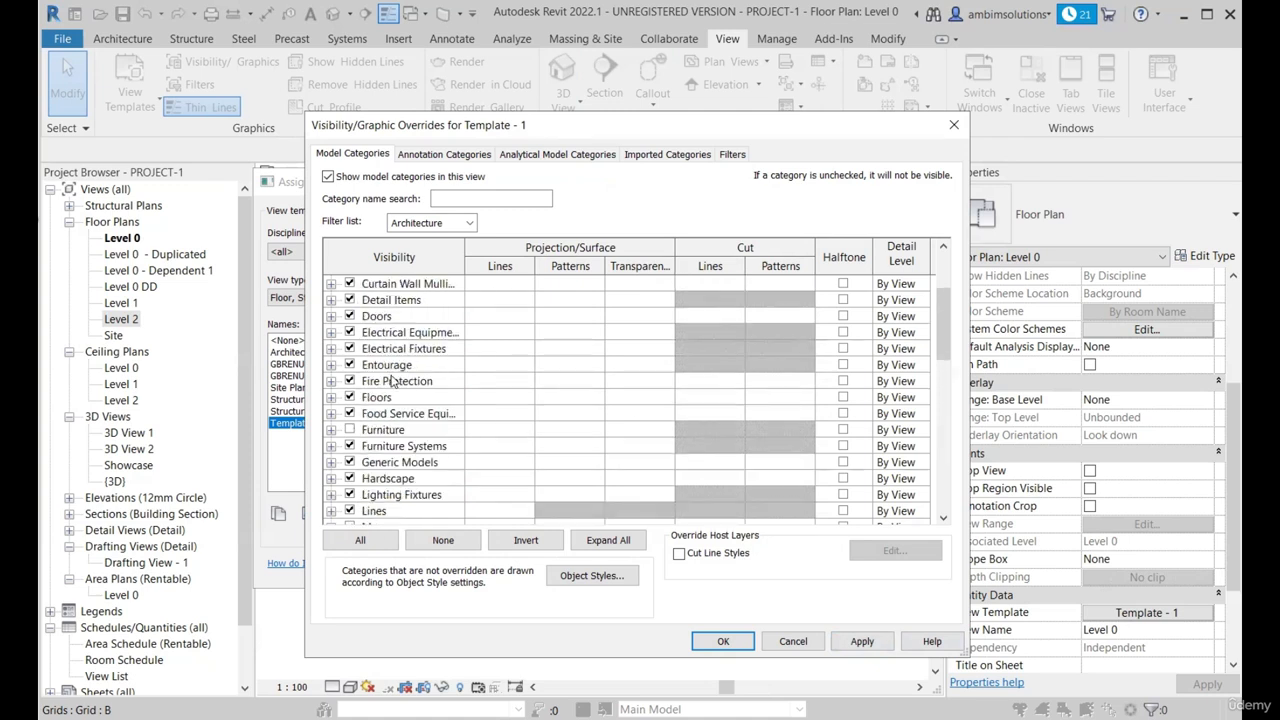
pyautogui.click(842, 333)
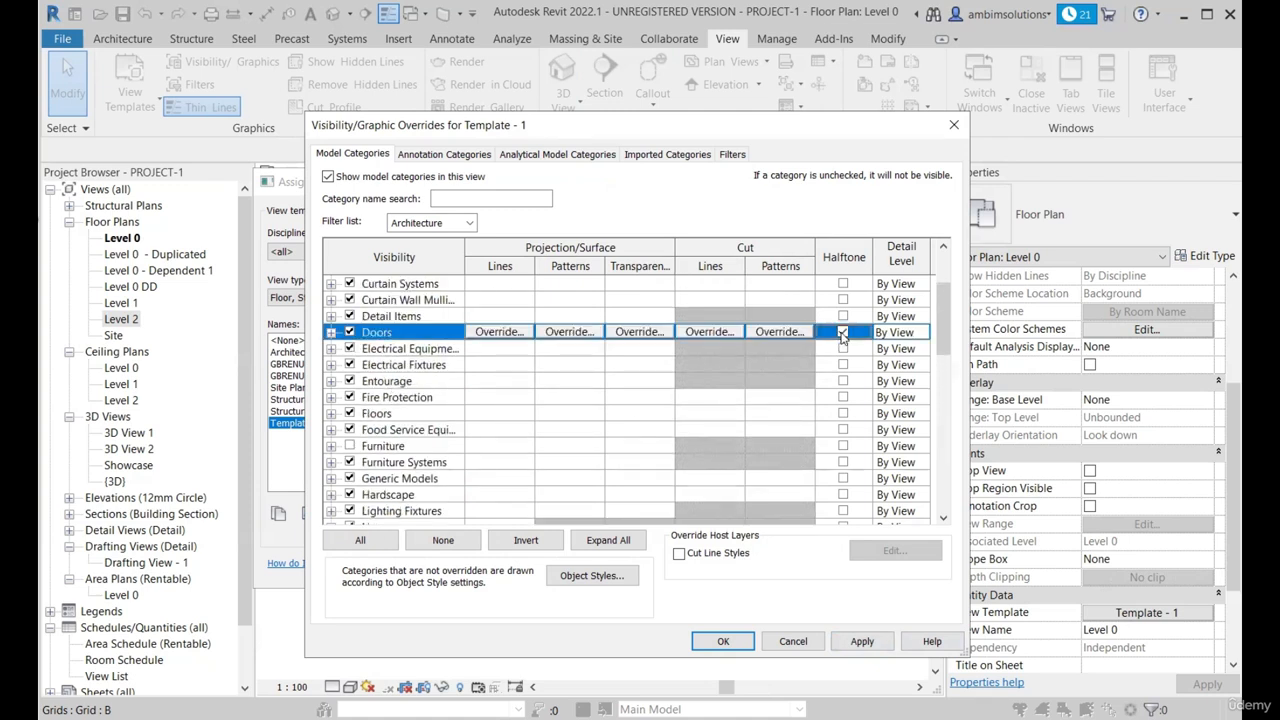
pyautogui.scroll(1, 800, 388)
pyautogui.scroll(-10, 494, 384)
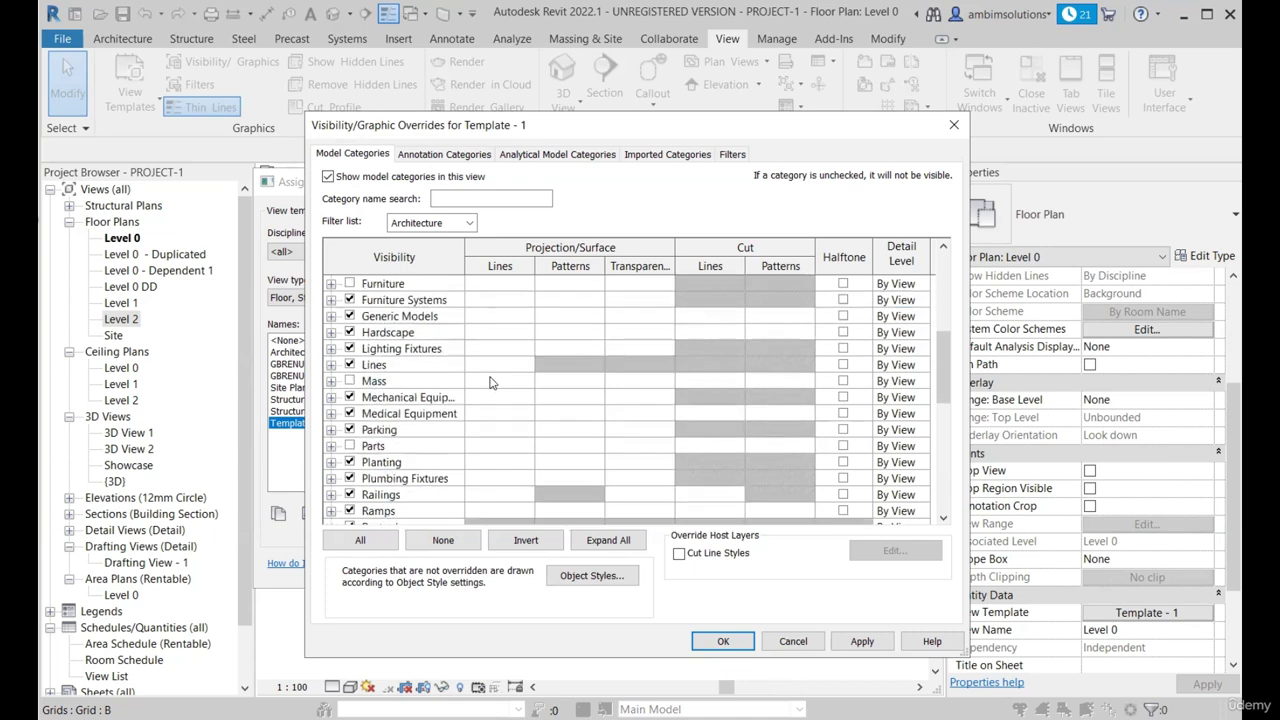
pyautogui.click(843, 511)
pyautogui.click(870, 641)
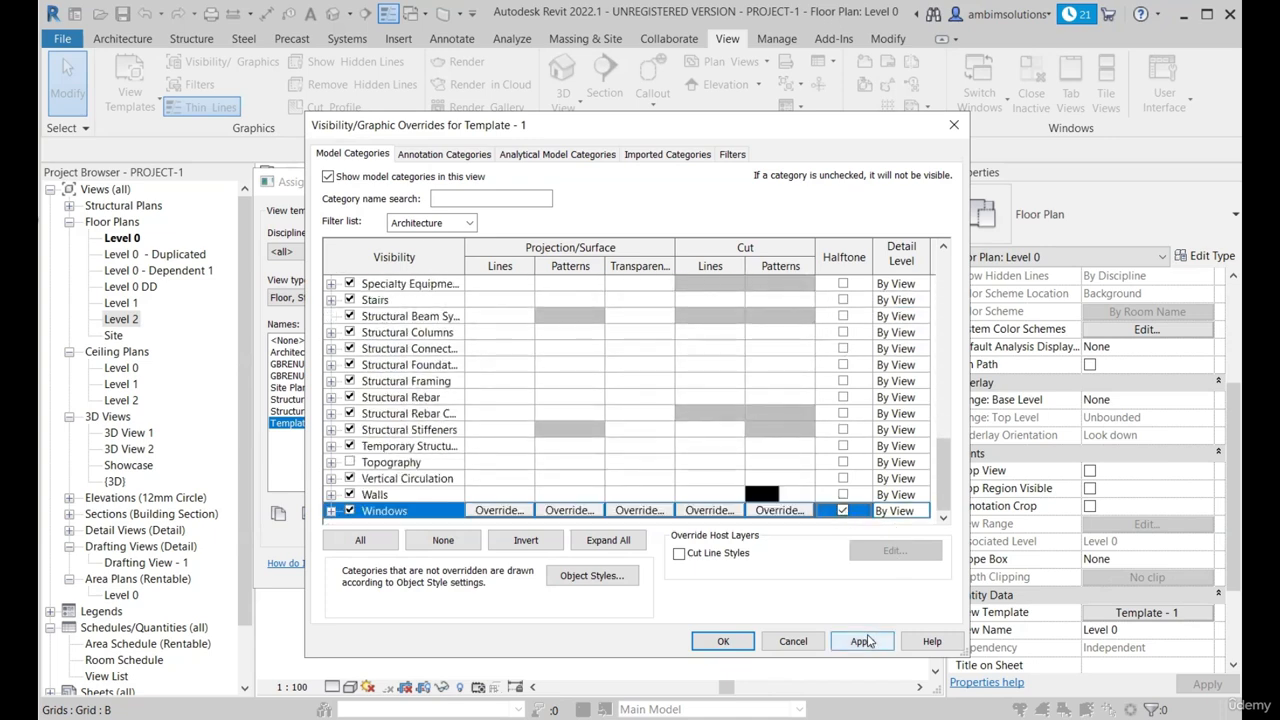
pyautogui.click(723, 641)
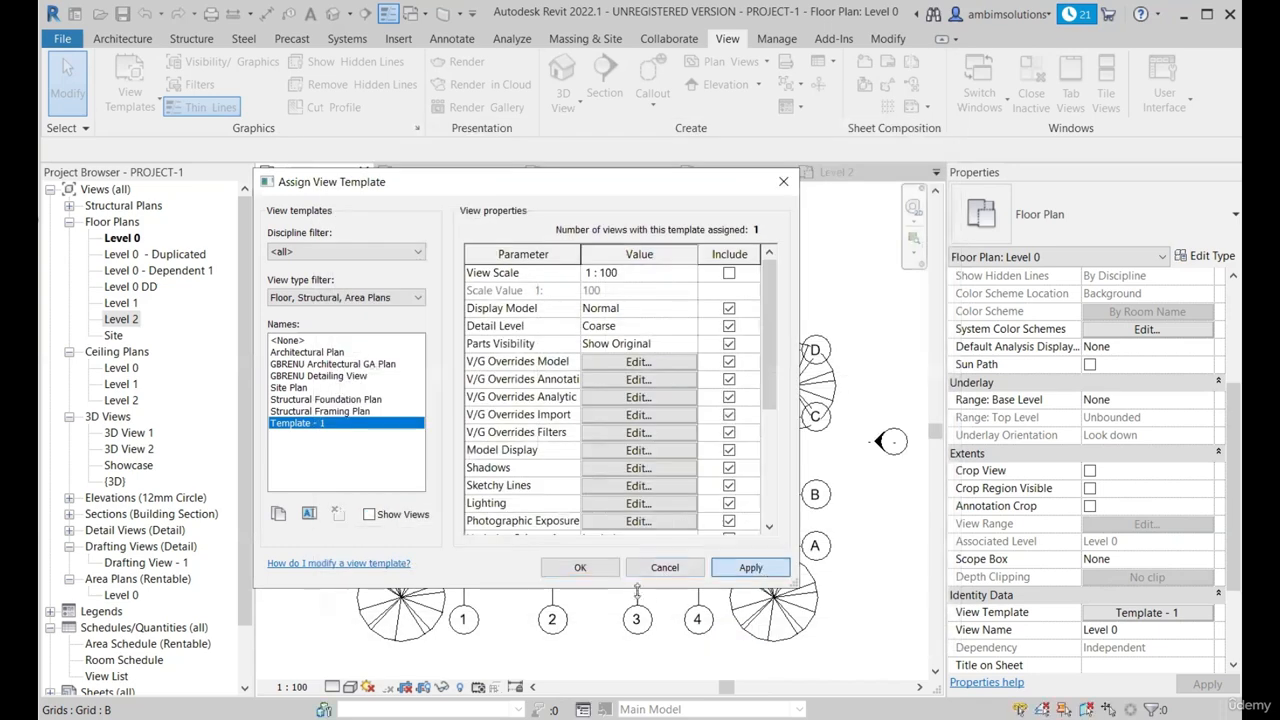
pyautogui.click(580, 567)
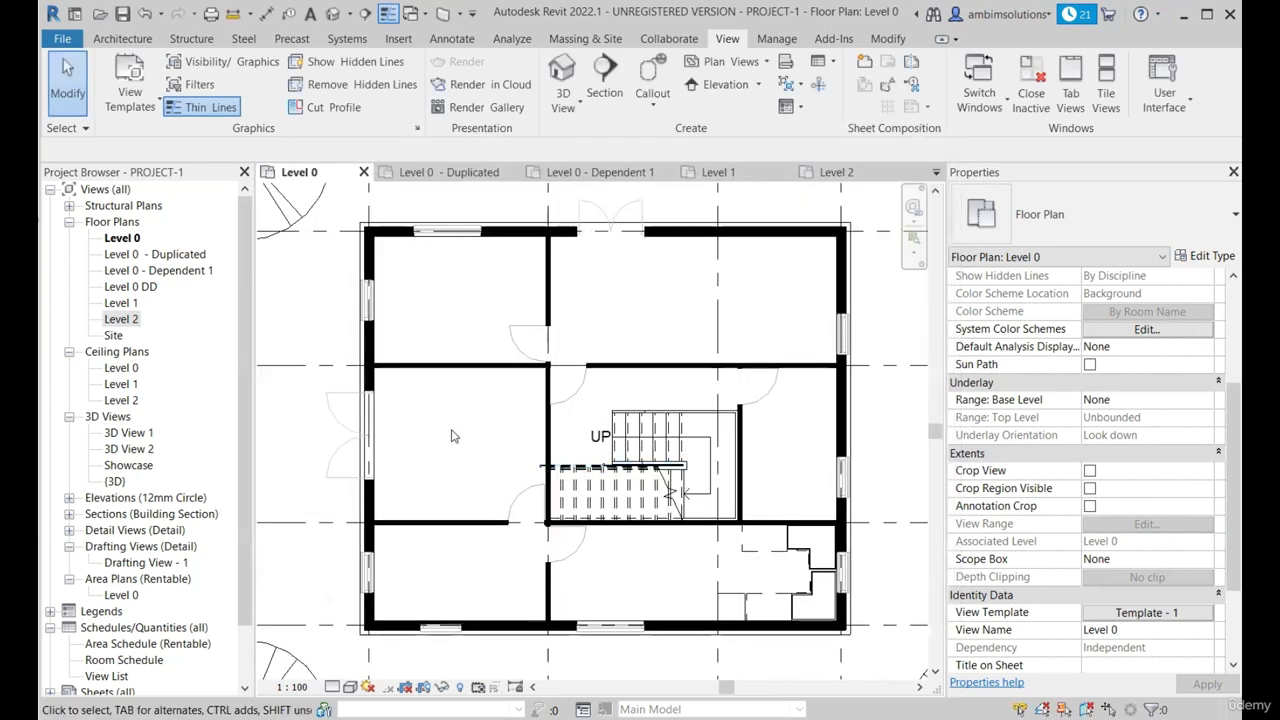
# - Inspect the walls, doors and windows of the Level 0 plan for the effect of the template's graphic overrides
pyautogui.scroll(-2, 451, 434)
pyautogui.scroll(2, 408, 355)
pyautogui.scroll(4, 864, 314)
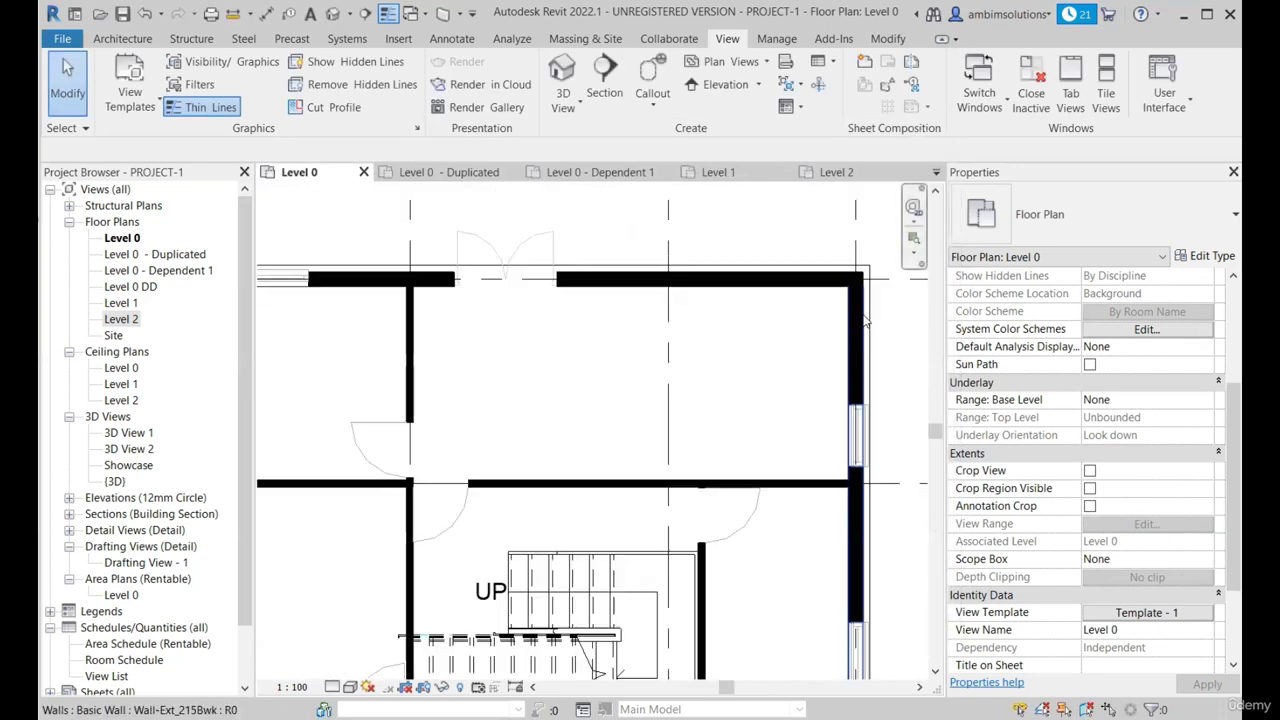
pyautogui.scroll(-5, 859, 274)
pyautogui.scroll(4, 871, 455)
pyautogui.scroll(-3, 853, 333)
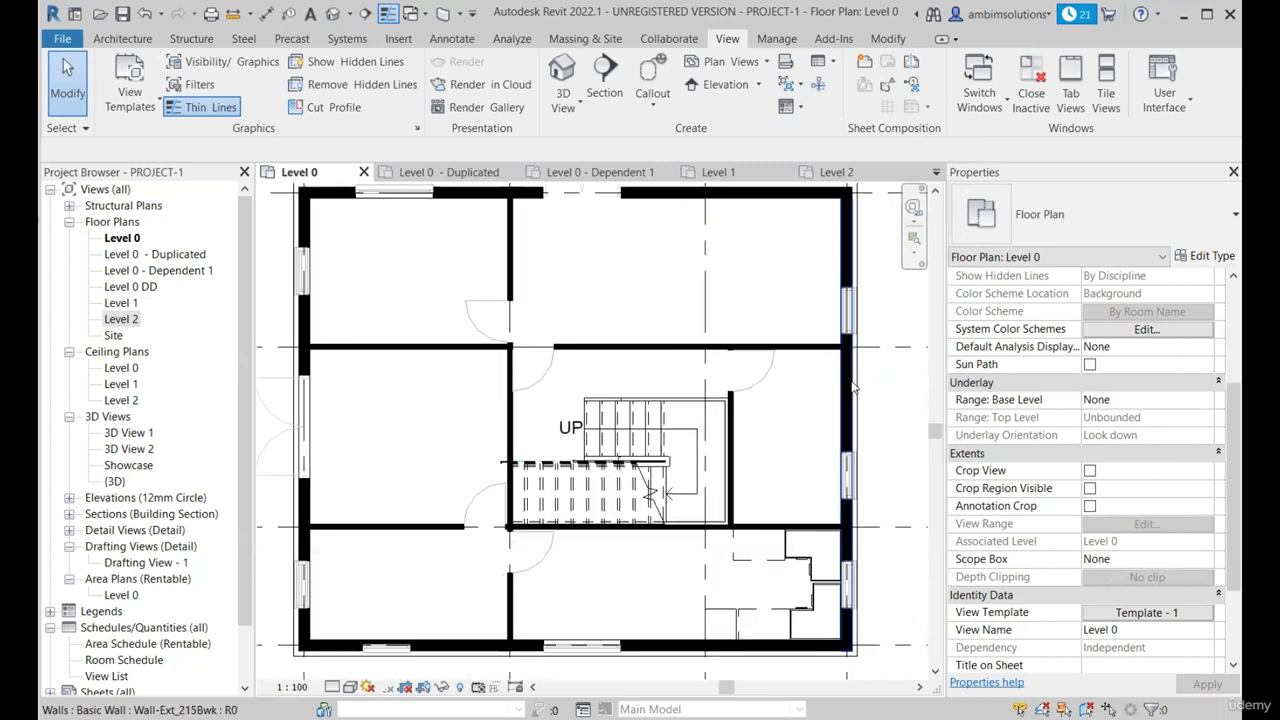
pyautogui.scroll(6, 816, 406)
pyautogui.scroll(-5, 816, 406)
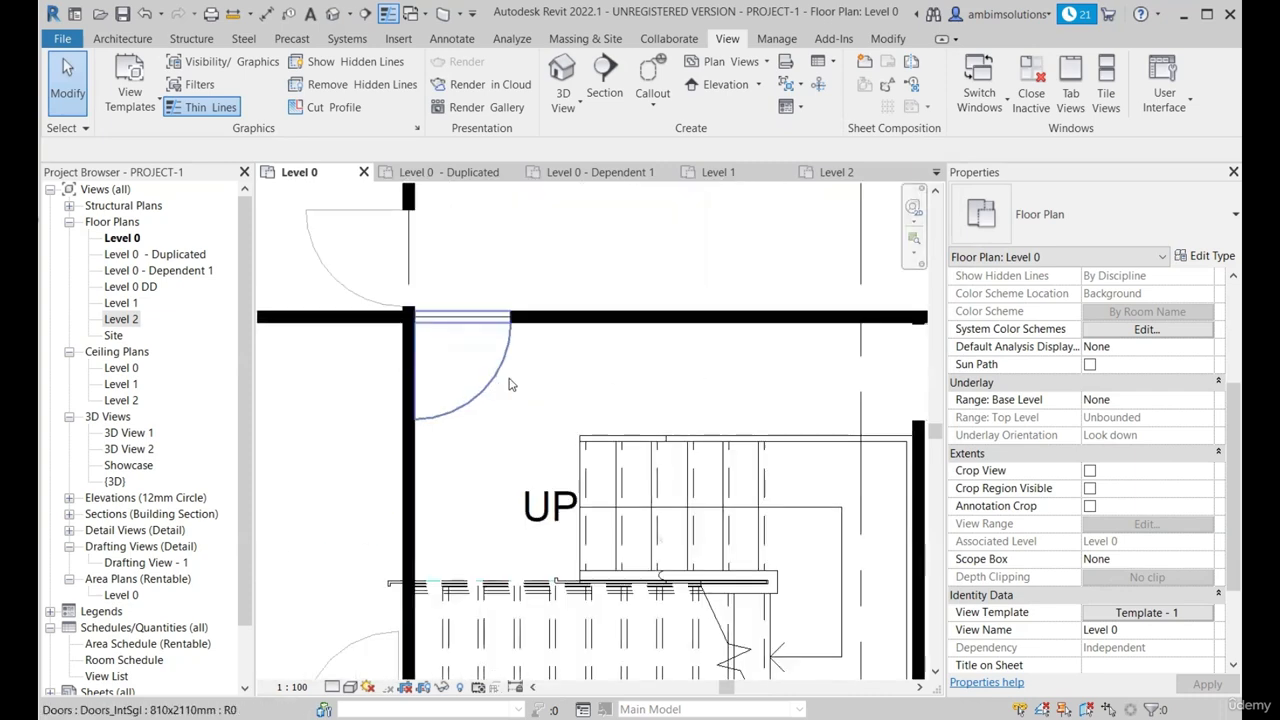
pyautogui.scroll(2, 706, 310)
pyautogui.scroll(-4, 706, 310)
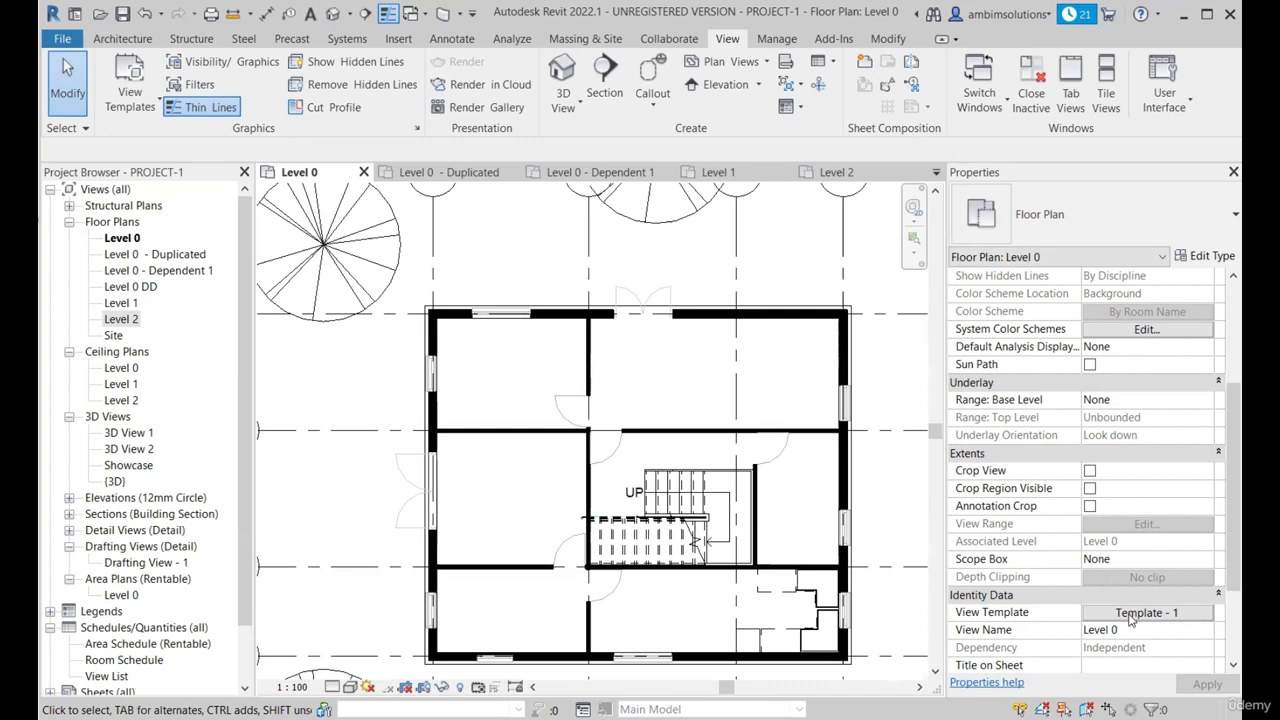
pyautogui.scroll(-2, 503, 390)
pyautogui.scroll(1, 702, 494)
# - Review the model category overrides of Level 0 while Template - 1 is assigned, without changing anything
pyautogui.press('v')
pyautogui.press('v')
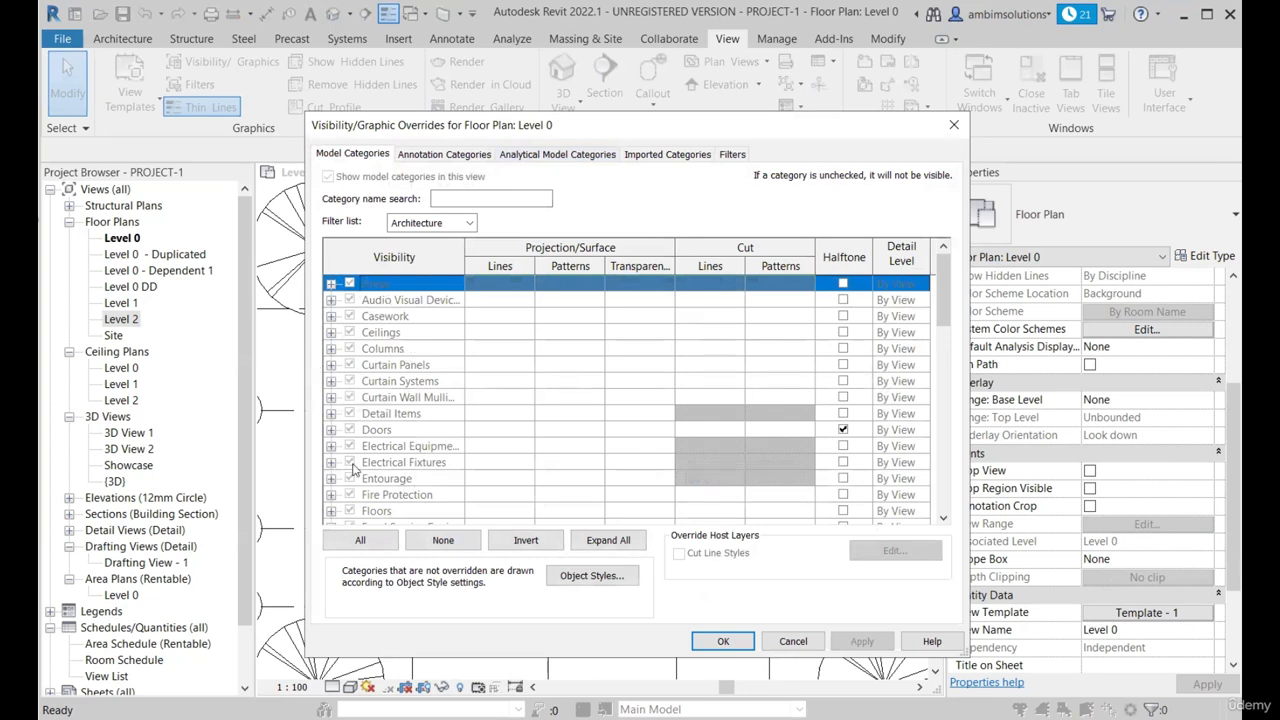
pyautogui.scroll(-2, 443, 381)
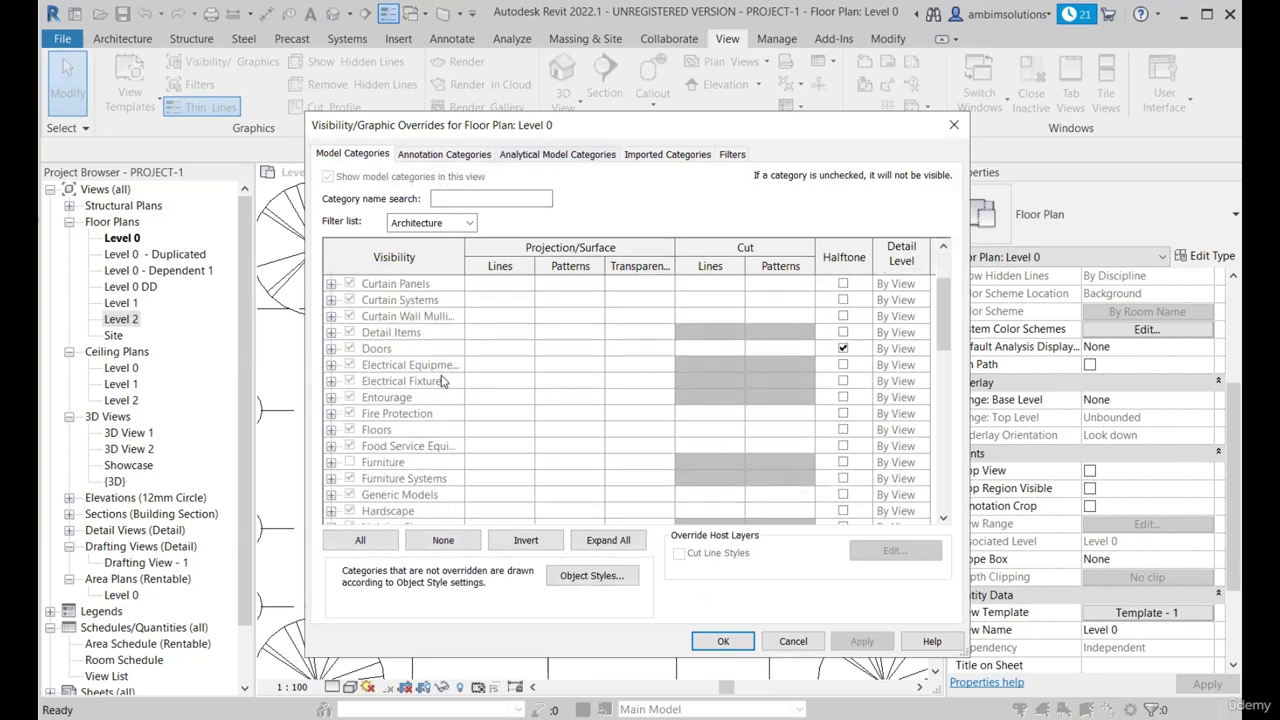
pyautogui.scroll(-5, 443, 381)
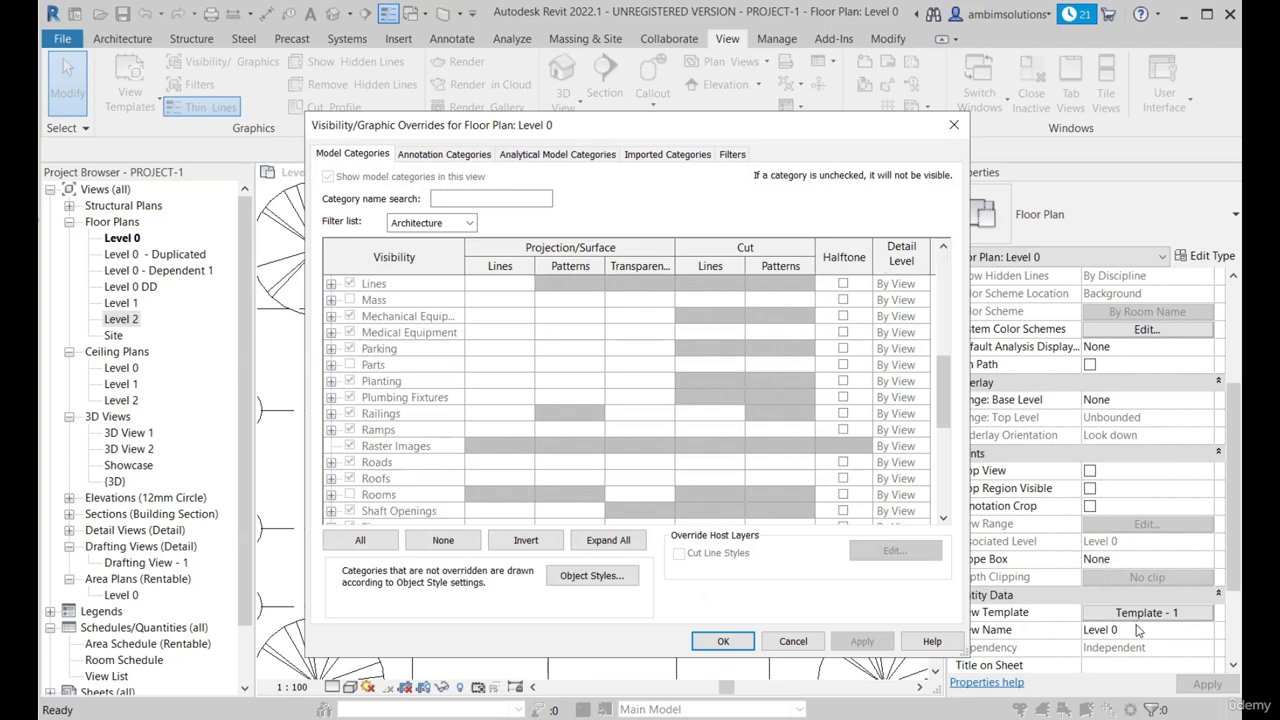
pyautogui.click(954, 125)
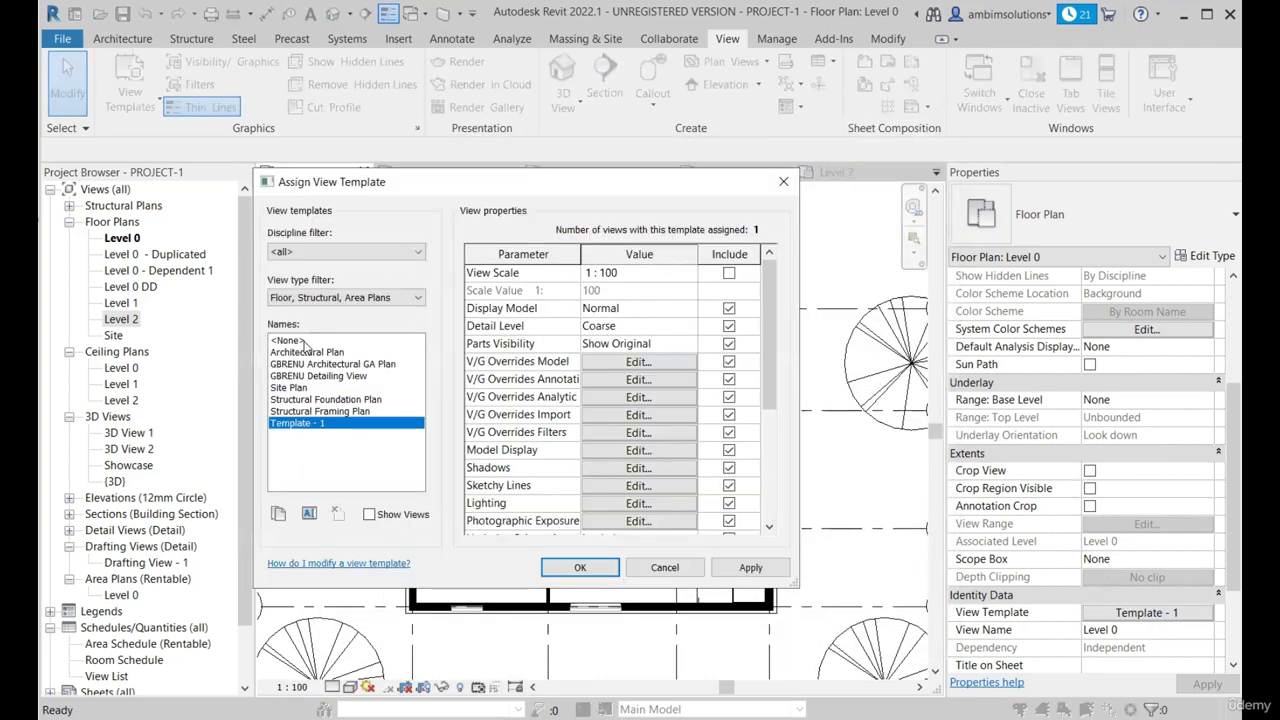
# - Remove the view template from Level 0 by assigning <None>
pyautogui.click(286, 340)
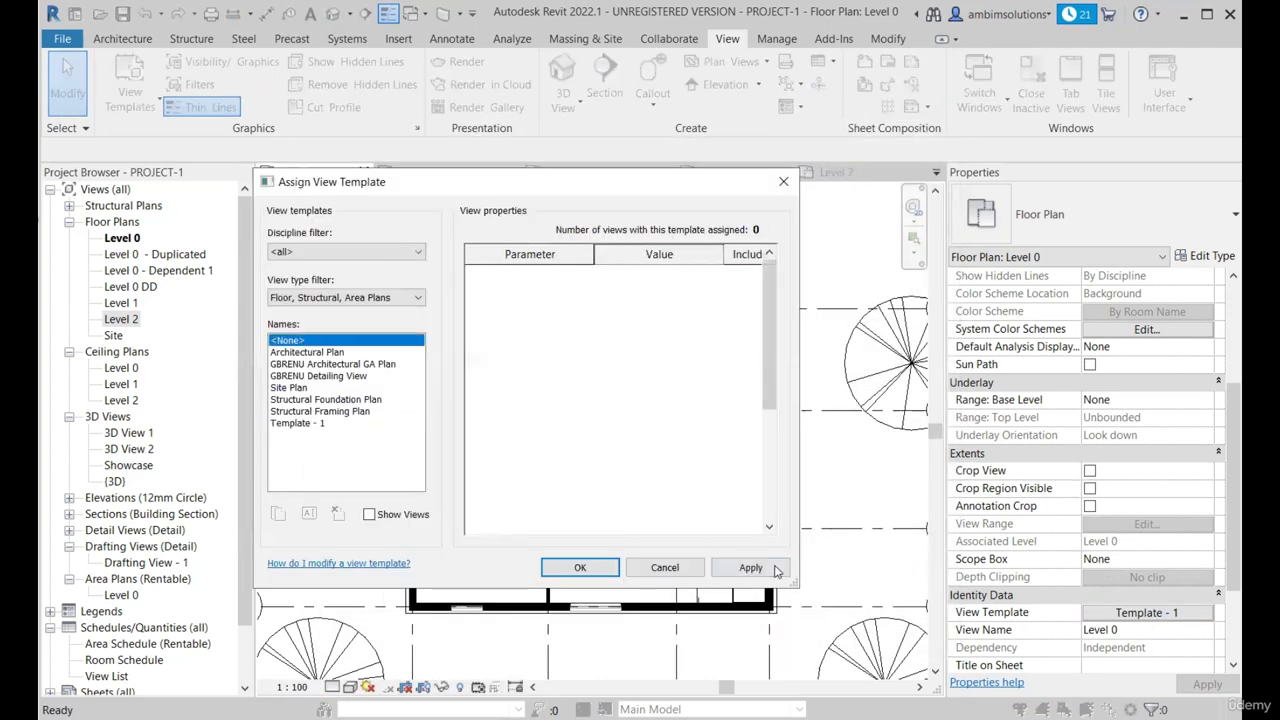
pyautogui.click(750, 567)
pyautogui.click(580, 567)
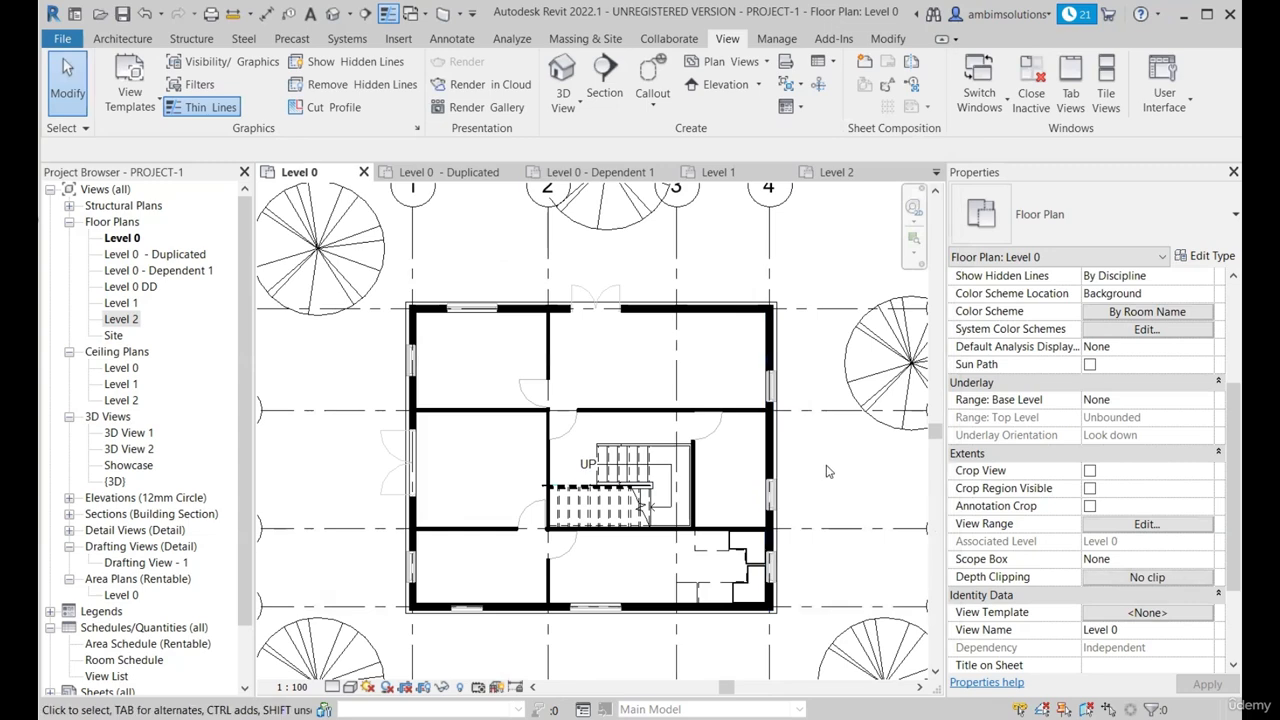
# - Review which model category visibility and graphic overrides of Level 0 can be edited without a view template
pyautogui.press('v')
pyautogui.press('v')
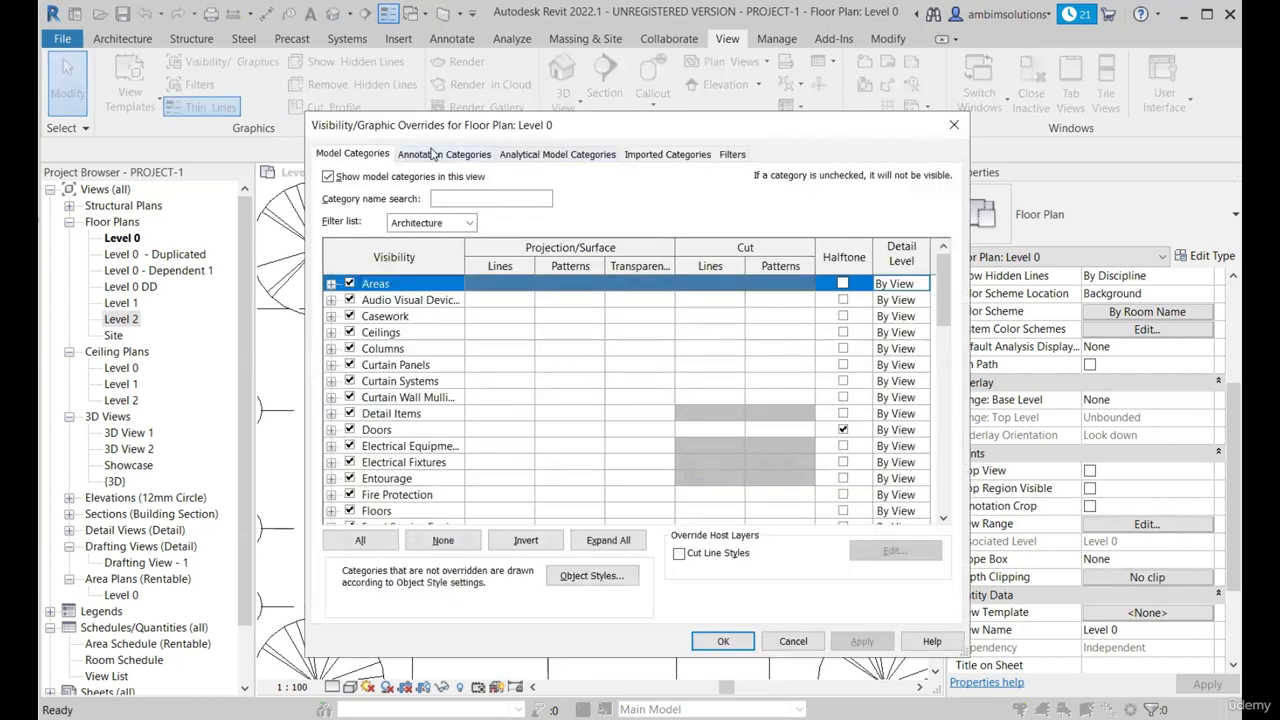
pyautogui.scroll(-3, 400, 458)
pyautogui.scroll(2, 396, 458)
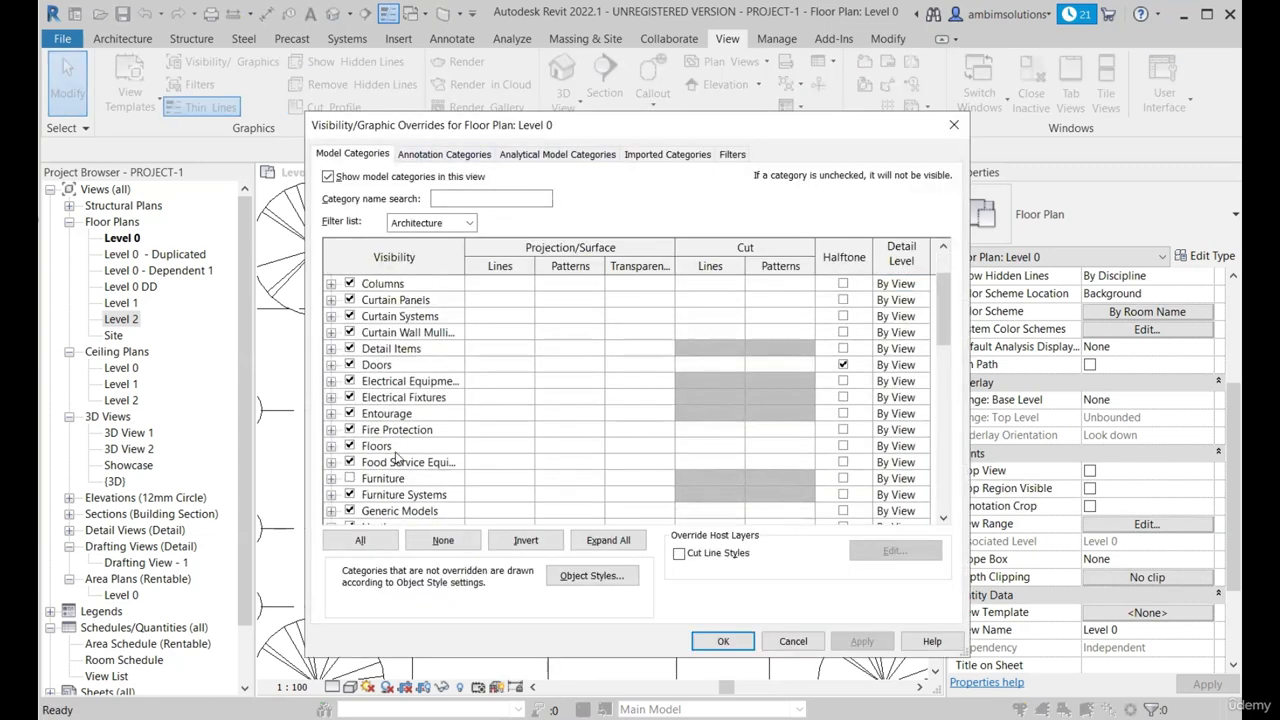
pyautogui.scroll(2, 396, 454)
pyautogui.scroll(-5, 403, 390)
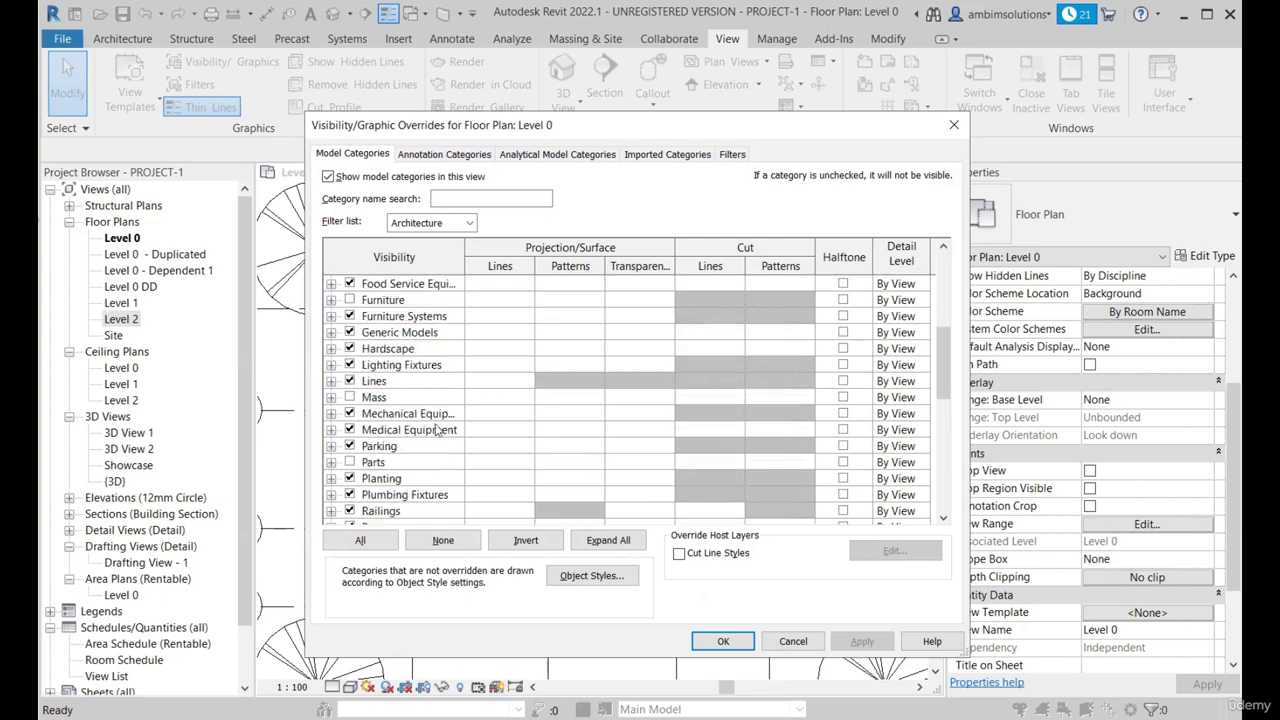
pyautogui.scroll(-1, 426, 390)
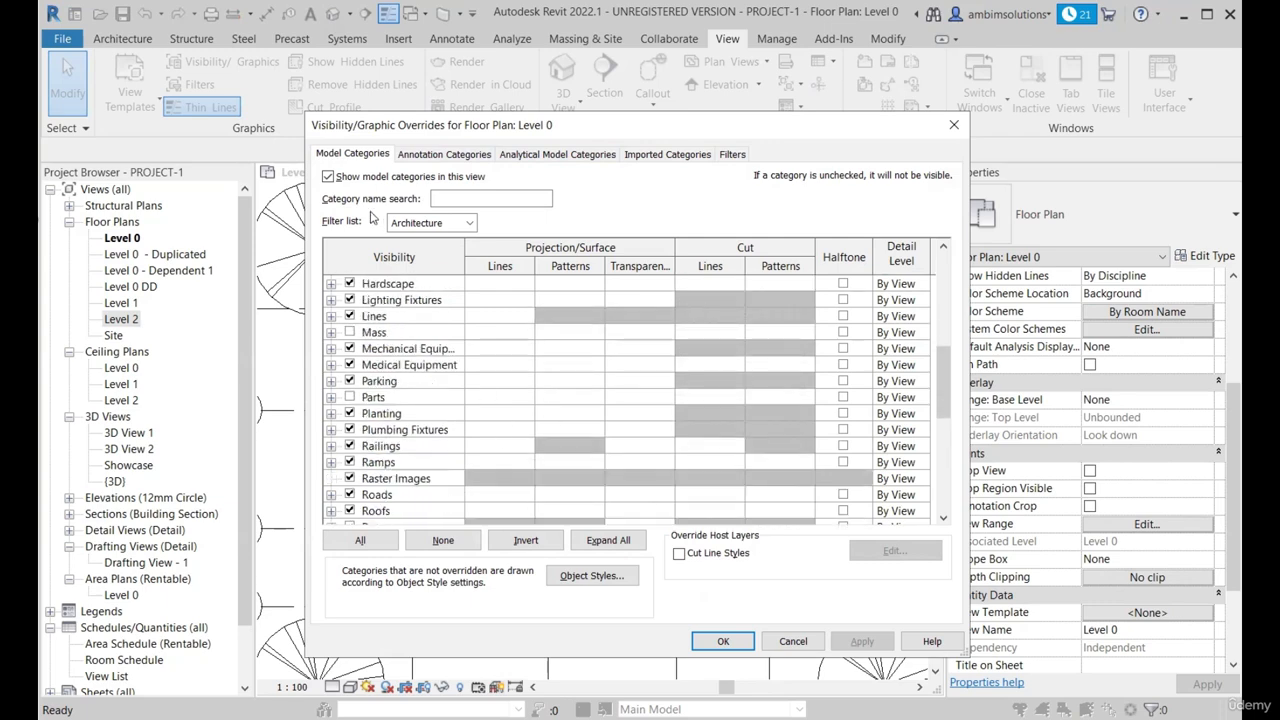
pyautogui.scroll(-3, 466, 290)
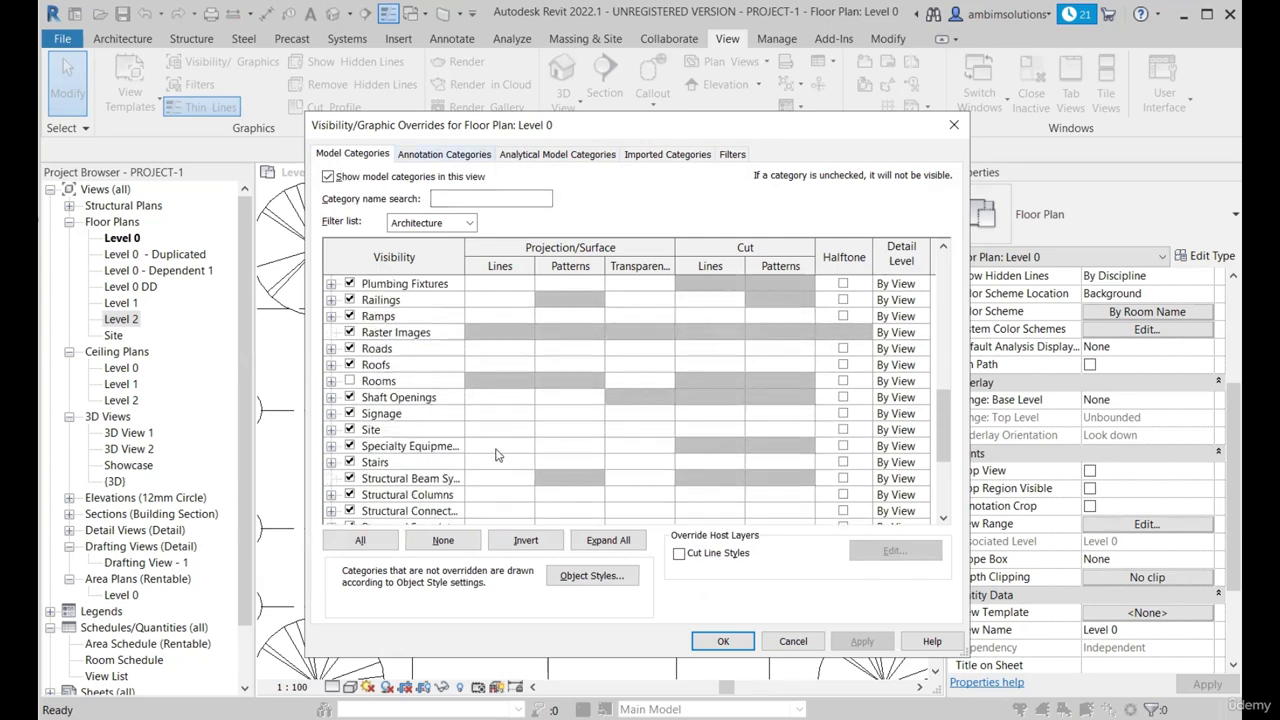
pyautogui.click(723, 641)
# - Reassign the Template - 1 view template to Level 0
pyautogui.click(1150, 614)
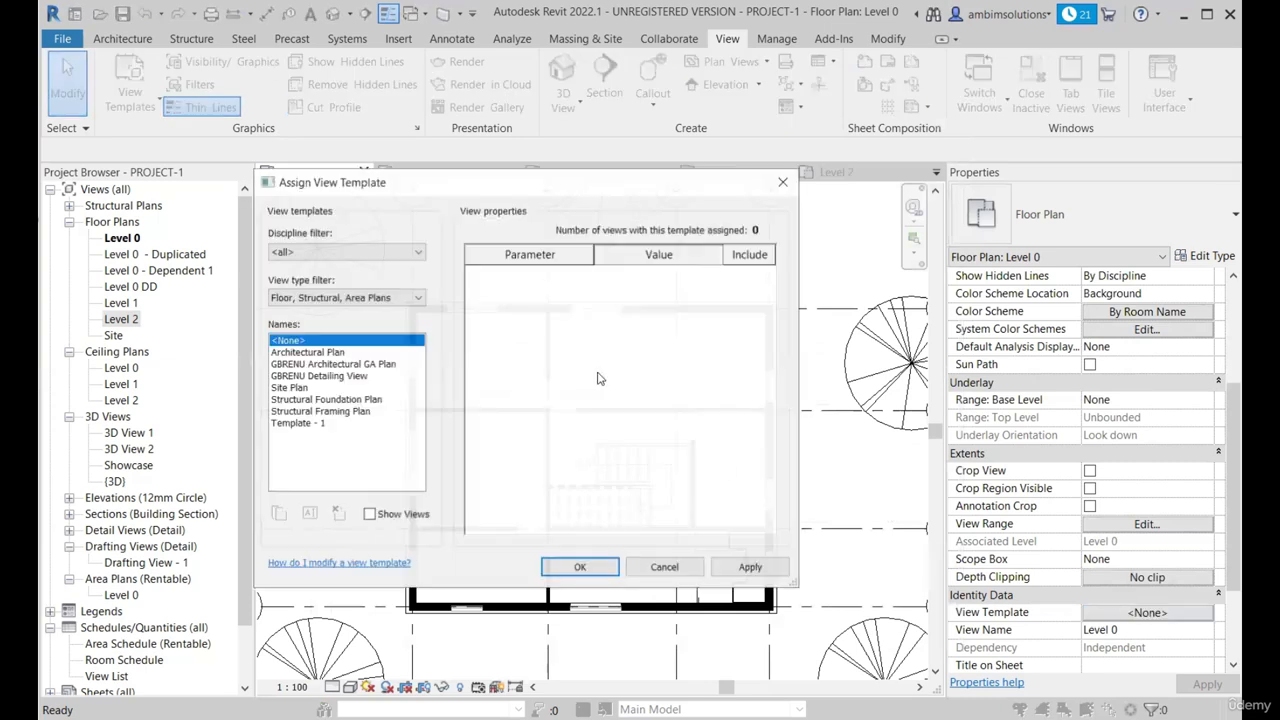
pyautogui.click(297, 423)
pyautogui.press('Return')
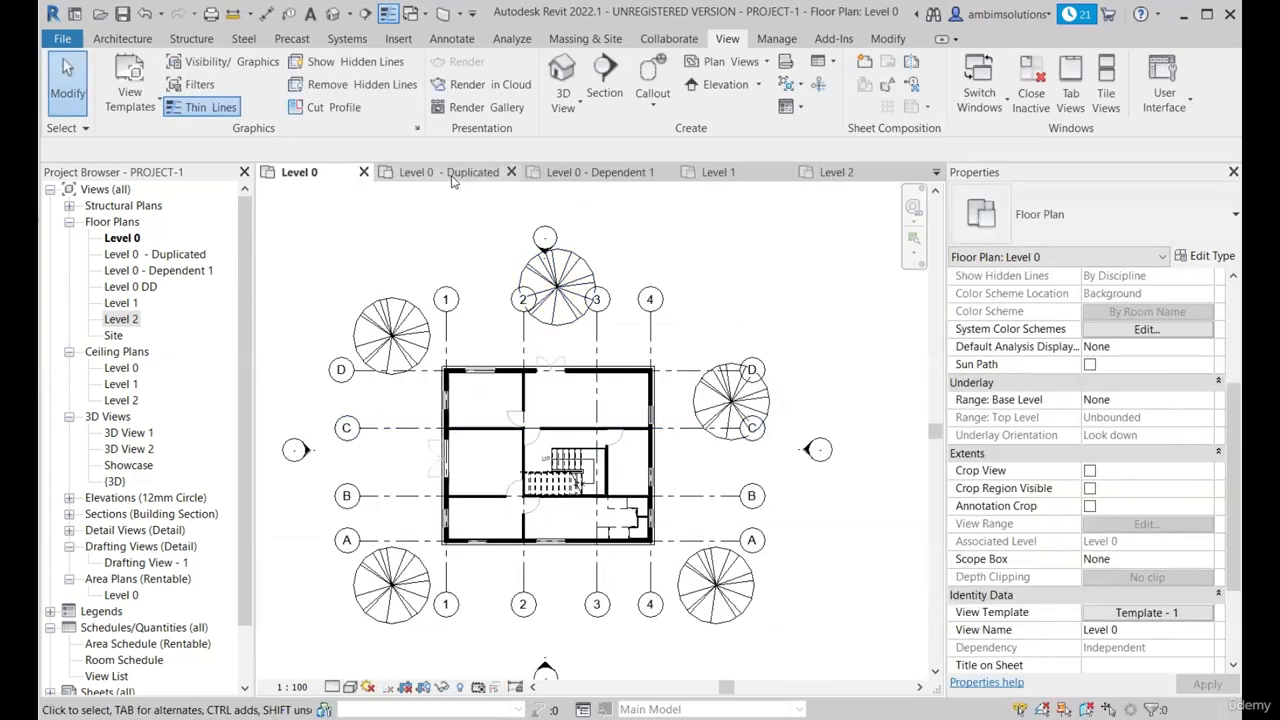
# - Compare the Level 0 - Duplicated floor plan with the templated Level 0 plan
pyautogui.click(449, 172)
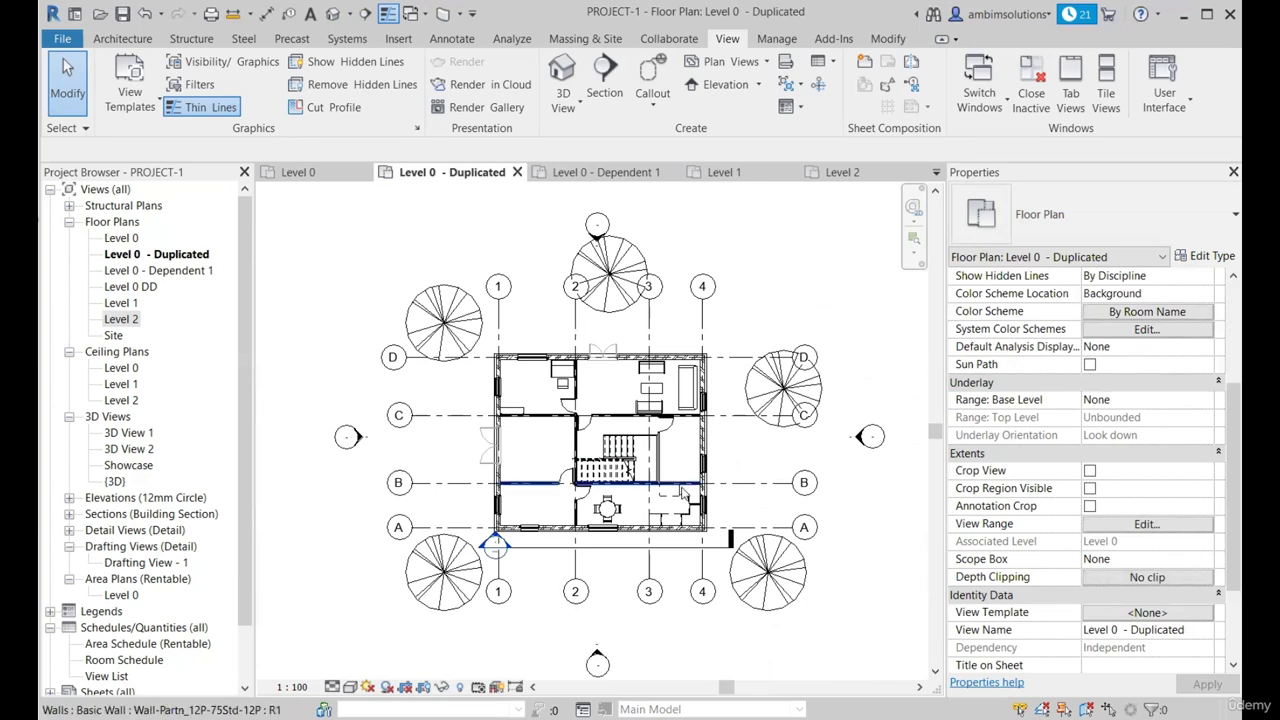
pyautogui.scroll(1, 686, 487)
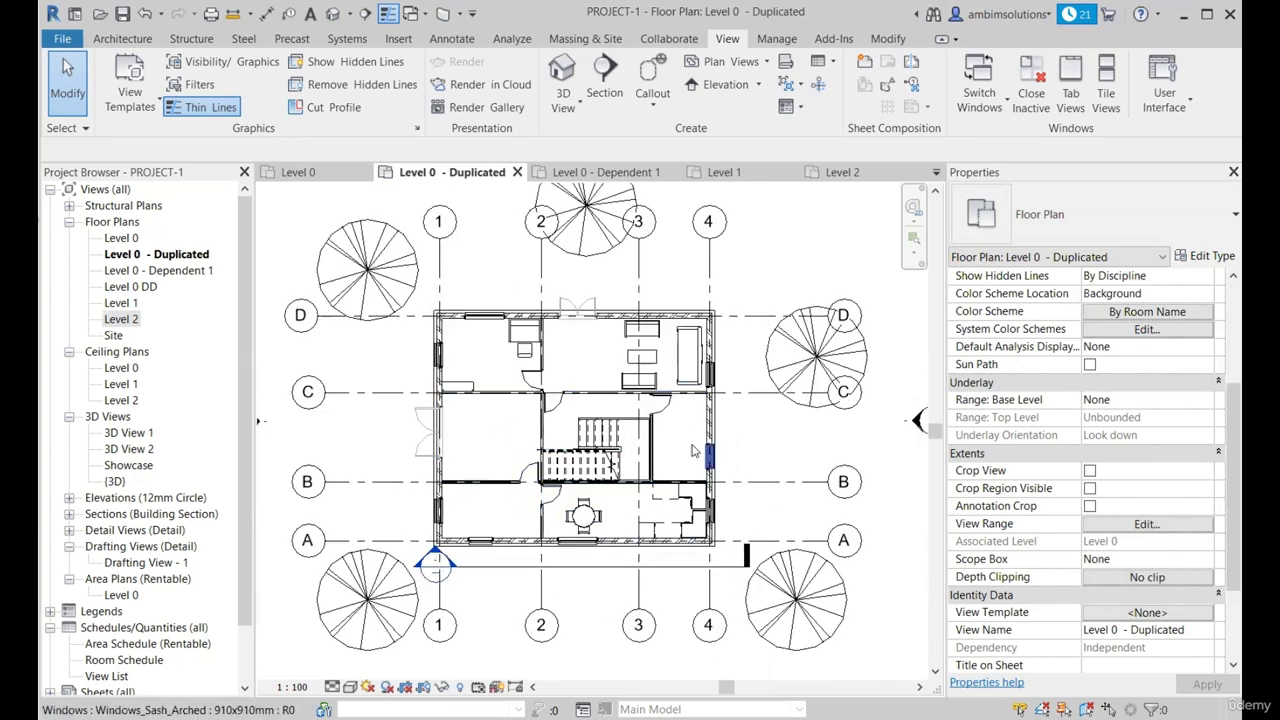
pyautogui.click(297, 172)
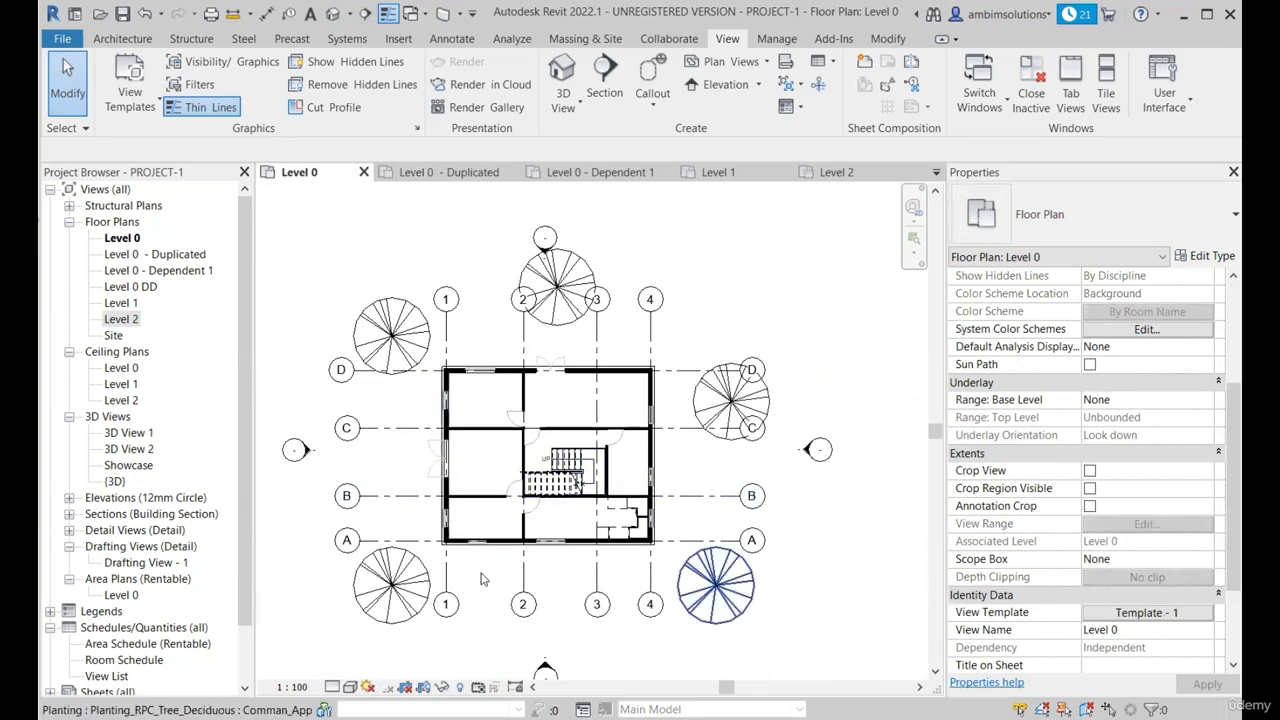
# - Check the Walls category's graphic overrides in the Level 0 - Duplicated floor plan
pyautogui.click(447, 174)
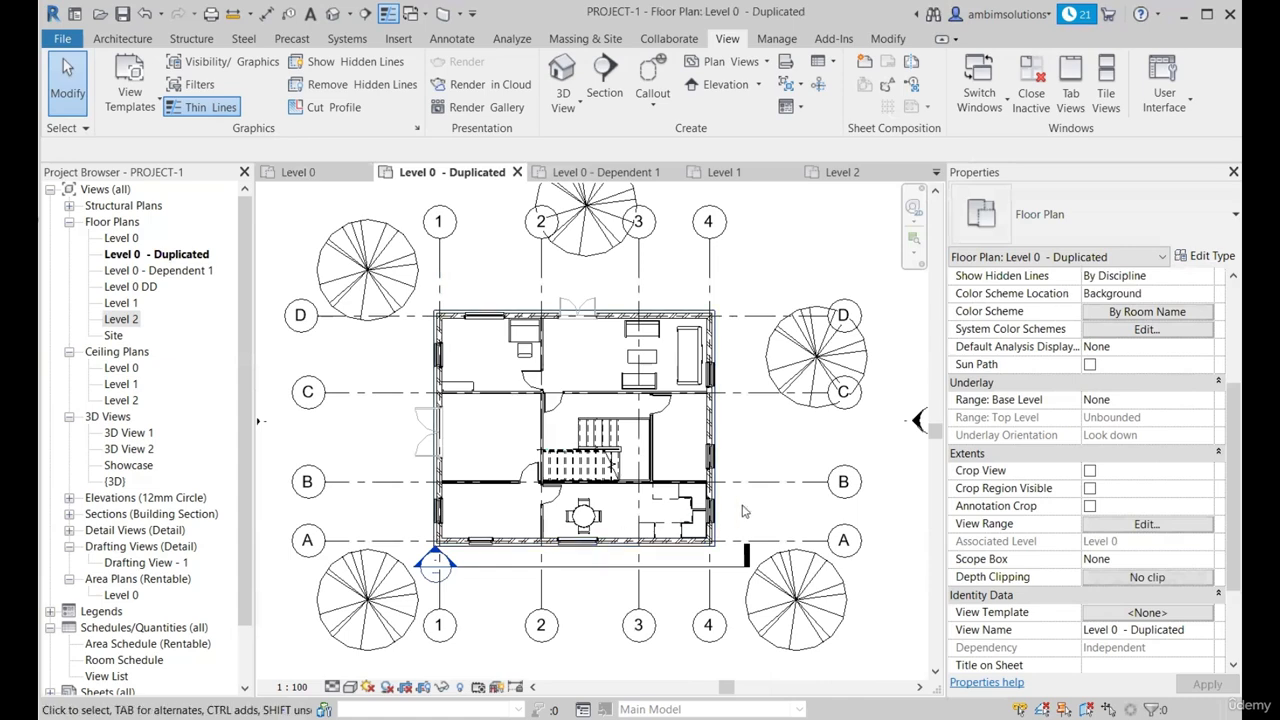
pyautogui.press('v')
pyautogui.press('v')
pyautogui.click(404, 447)
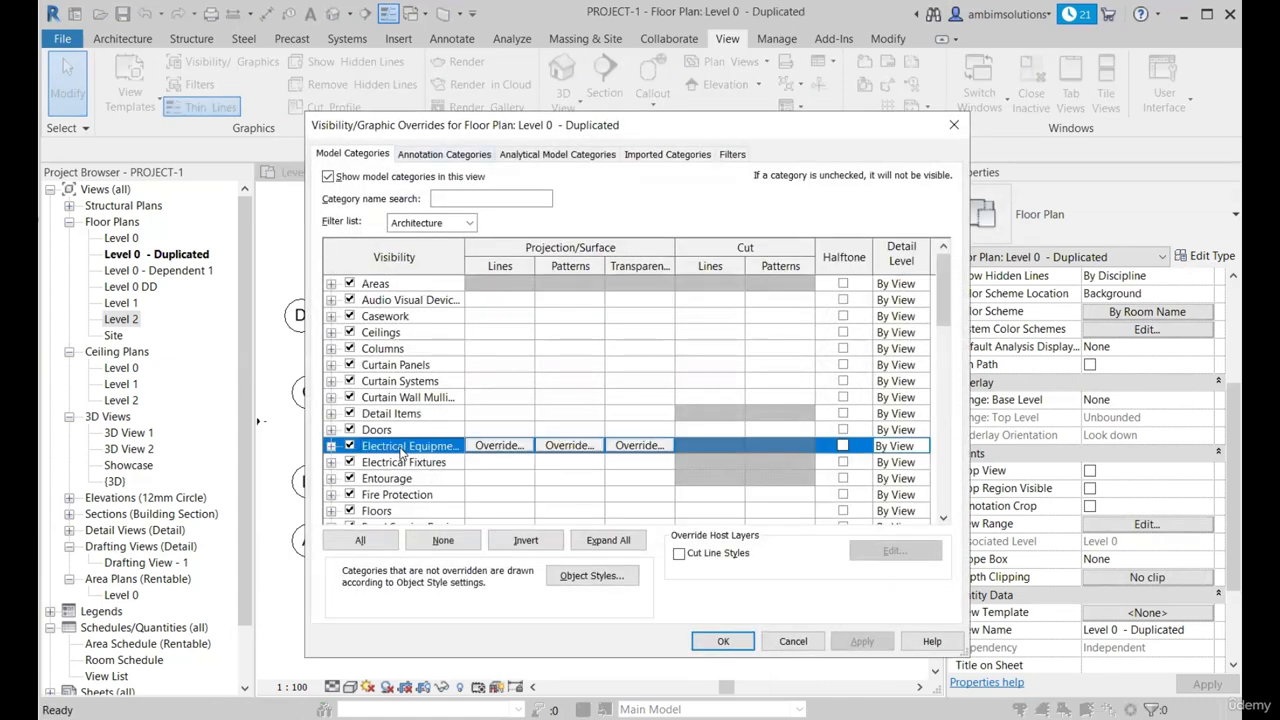
pyautogui.press('w')
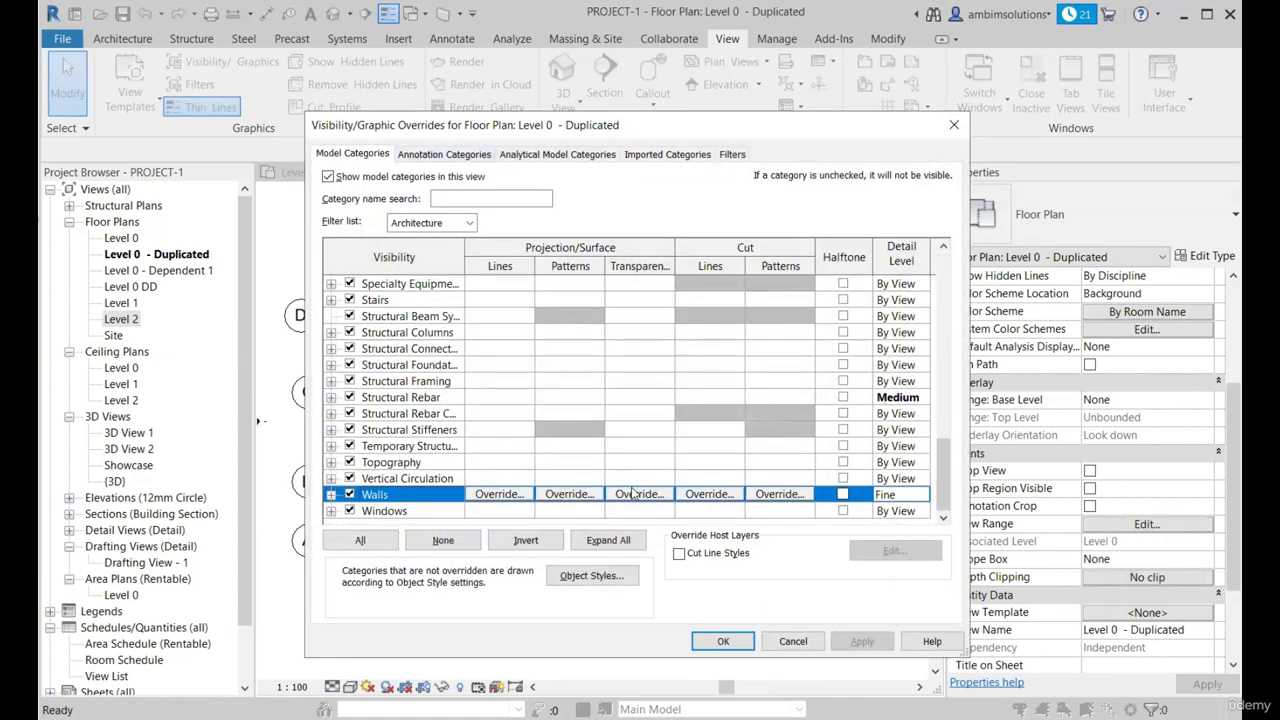
pyautogui.press('Return')
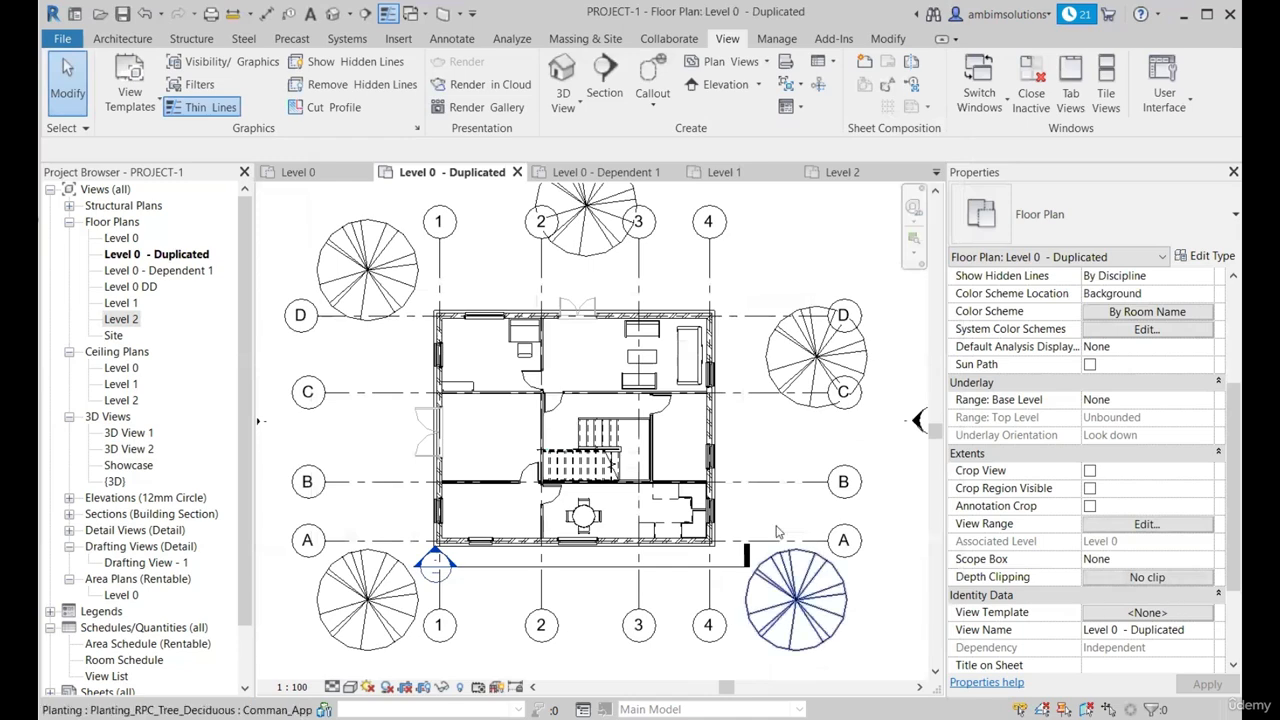
# - Assign the Template - 1 view template to Level 0 - Duplicated and compare the plan with Level 0
pyautogui.click(1177, 621)
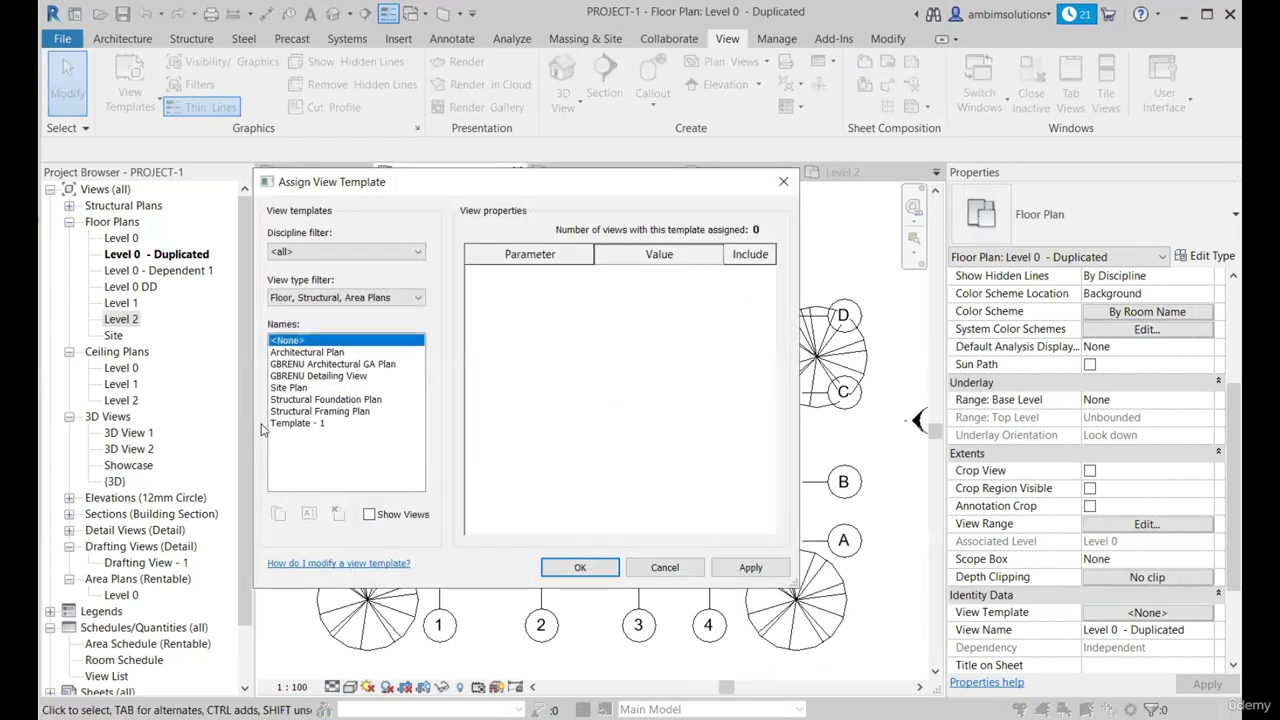
pyautogui.click(313, 426)
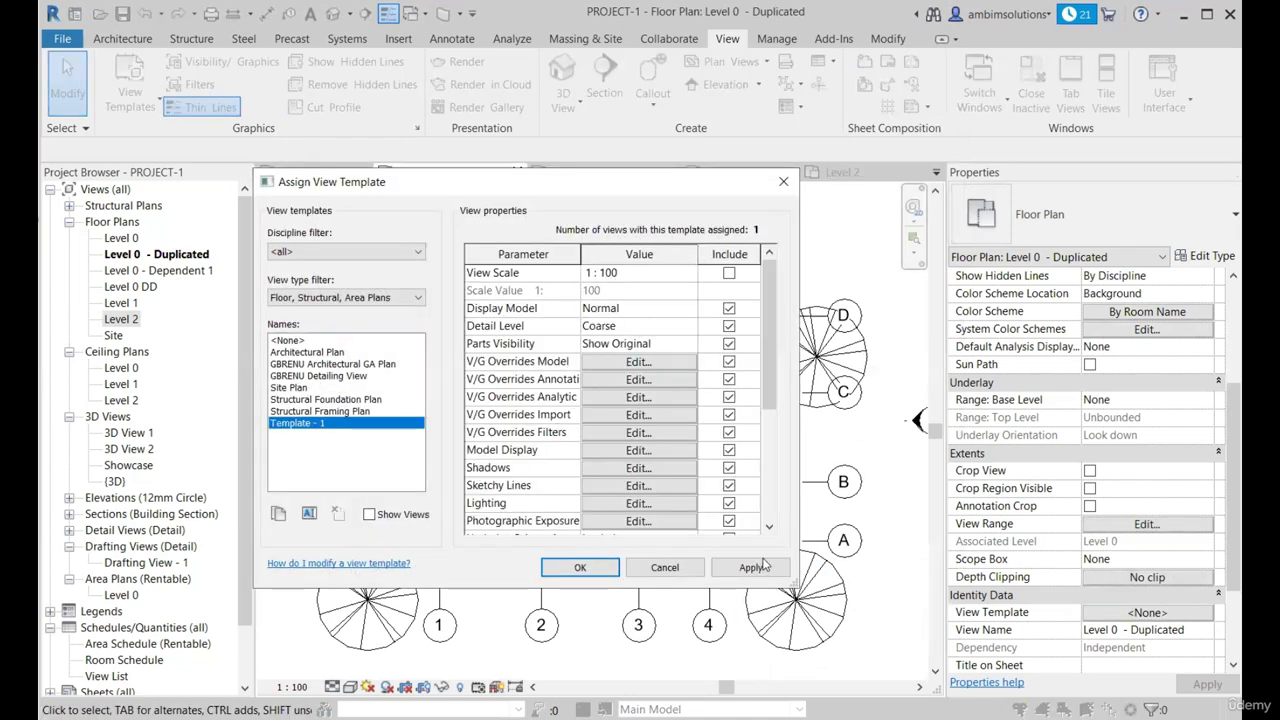
pyautogui.click(750, 567)
pyautogui.click(572, 574)
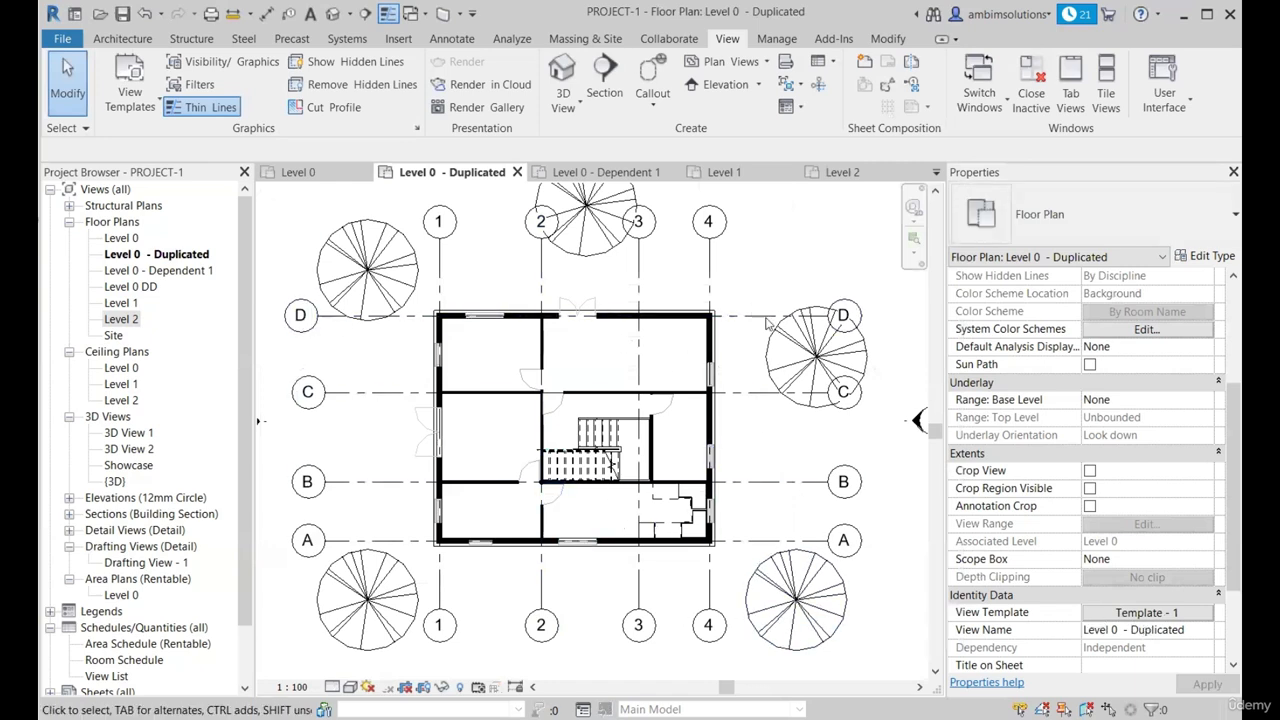
pyautogui.click(296, 172)
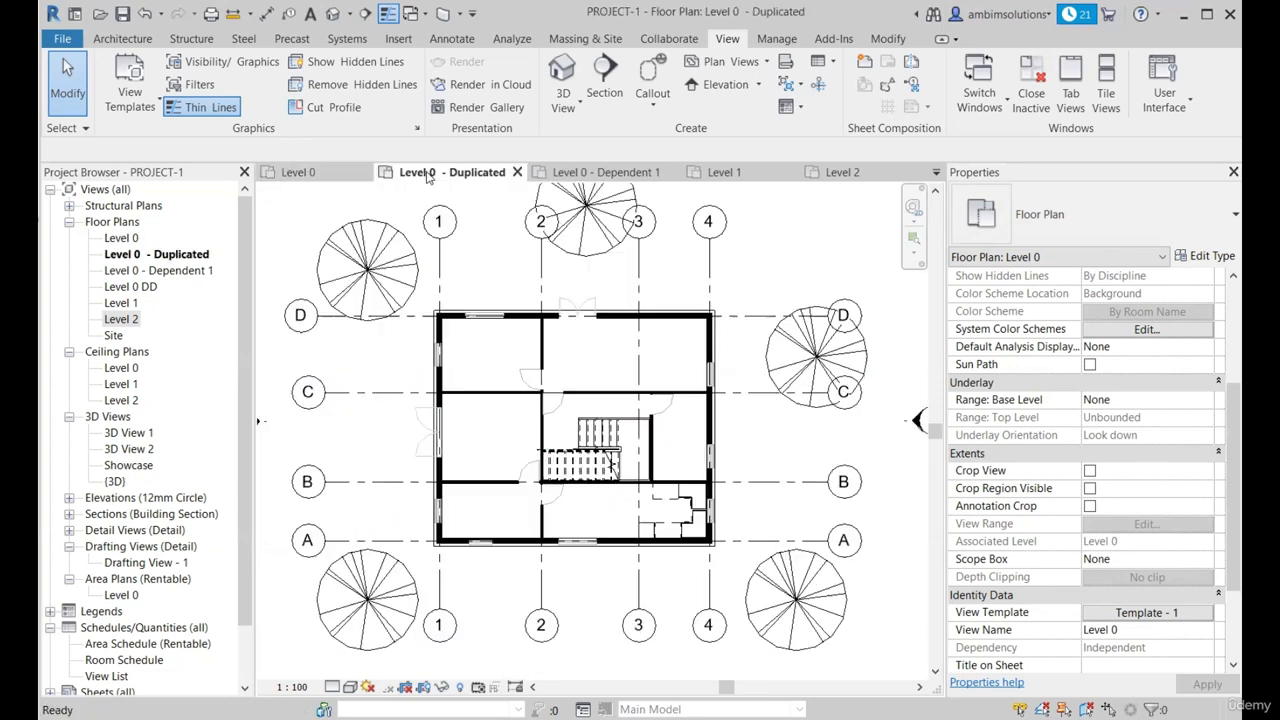
pyautogui.hotkey('ctrl', 'Tab')
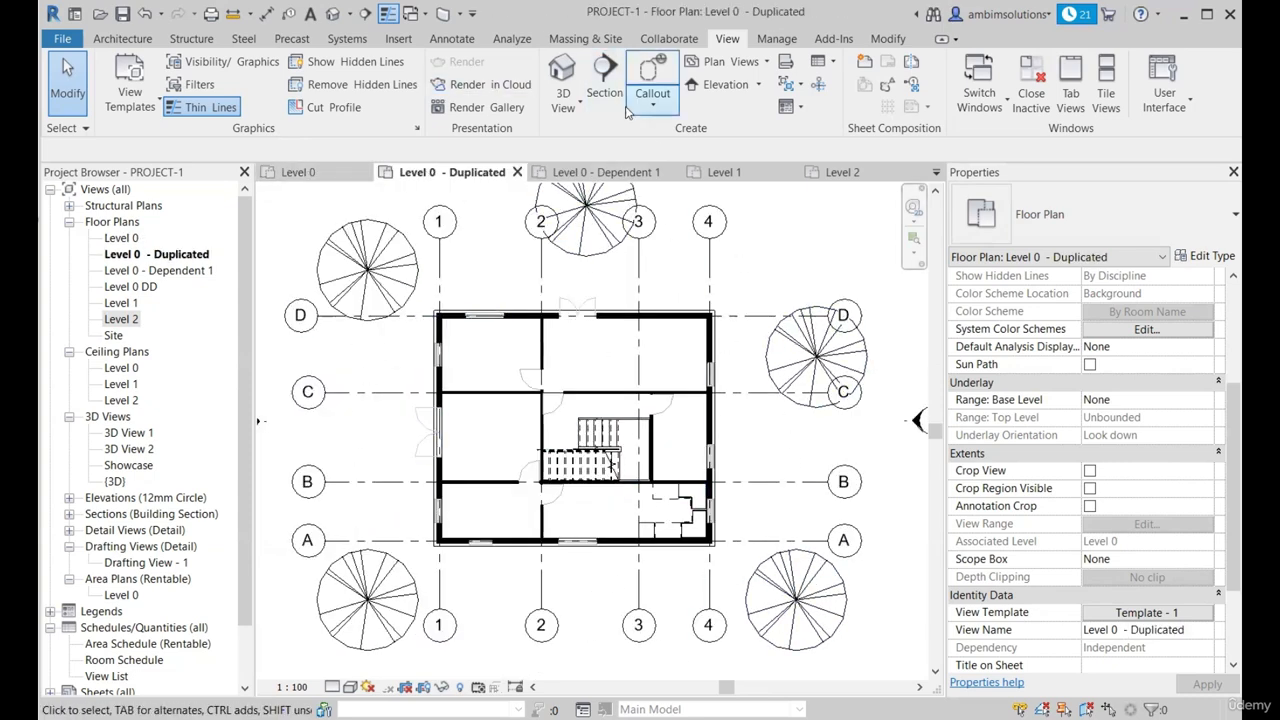
# - Assign the Template - 1 view template to the Level 0 - Dependent 1 floor plan
pyautogui.click(600, 172)
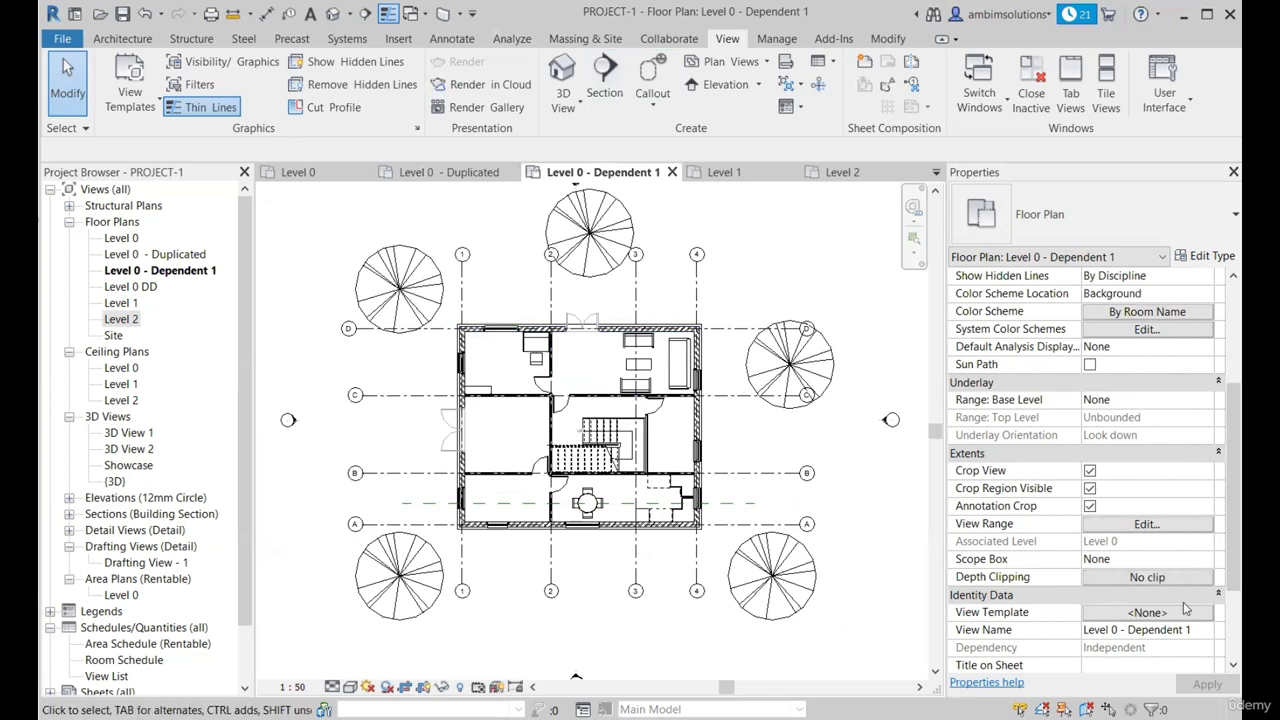
pyautogui.click(1160, 612)
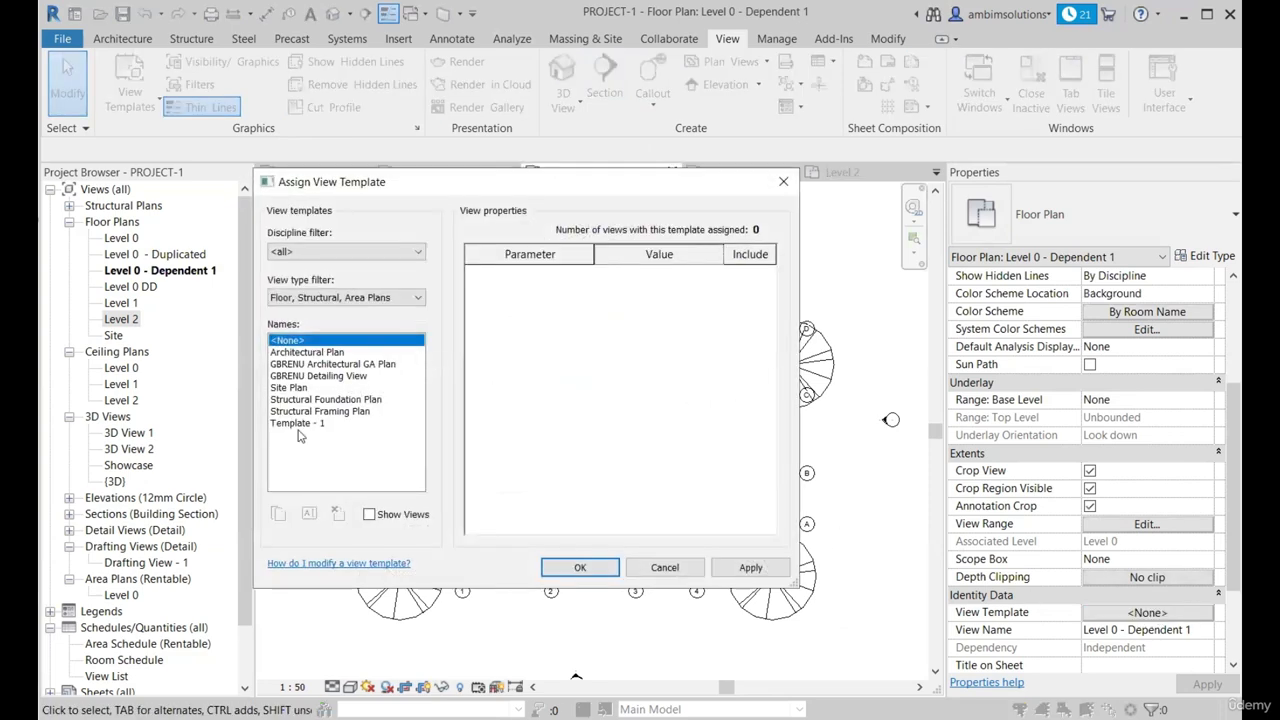
pyautogui.click(297, 423)
pyautogui.click(580, 567)
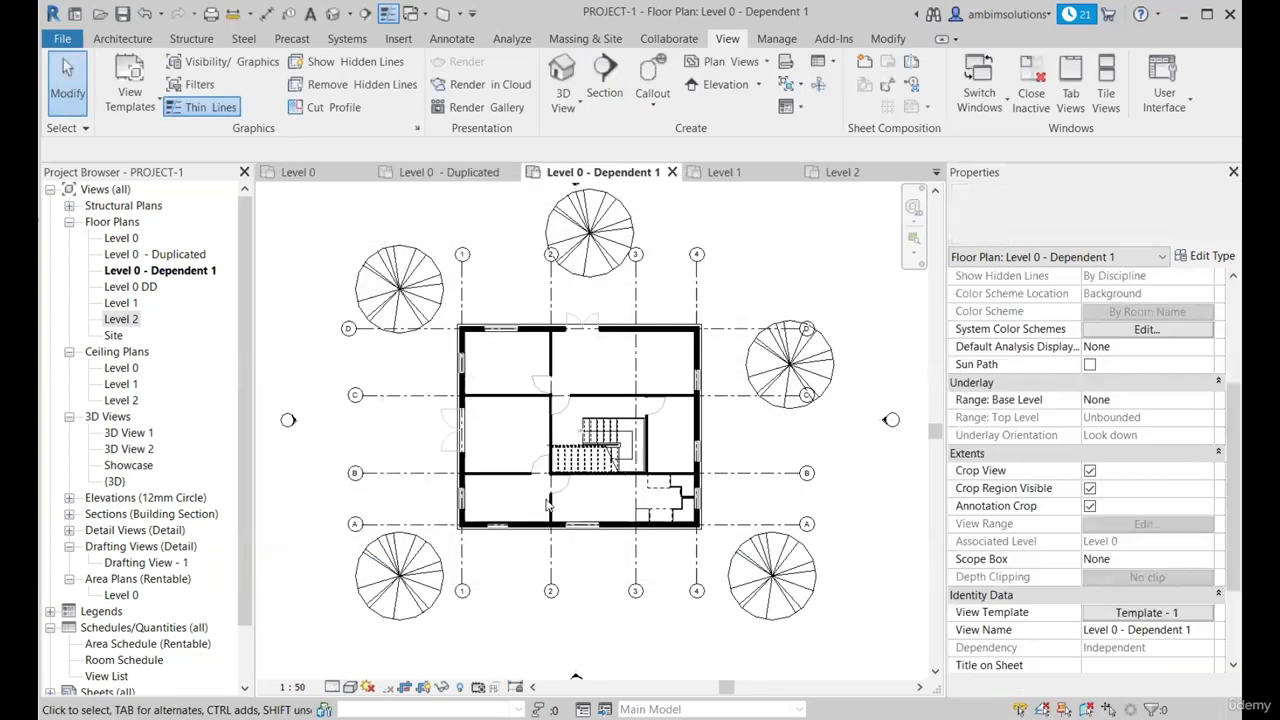
# - Assign the Template - 1 view template to the Level 1 floor plan and inspect the plan
pyautogui.click(724, 172)
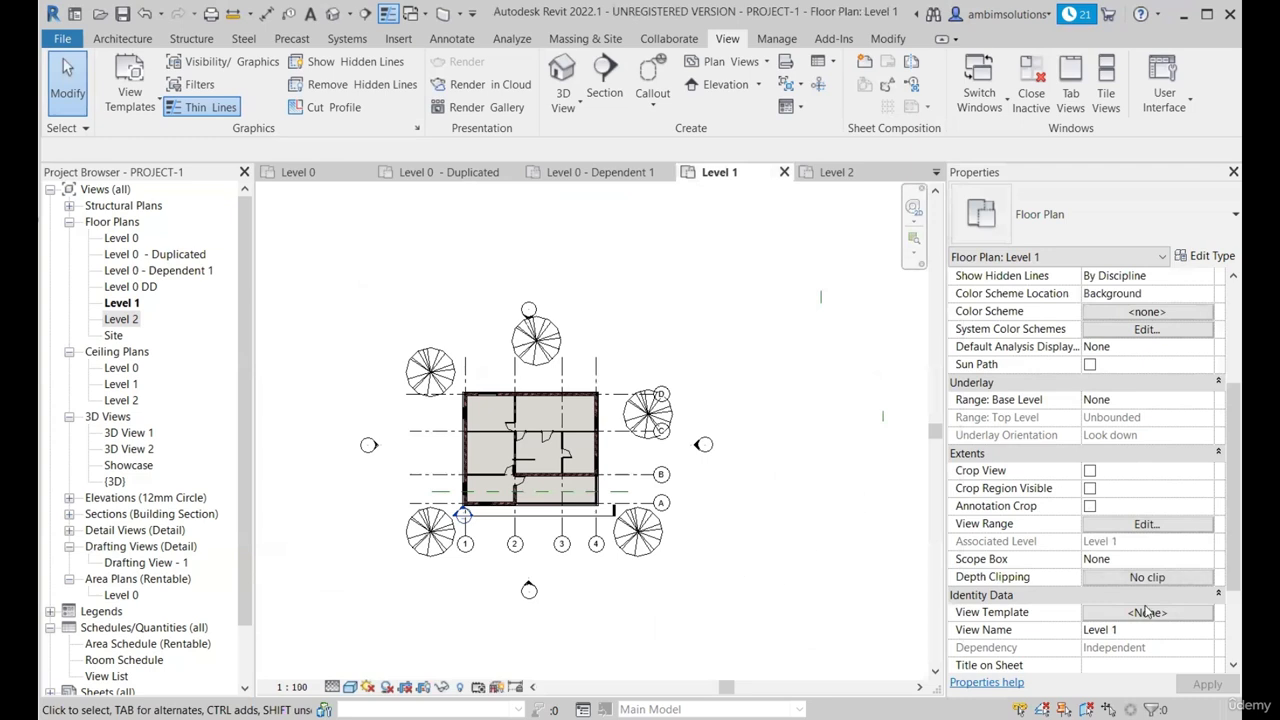
pyautogui.click(1147, 612)
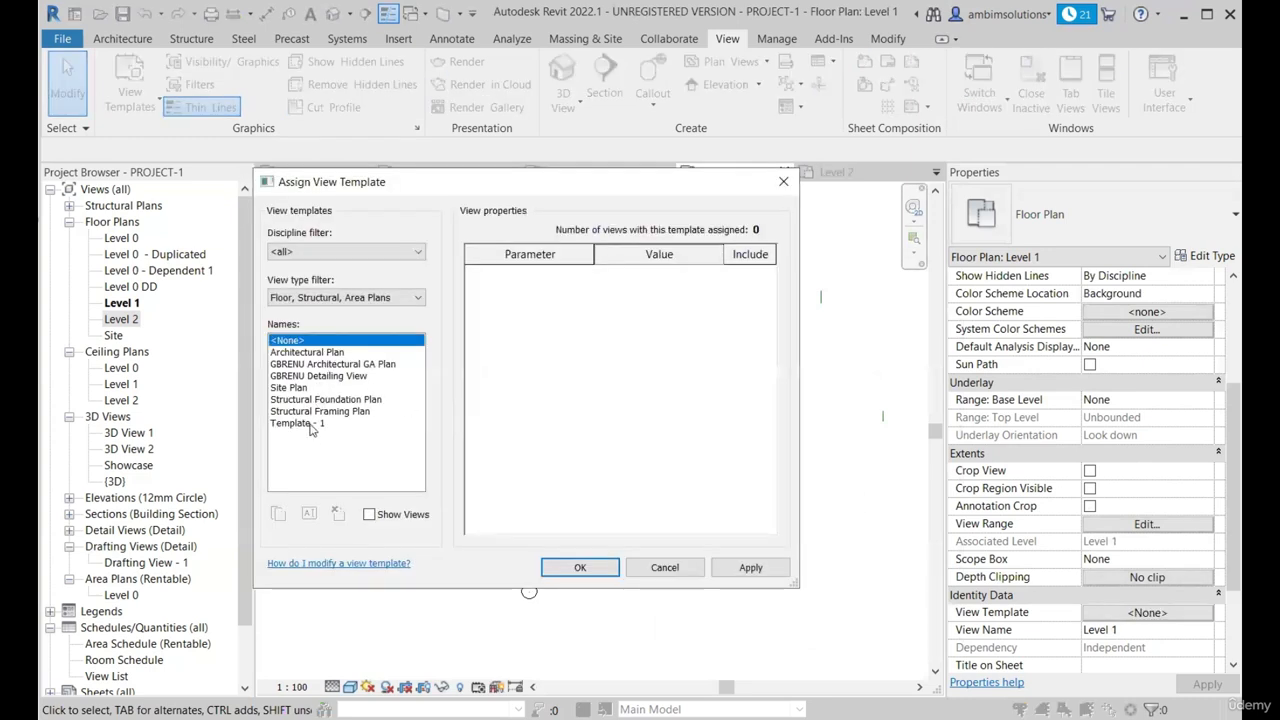
pyautogui.click(300, 423)
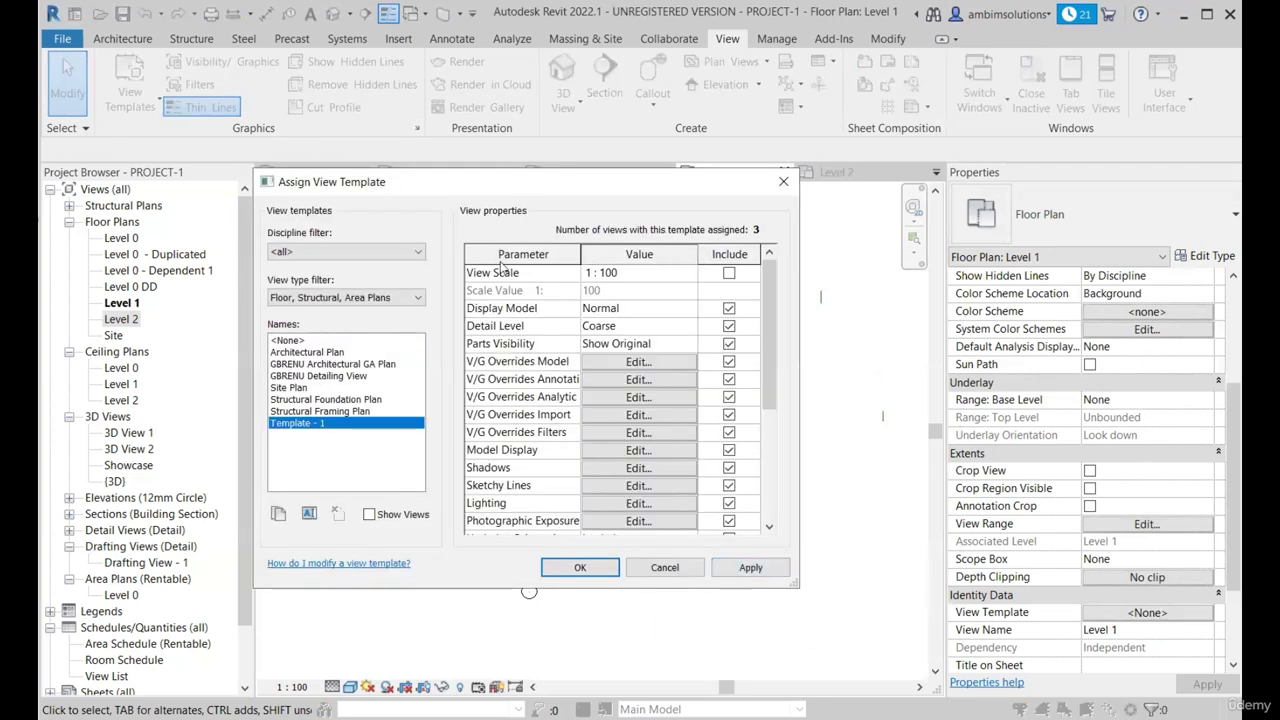
pyautogui.click(750, 567)
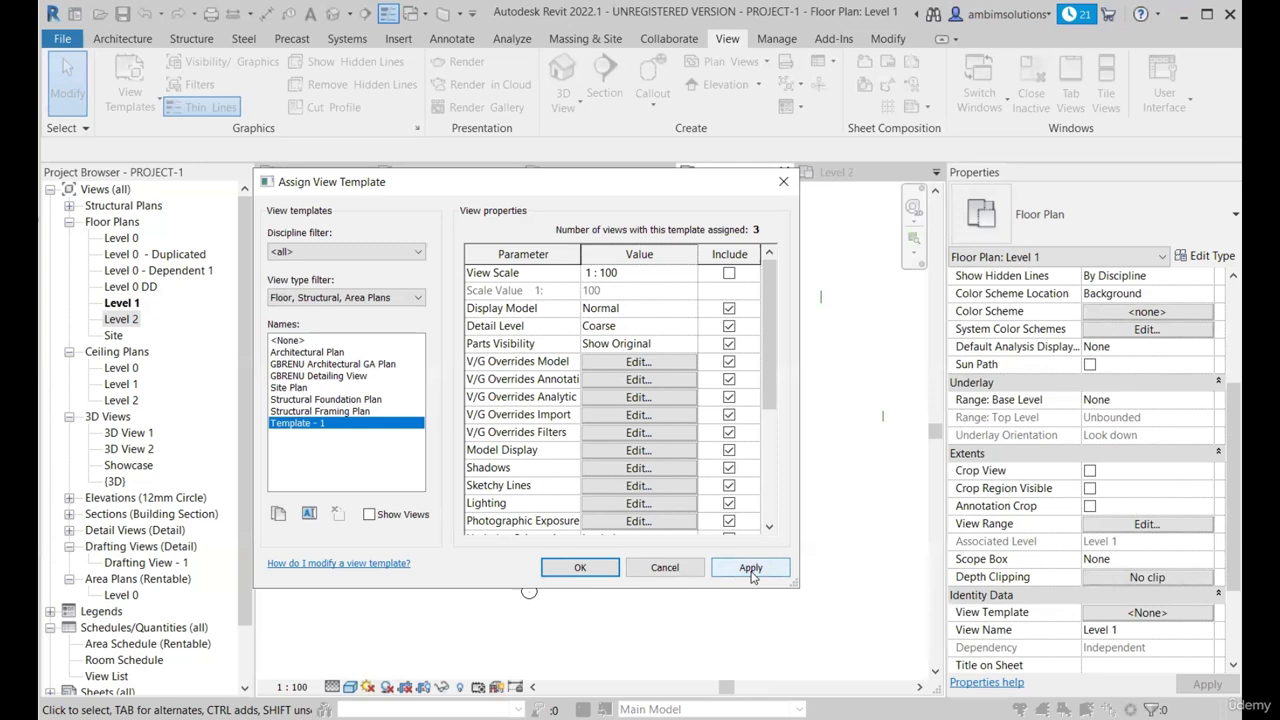
pyautogui.click(608, 569)
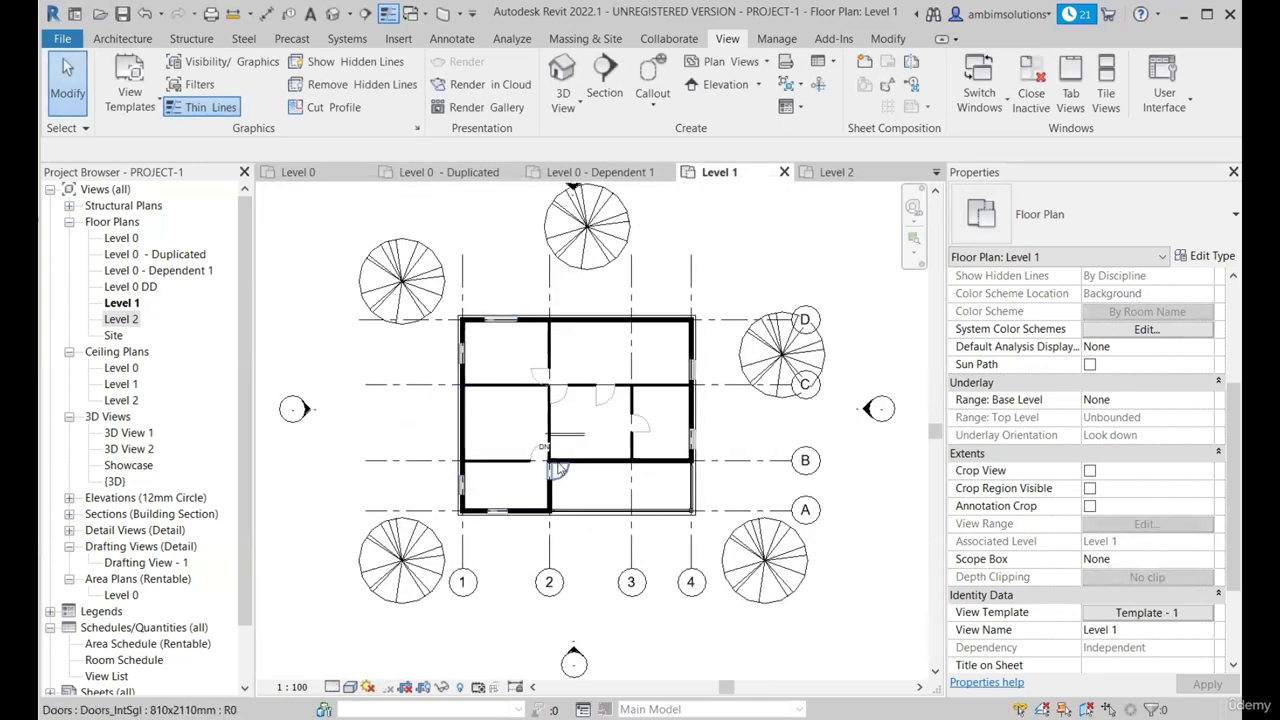
pyautogui.scroll(-2, 558, 468)
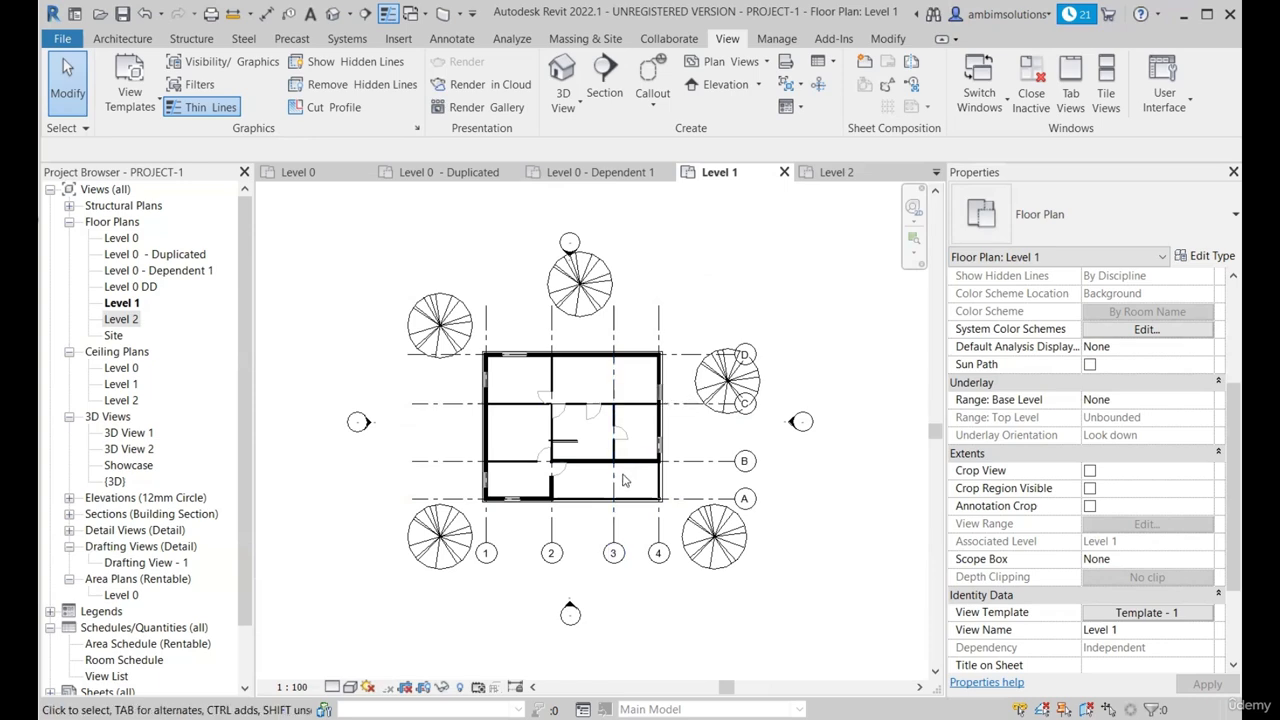
pyautogui.scroll(3, 600, 375)
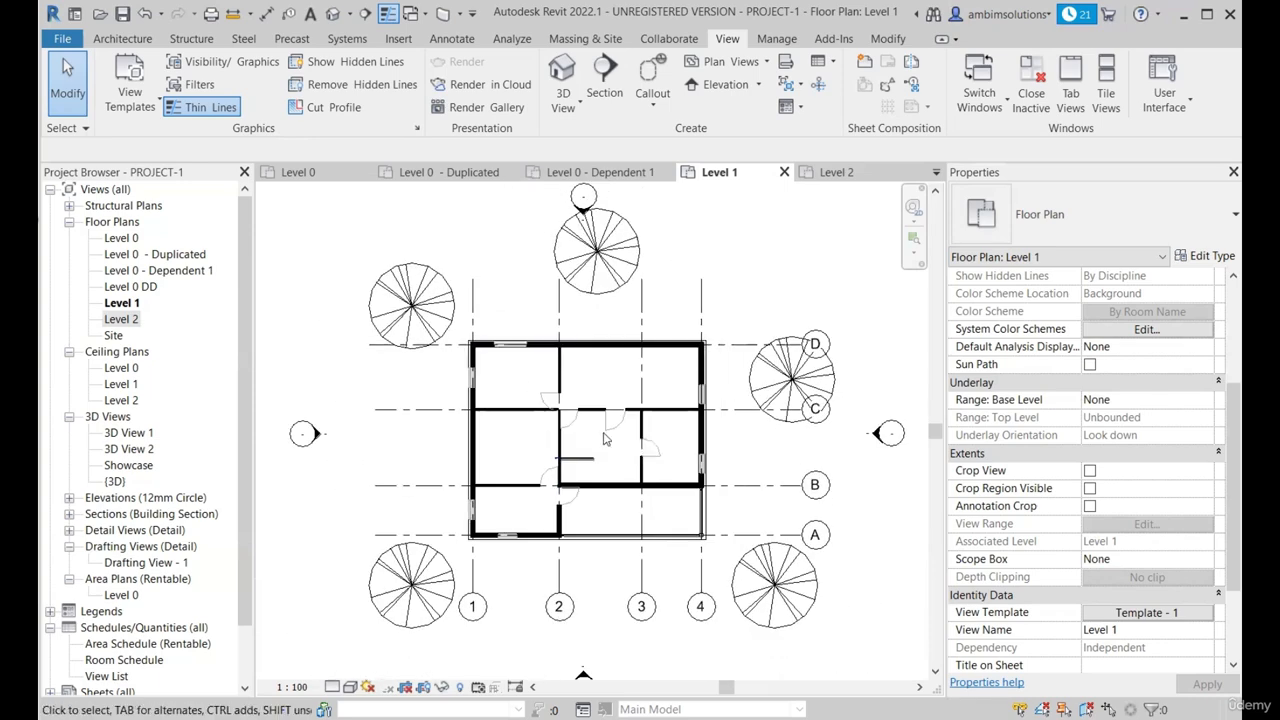
# - Examine the Level 0 floor plan's walls and staircase as displayed with the Template - 1 view template
pyautogui.scroll(-1, 570, 418)
pyautogui.click(288, 172)
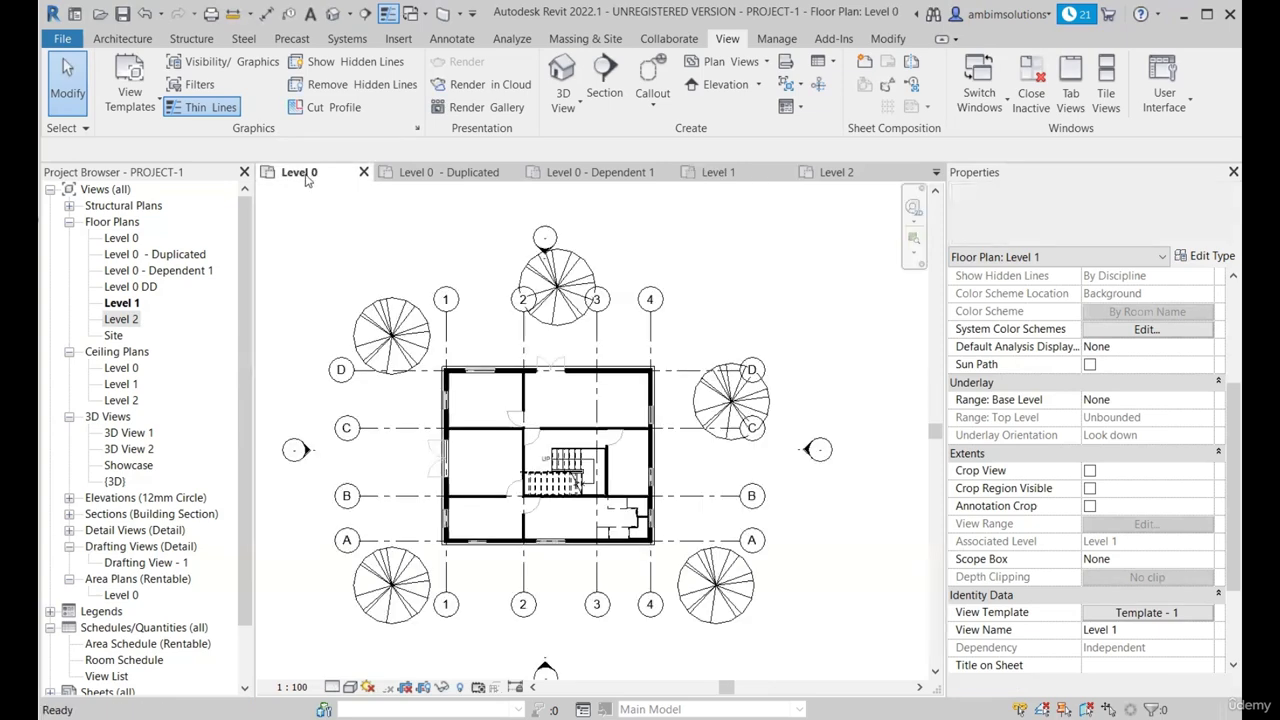
pyautogui.scroll(4, 598, 577)
pyautogui.scroll(-3, 600, 574)
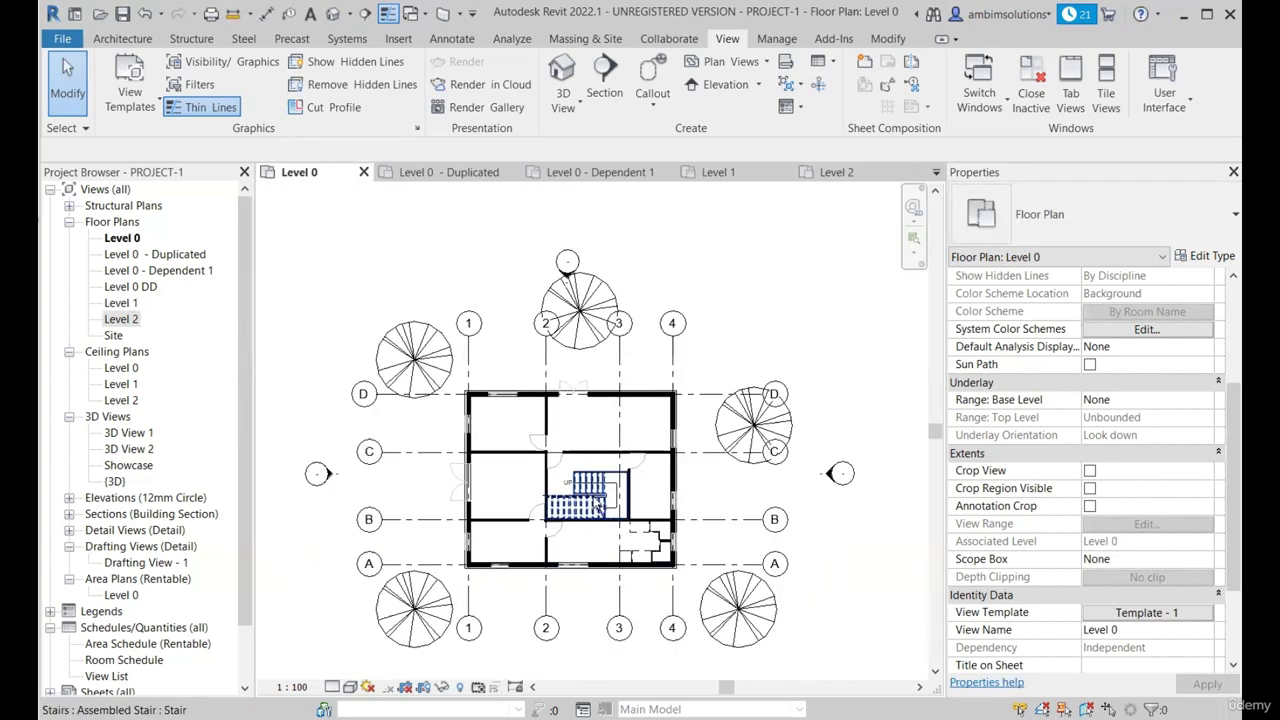
pyautogui.scroll(3, 595, 501)
pyautogui.scroll(-3, 732, 495)
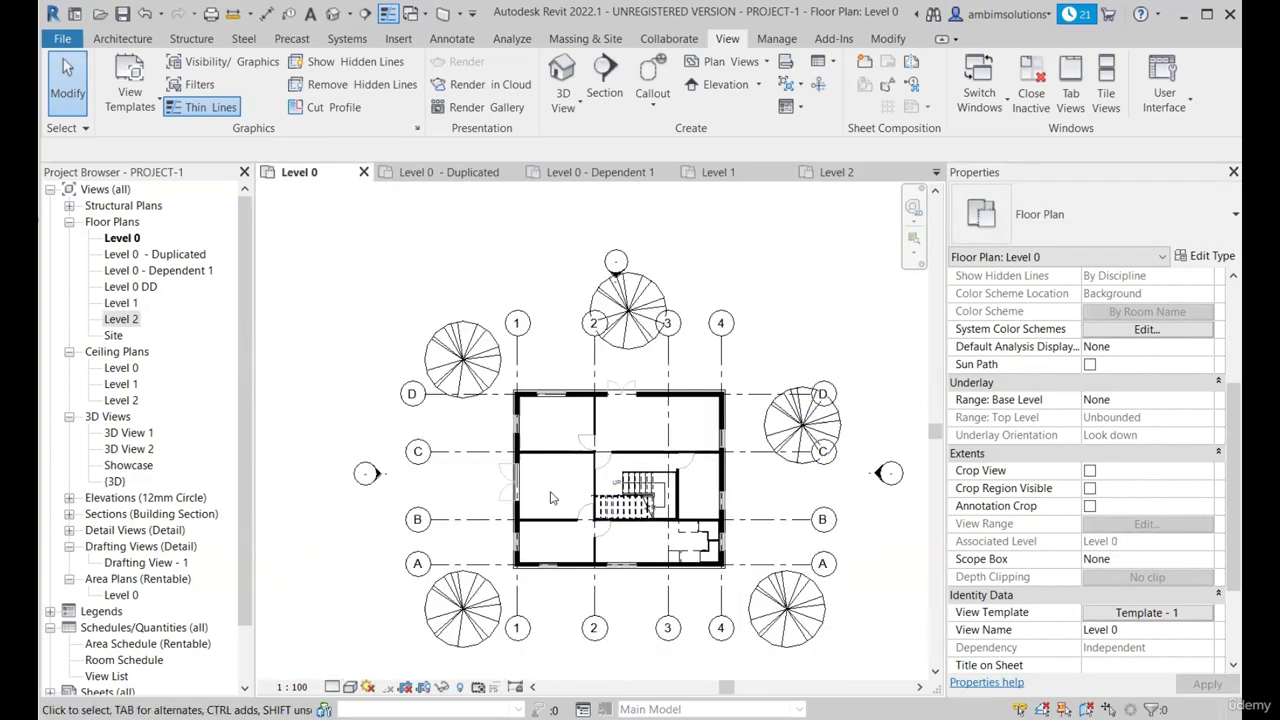
# - Inspect the walls, doors and stairs in the Level 0 - Duplicated floor plan to compare their display with Level 0
pyautogui.click(450, 172)
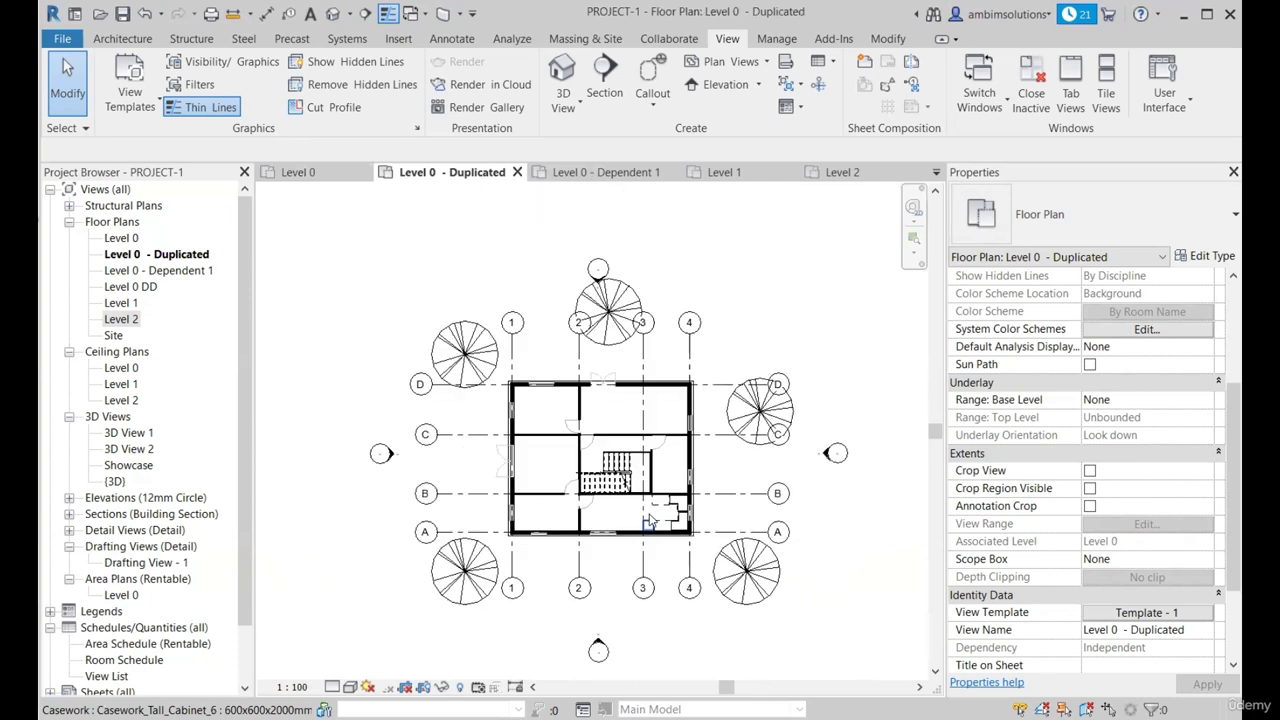
pyautogui.scroll(4, 640, 330)
pyautogui.scroll(-2, 478, 341)
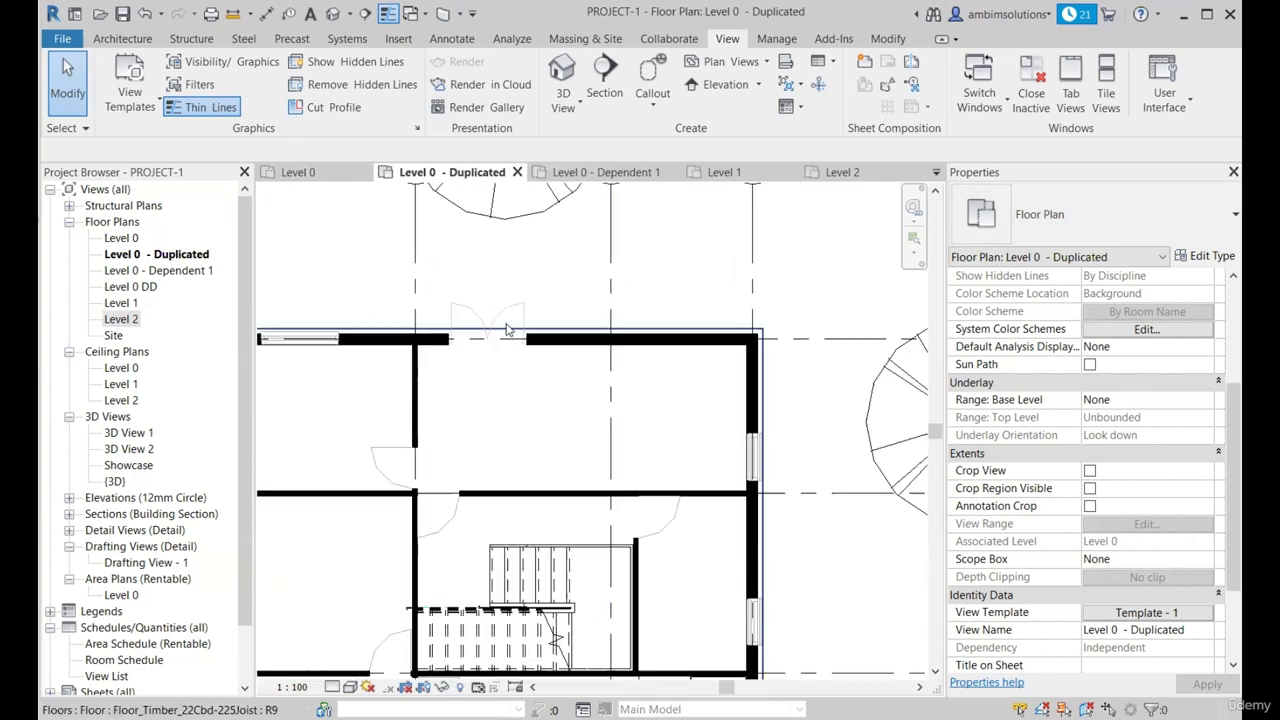
pyautogui.scroll(2, 396, 450)
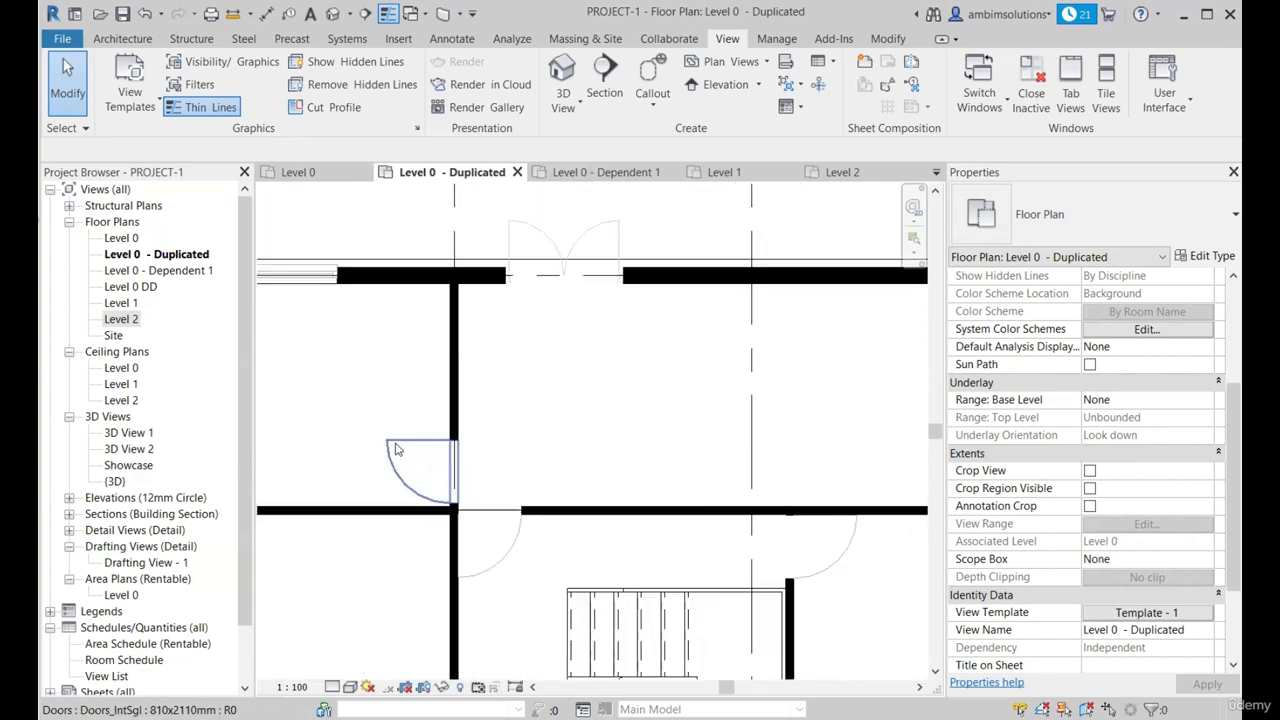
pyautogui.scroll(-3, 580, 470)
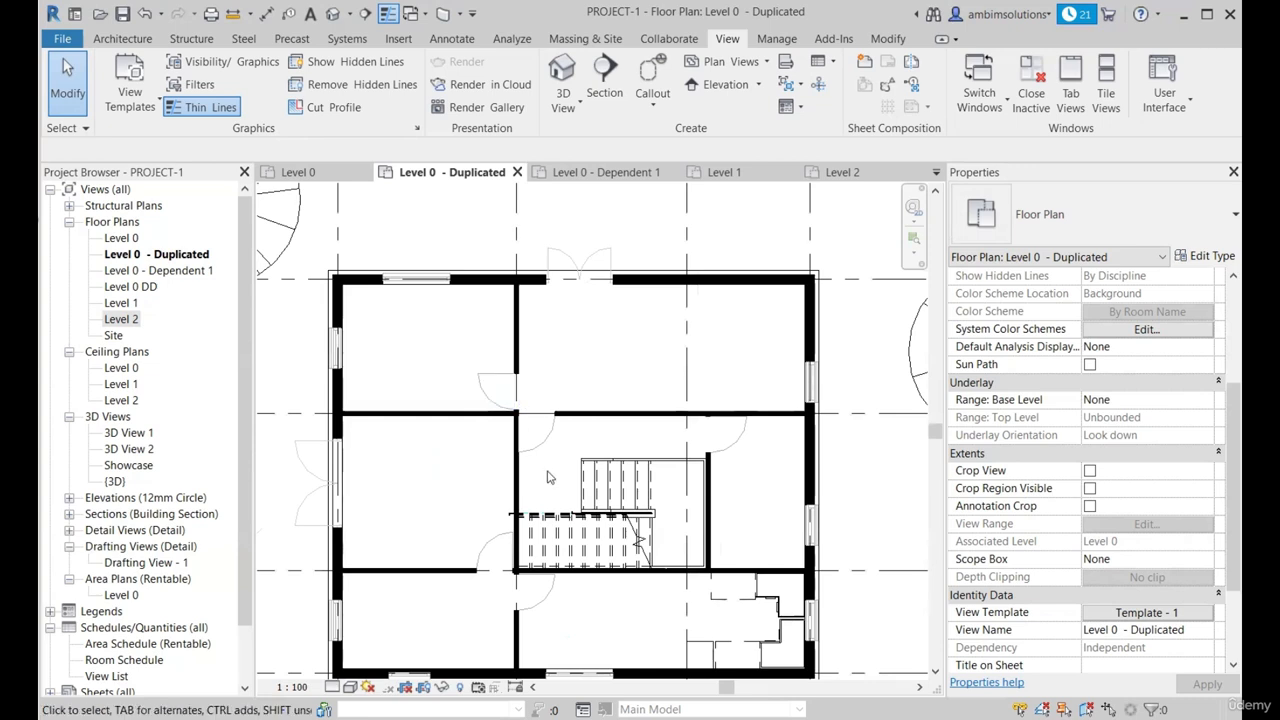
pyautogui.scroll(-2, 614, 489)
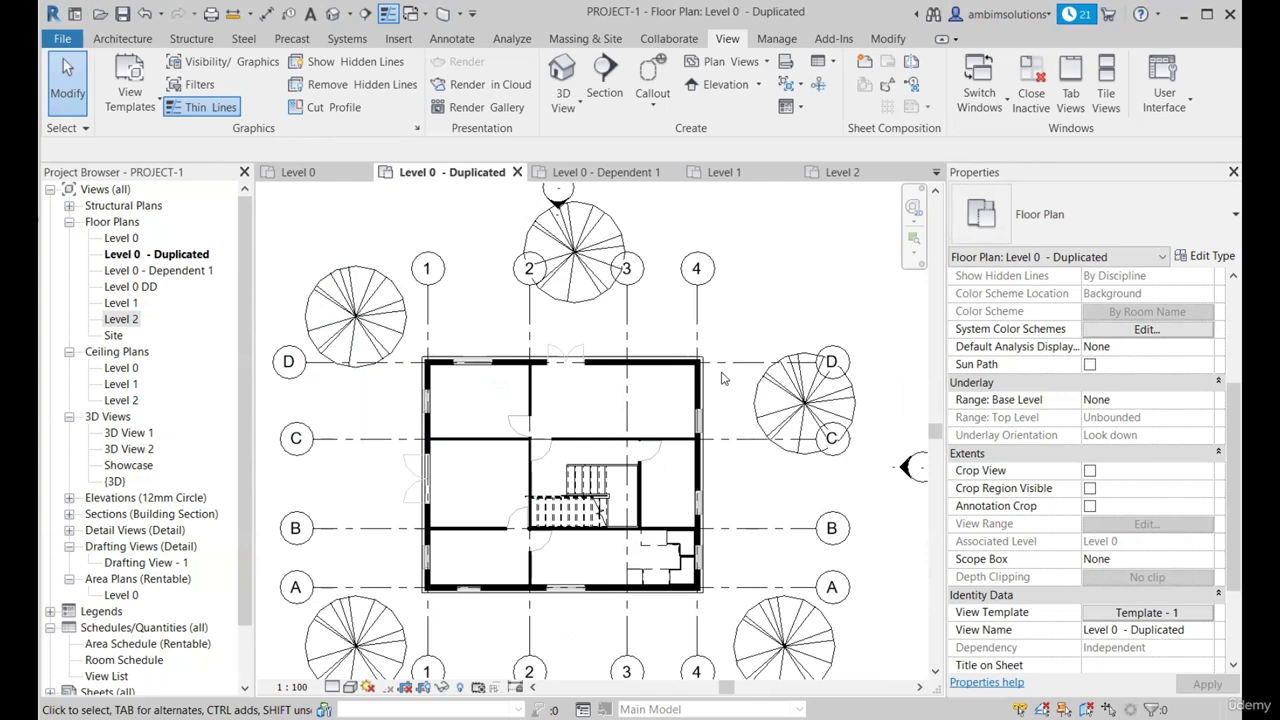
pyautogui.scroll(-1, 724, 378)
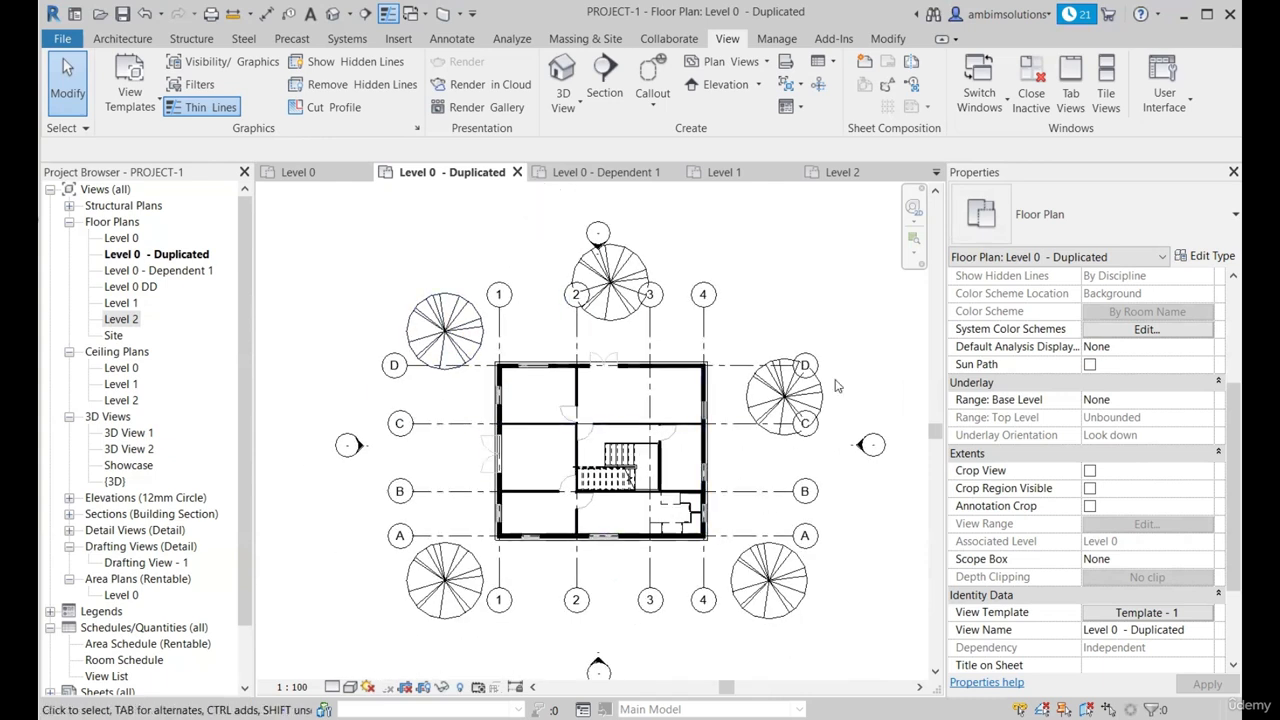